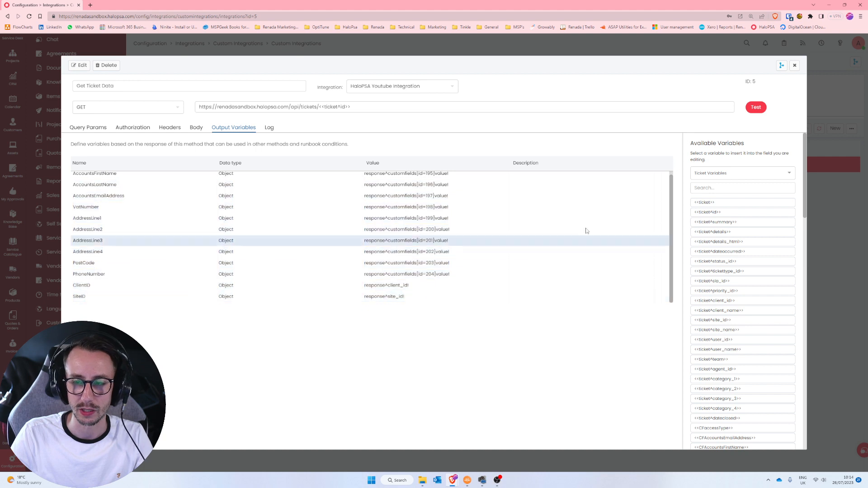
- Open the Get Ticket Data method of the HaloPSA Youtube Integration
left_click(794, 66)
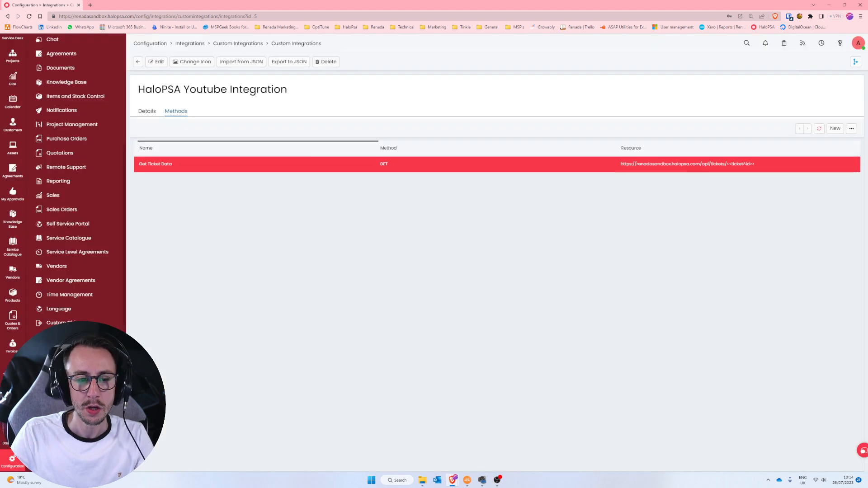
left_click(238, 43)
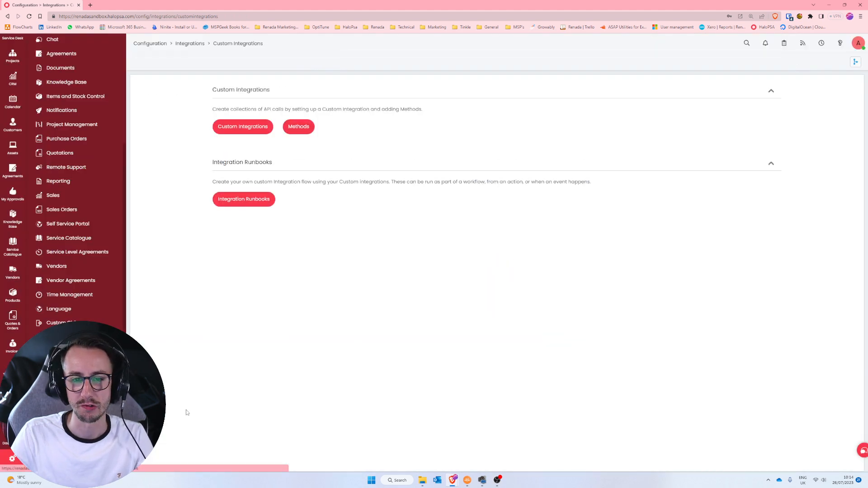
left_click(253, 128)
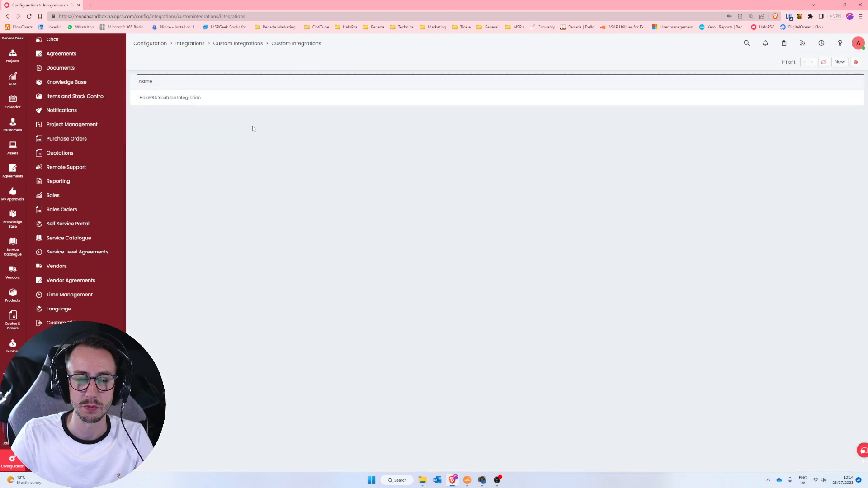
left_click(269, 108)
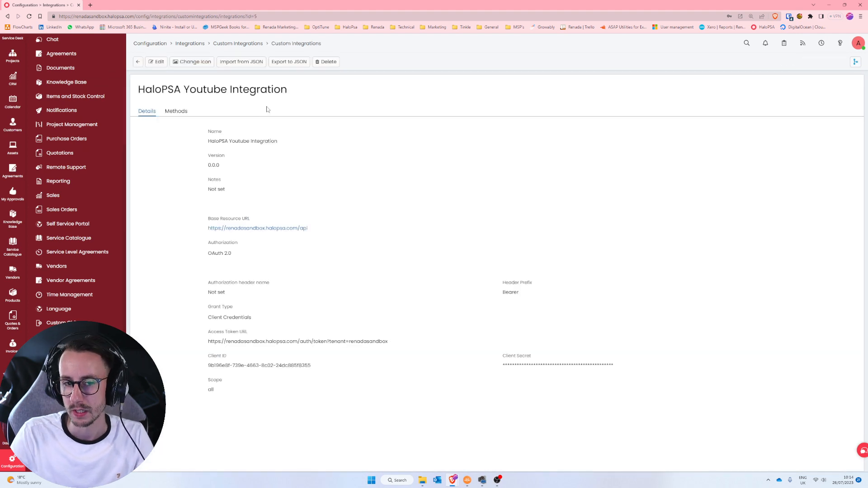
left_click(181, 116)
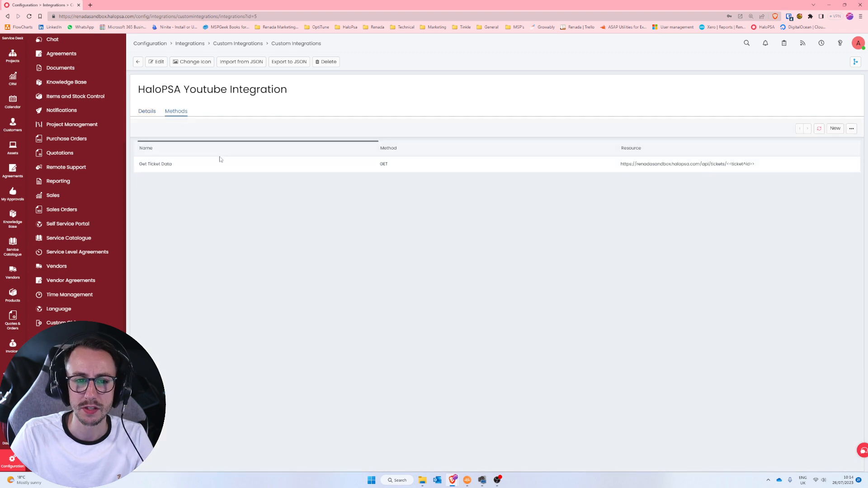
left_click(221, 169)
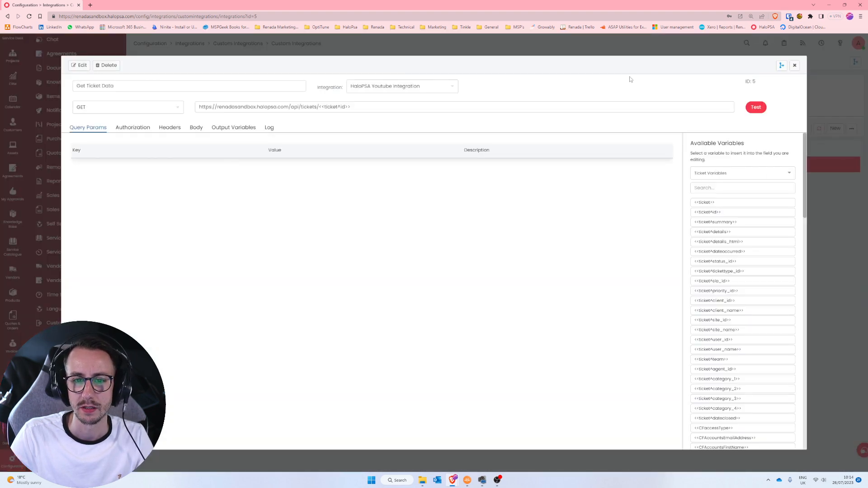
- Run a test of the method with ticket ID 2249
left_click(756, 107)
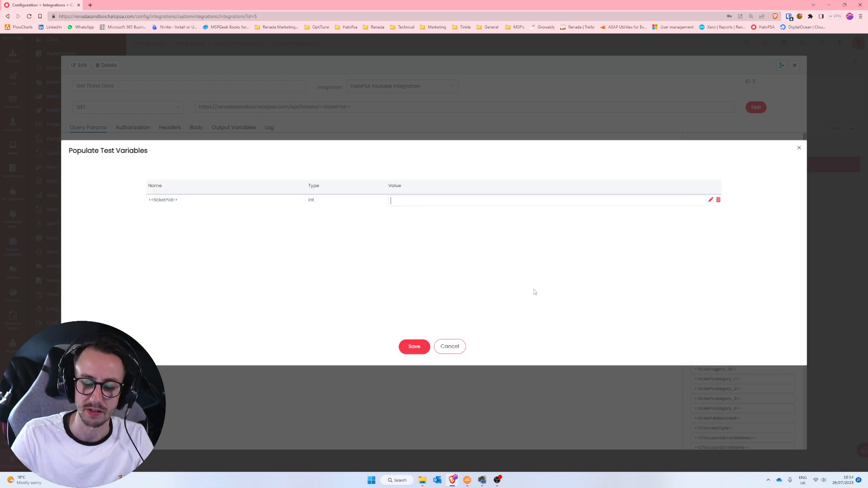
type("2249")
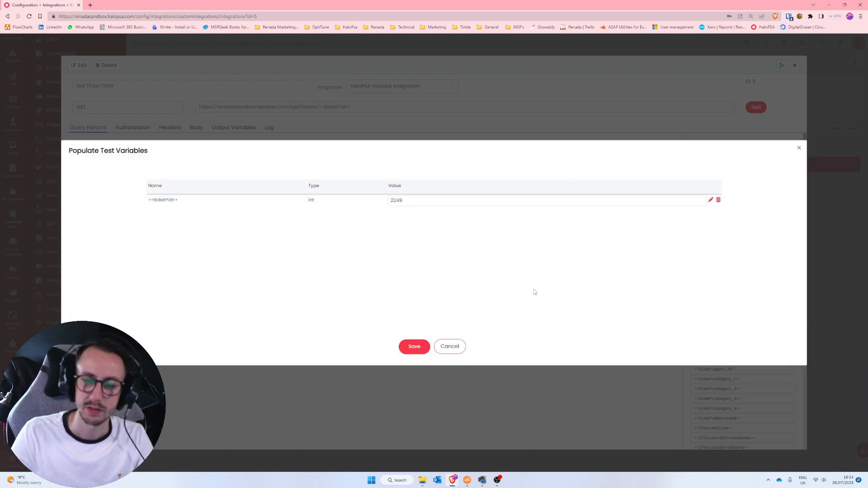
left_click(423, 348)
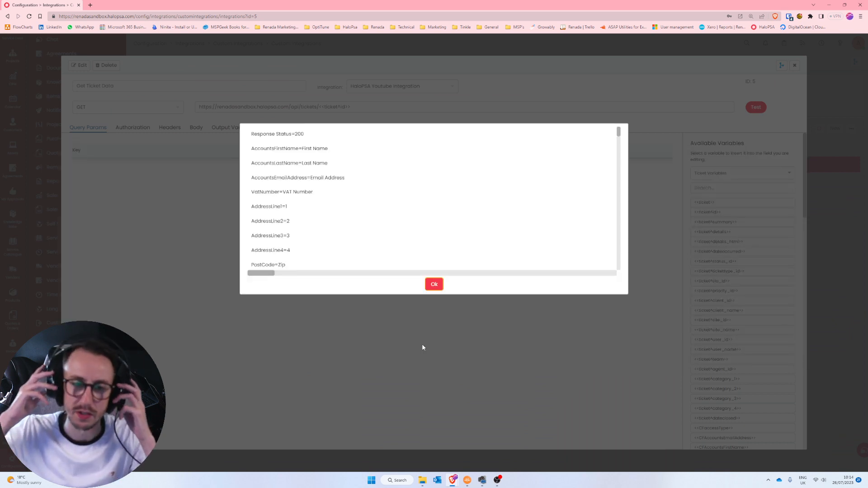
- Review the 200 test response through the PostCode and SiteID lines, then show the output variables
triple_click(252, 134)
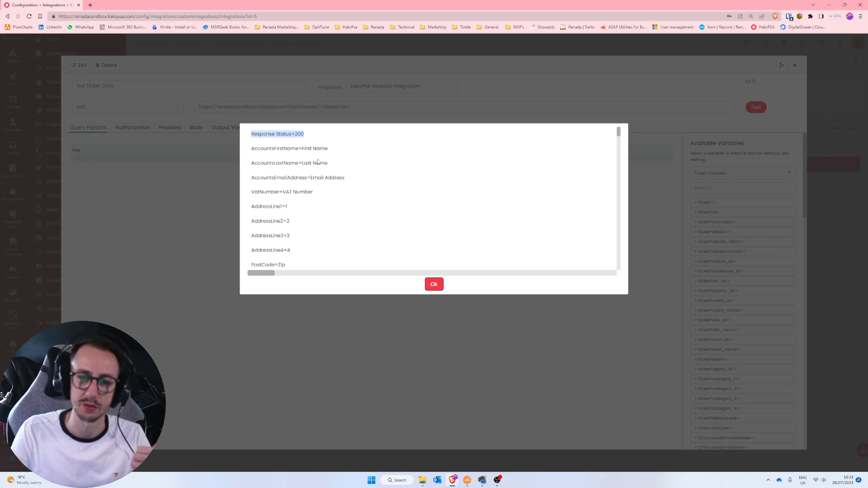
scroll(372, 180, "down", 5)
scroll(373, 179, "up", 3)
scroll(374, 180, "up", 2)
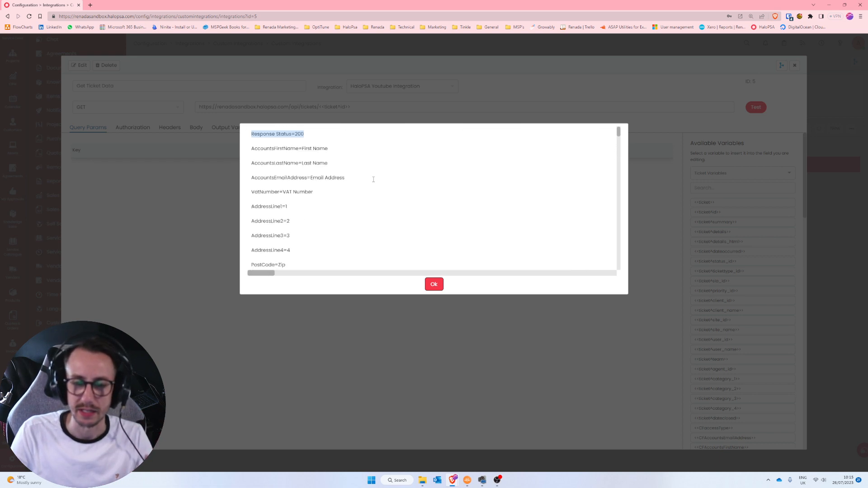
left_click_drag(249, 152, 362, 265)
left_click(323, 238)
left_click_drag(291, 263, 292, 207)
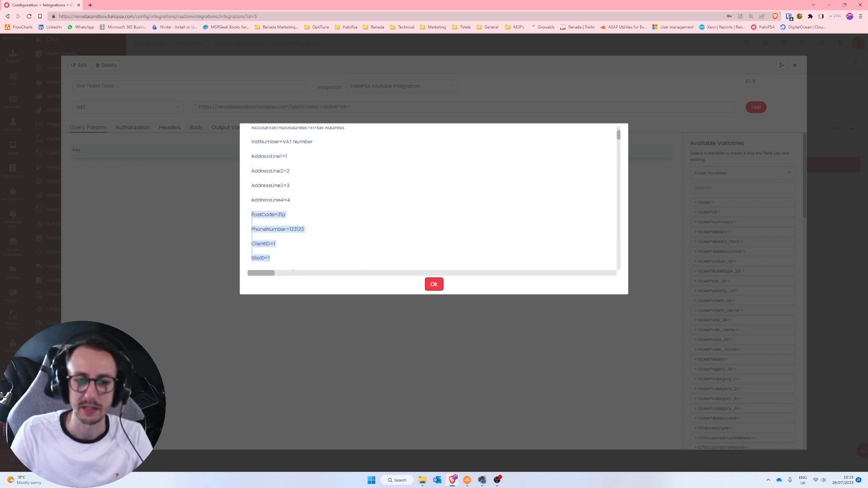
left_click(293, 199)
left_click(434, 285)
left_click(234, 128)
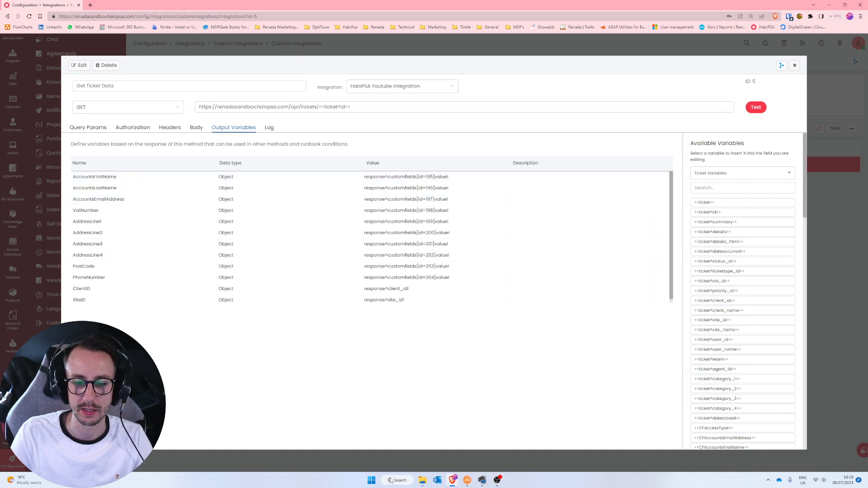
- Copy the output variables table and paste it into a new Notepad window
left_click_drag(72, 180, 444, 296)
key("ctrl+c")
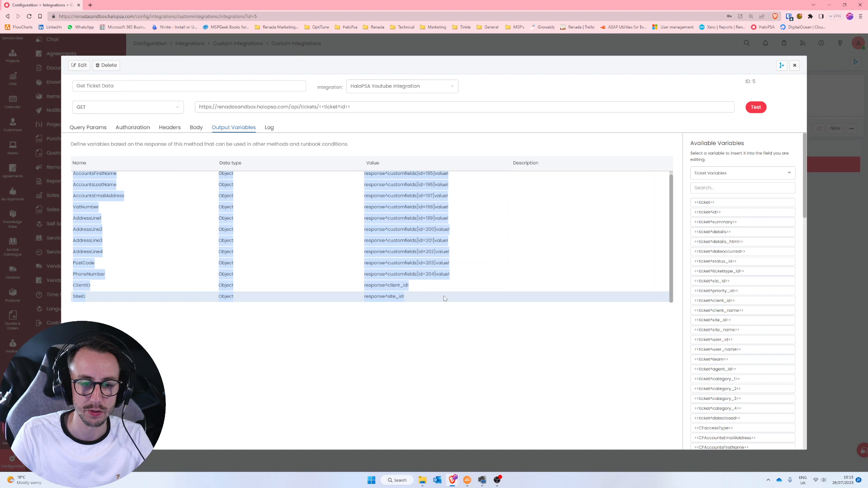
key("super")
type("notepad")
key("Return")
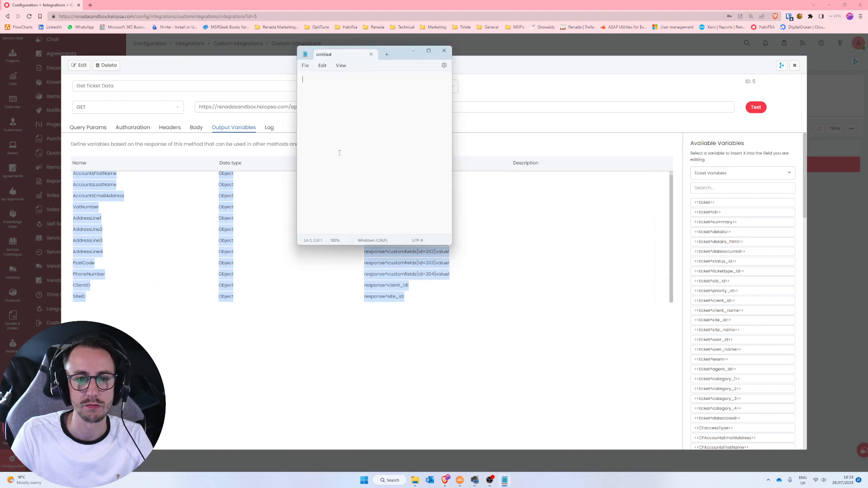
key("ctrl+v")
- Resize Notepad, move it aside, and return the browser to full screen
left_click_drag(449, 244, 747, 361)
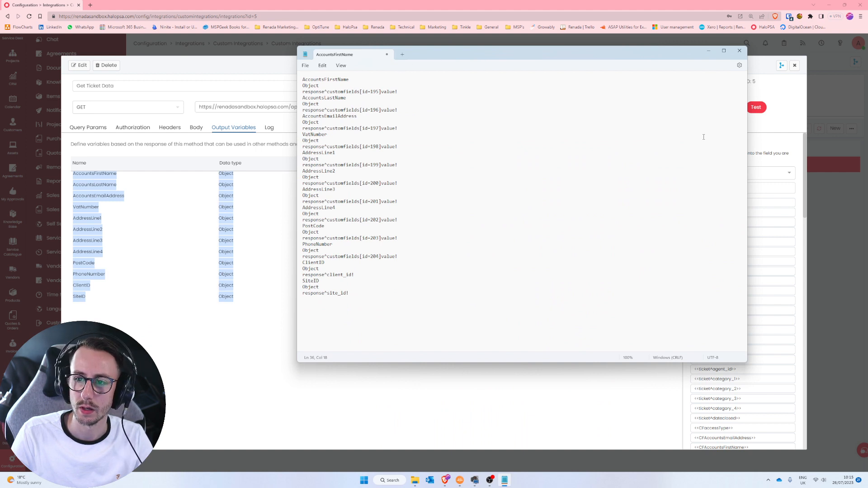
left_click_drag(748, 150, 512, 131)
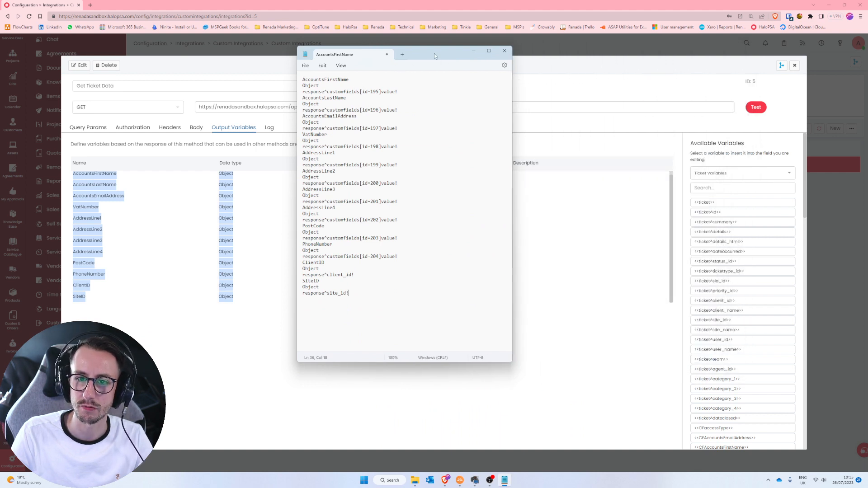
left_click_drag(436, 55, 867, 90)
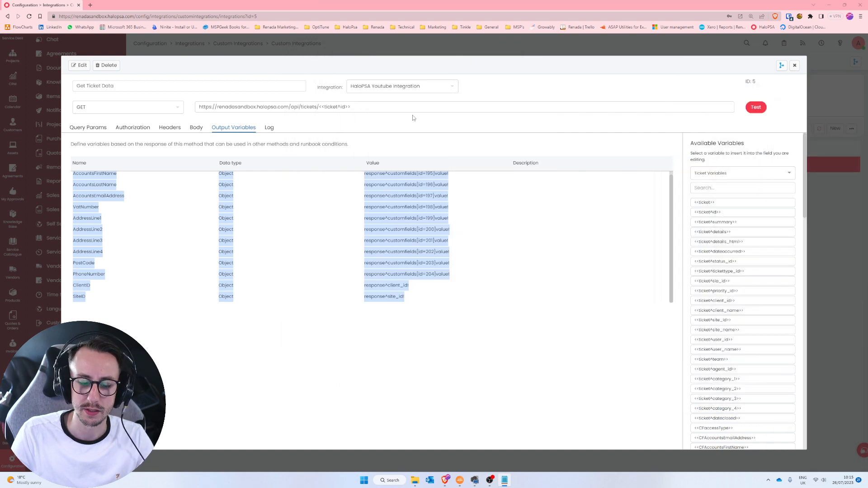
key("F11")
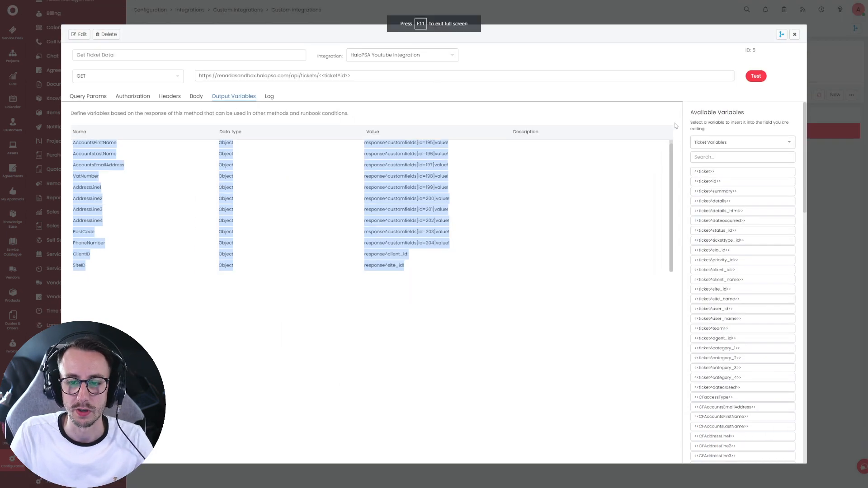
- Open Tony's Tyre Emporium's Billing tab in edit mode
left_click(795, 34)
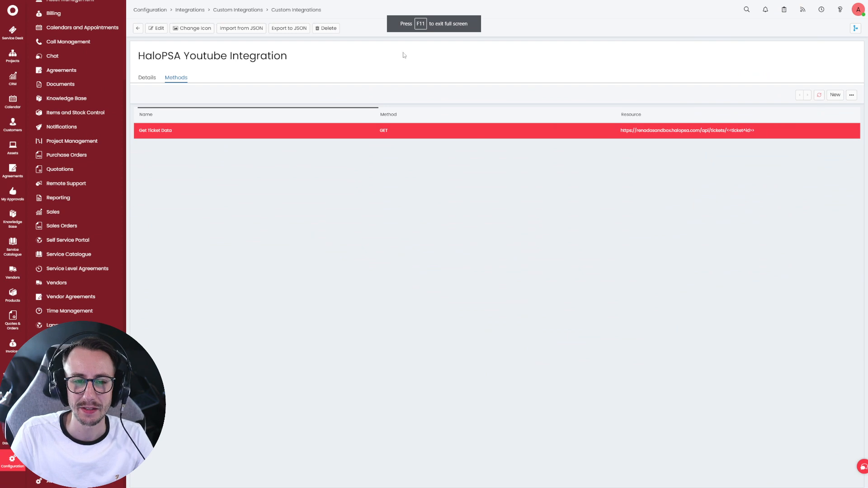
left_click(19, 134)
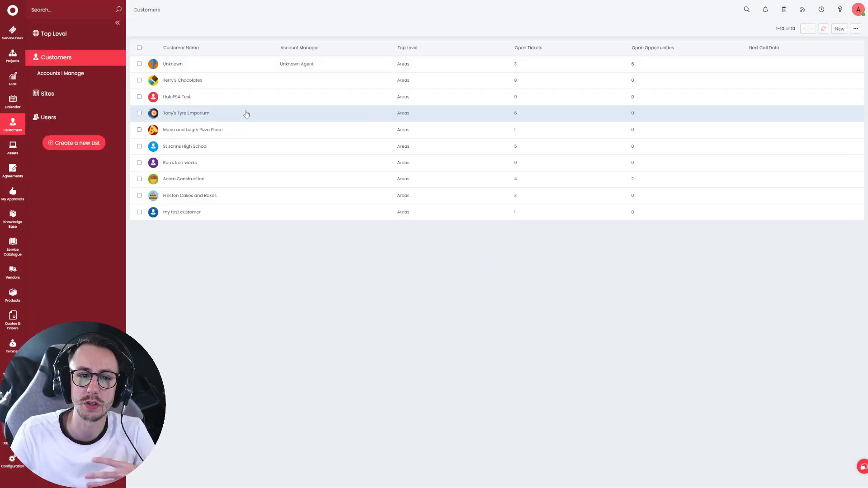
left_click(247, 114)
scroll(701, 94, "right", 5)
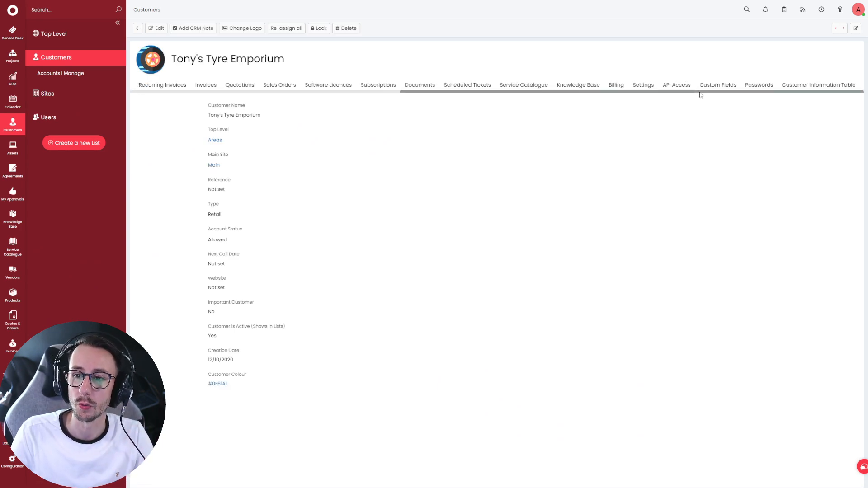
left_click(616, 86)
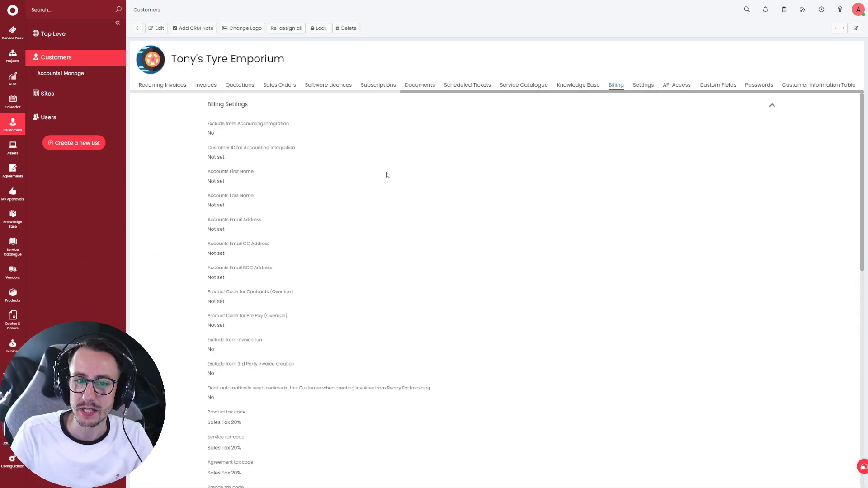
left_click(156, 28)
- Check the empty Accounts First Name, Last Name and Email fields, then bring DevTools over the page
left_click(250, 187)
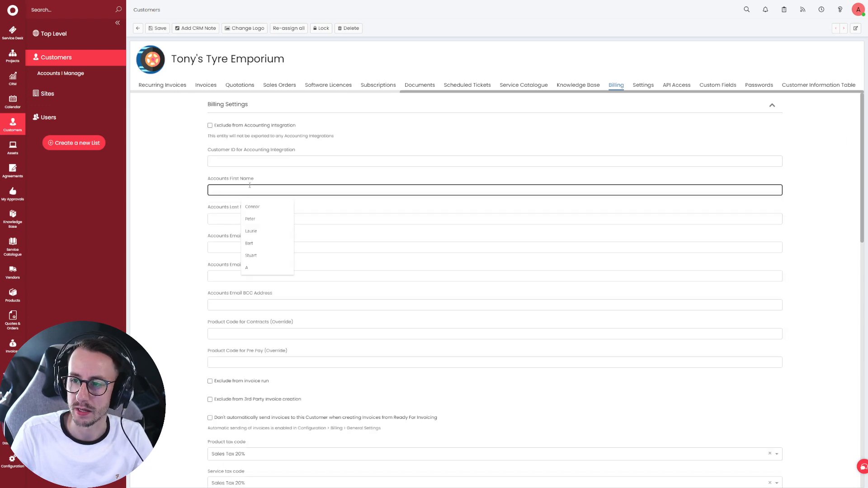
left_click(225, 220)
left_click(185, 239)
left_click(266, 248)
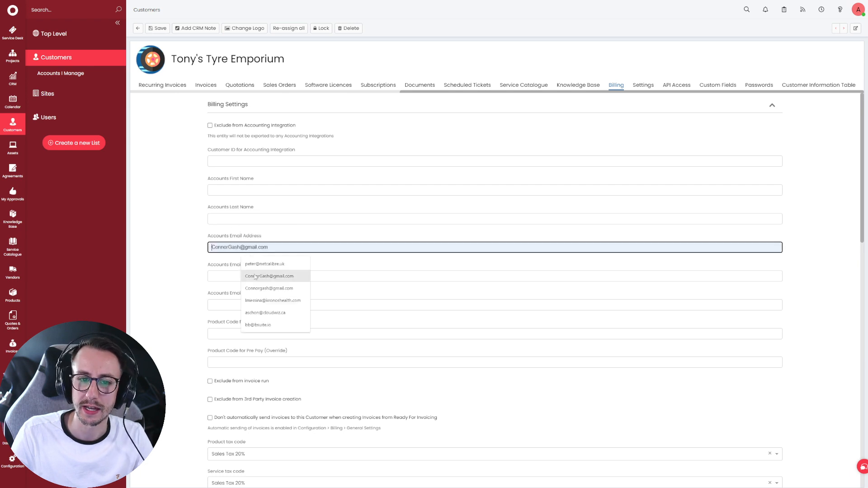
left_click(185, 277)
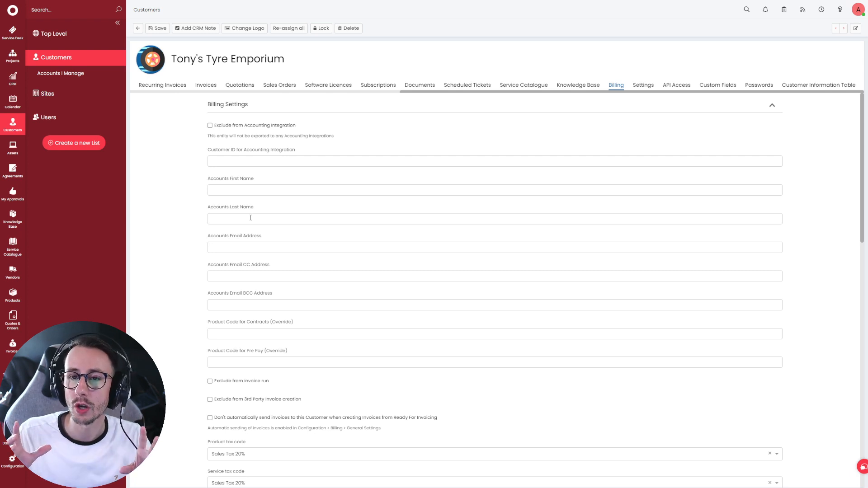
left_click(243, 190)
left_click(217, 219)
left_click(215, 248)
left_click(171, 266)
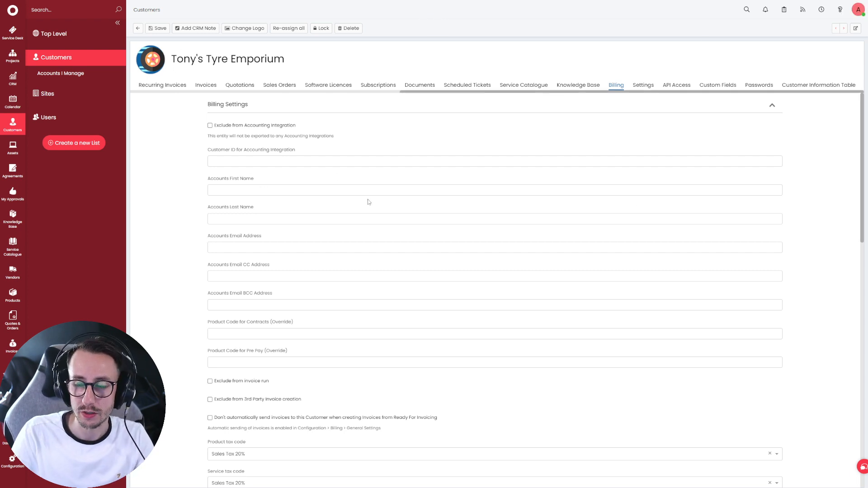
left_click_drag(867, 244, 0, 131)
- Fill in the accounts contact's first name, last name and email address
left_click(245, 113)
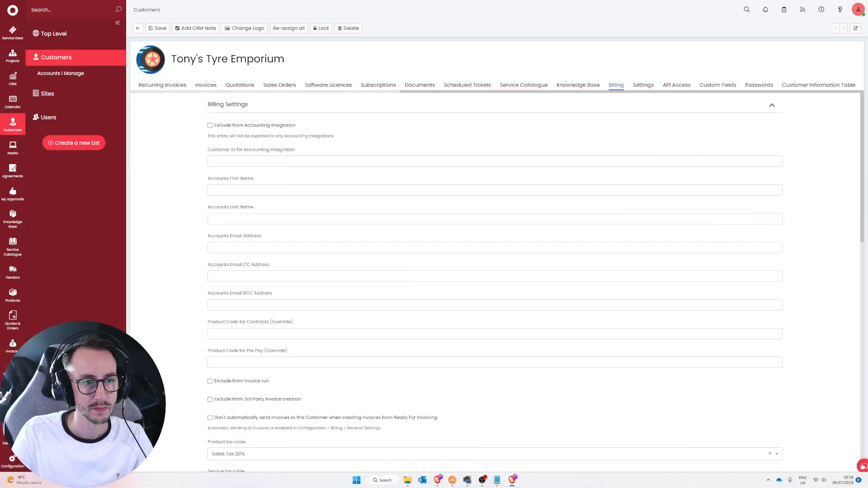
left_click(384, 190)
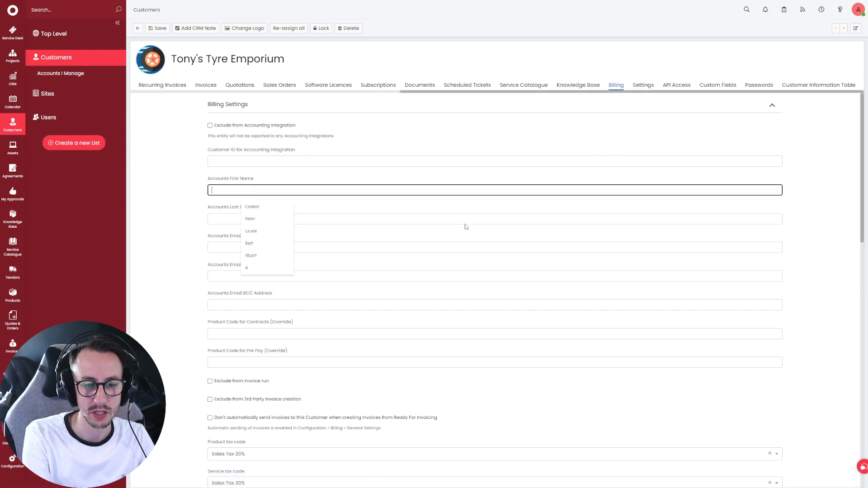
key("Tab")
key("Tab")
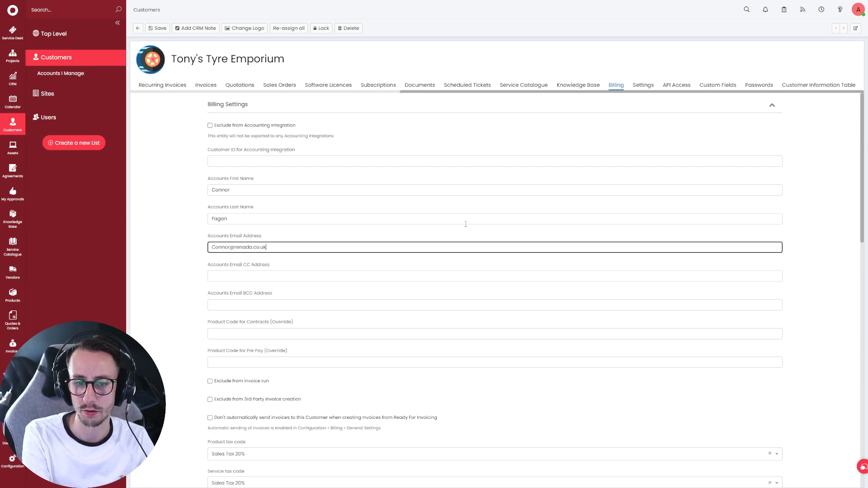
- Clear the DevTools network log, save the billing details, and exit full screen
key("F12")
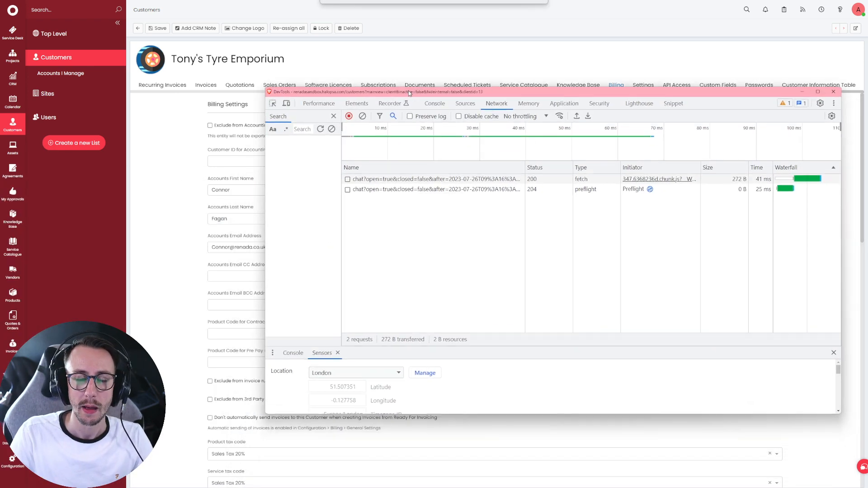
left_click(362, 116)
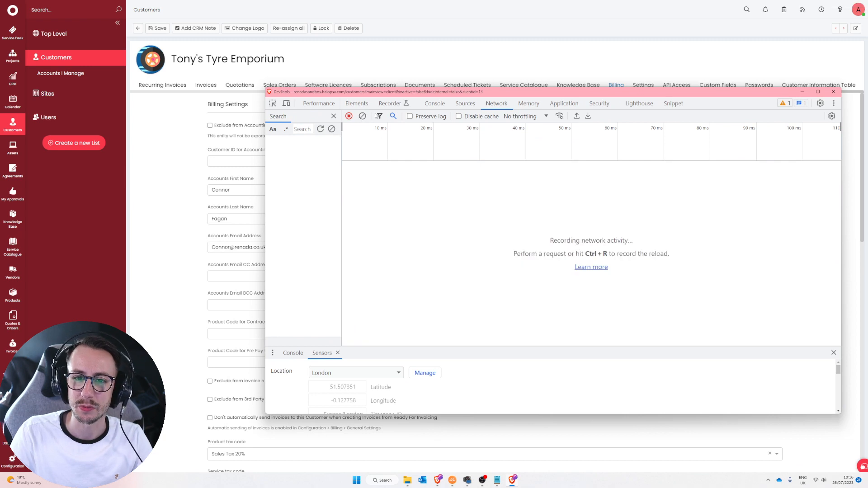
left_click(363, 115)
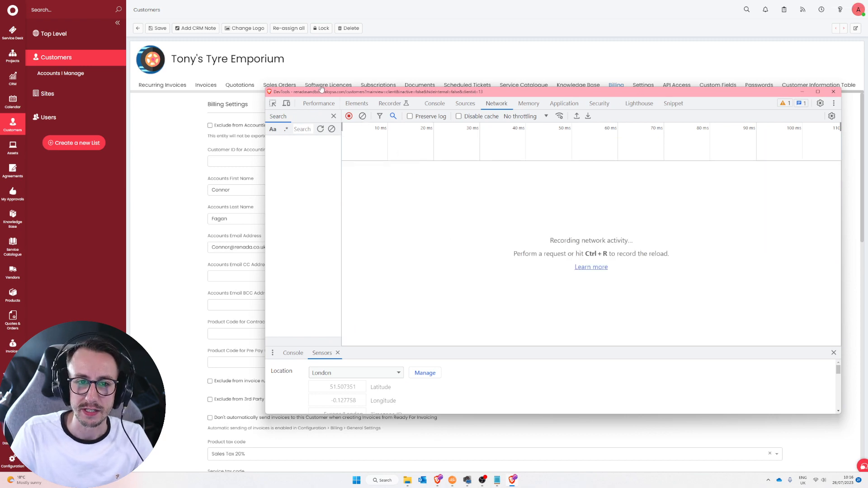
left_click(156, 28)
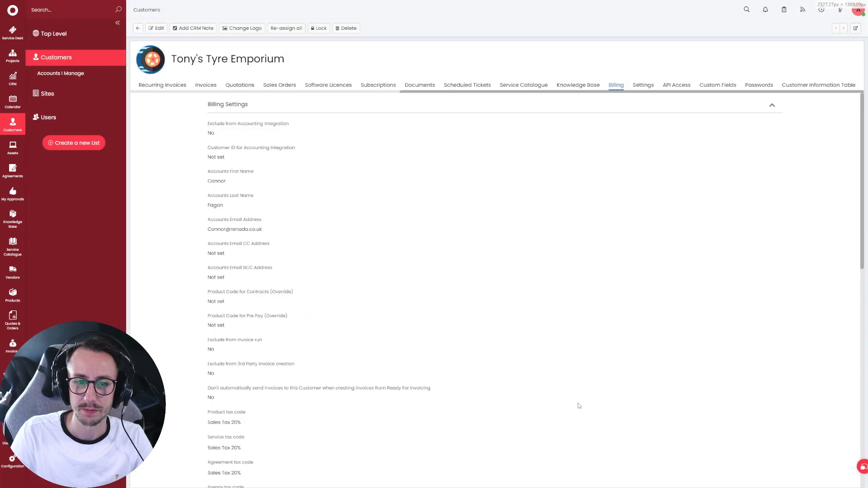
left_click(434, 24)
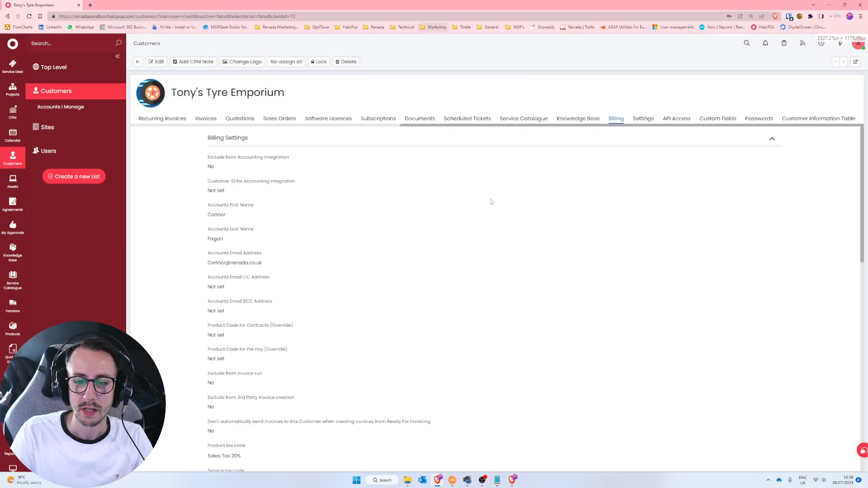
- Show the headers of the Client POST request in a maximised DevTools window
left_click(512, 481)
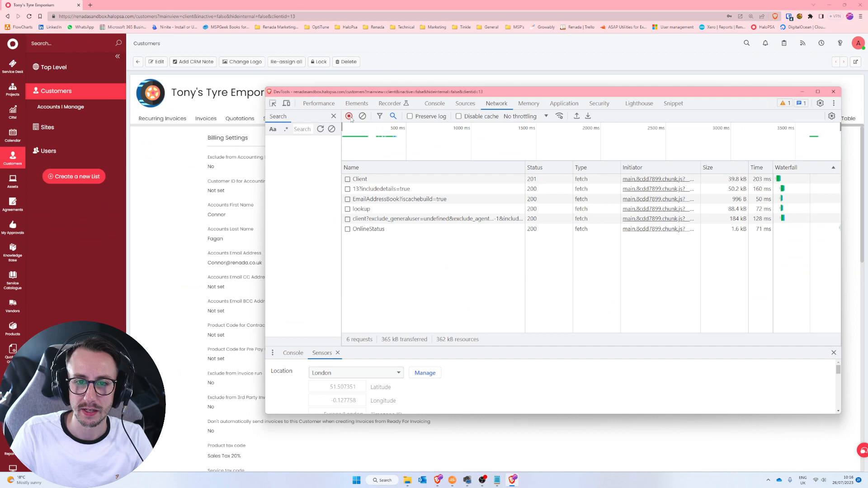
double_click(392, 93)
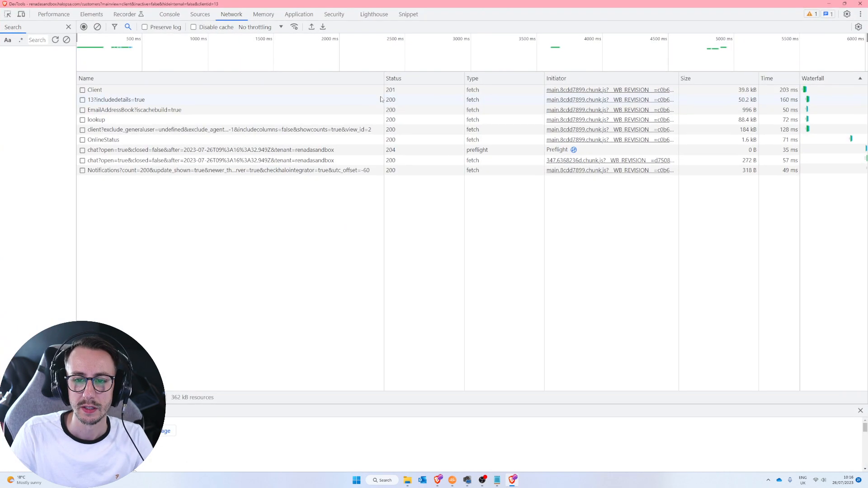
left_click(234, 89)
left_click(413, 78)
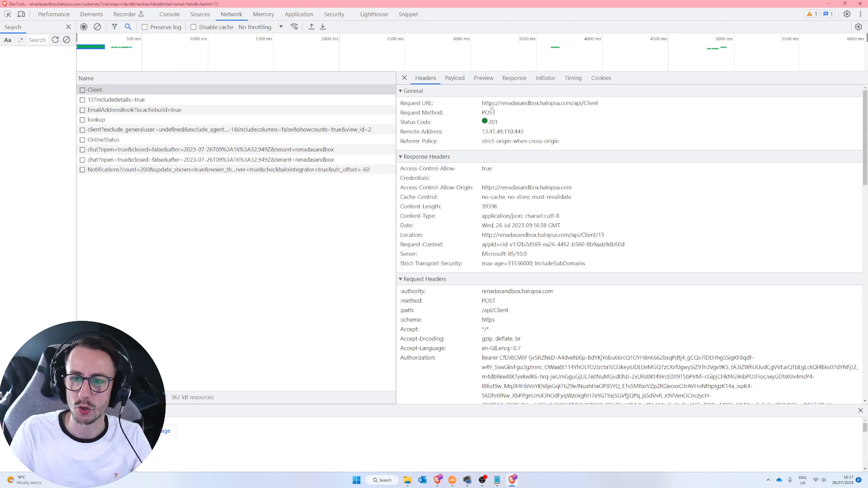
- Copy the Client request URL over to the notes
left_click_drag(483, 104, 599, 107)
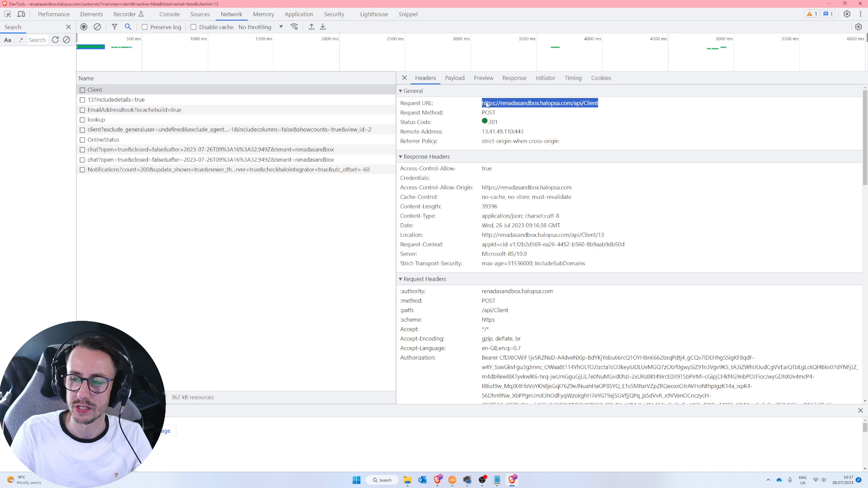
key("alt+Tab")
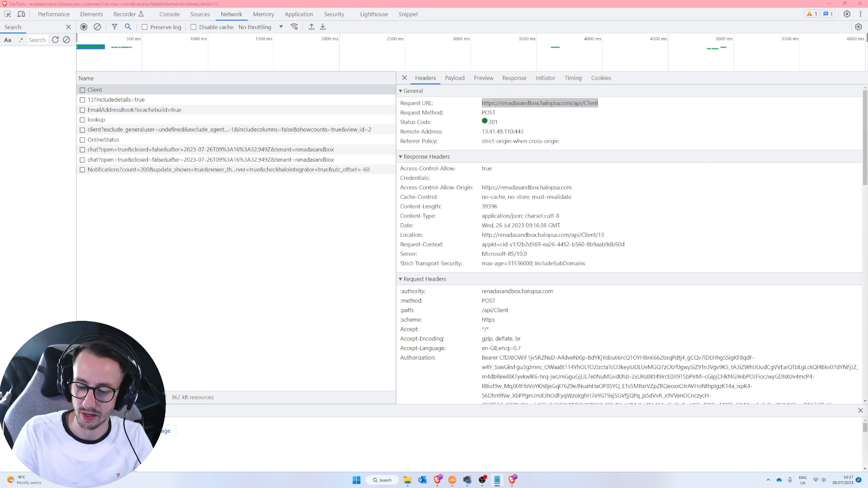
key("alt+Tab")
- Expand payload item 0 to read accountsemailaddress, accountsfirstname and accountslastname
left_click(455, 78)
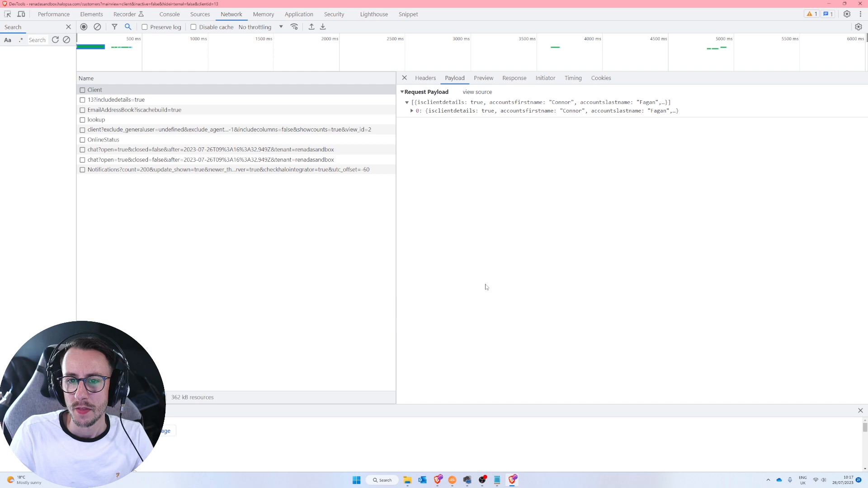
left_click(414, 113)
left_click(412, 111)
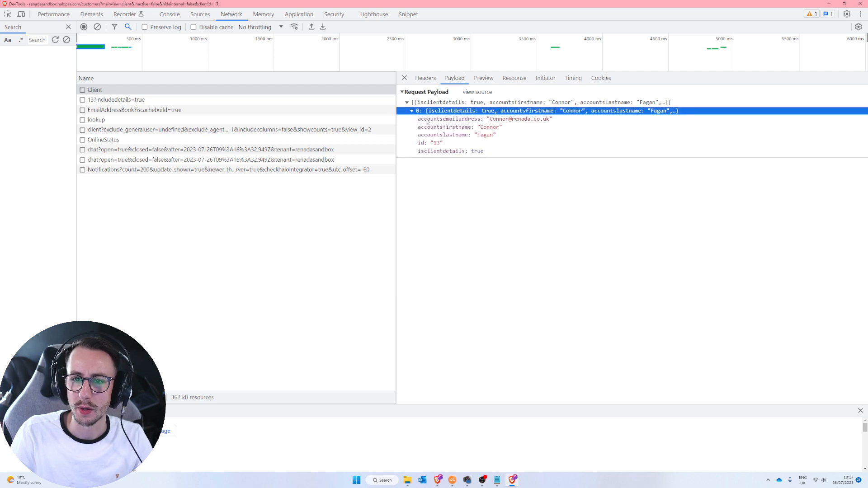
left_click(527, 120)
left_click(532, 128)
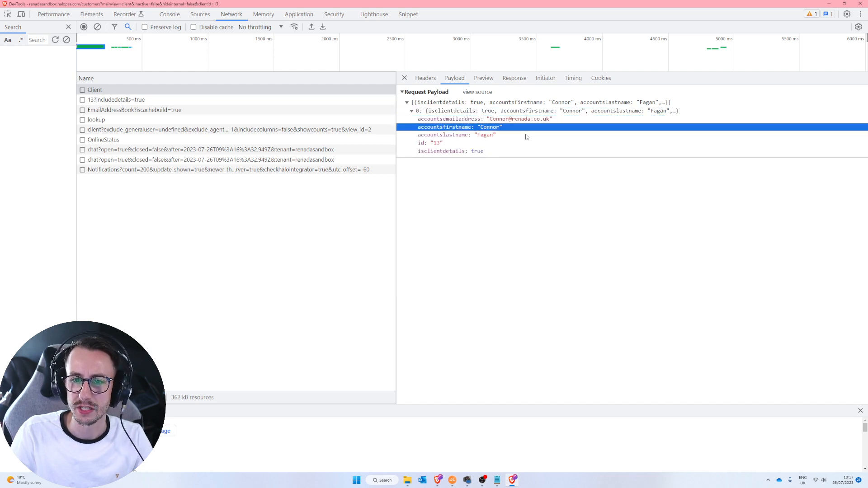
left_click(520, 135)
left_click(494, 120)
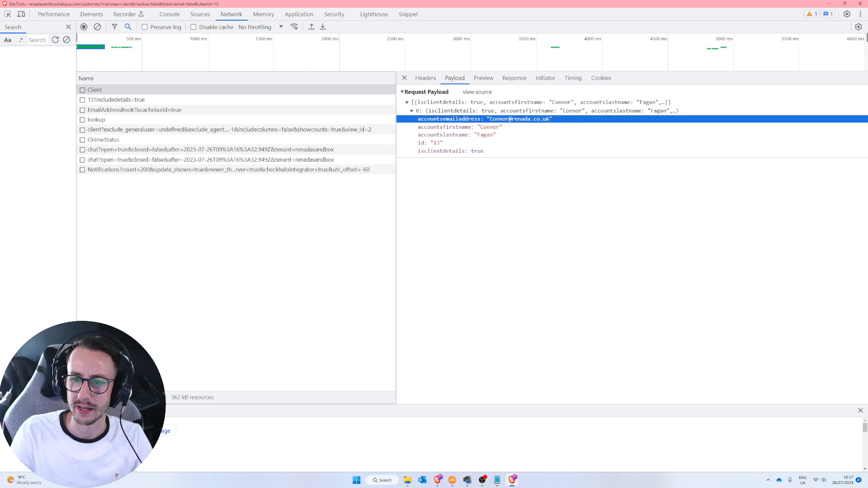
- Note the payload fields from accountsemailaddress down to isclientdetails, then close DevTools
key("alt+Tab")
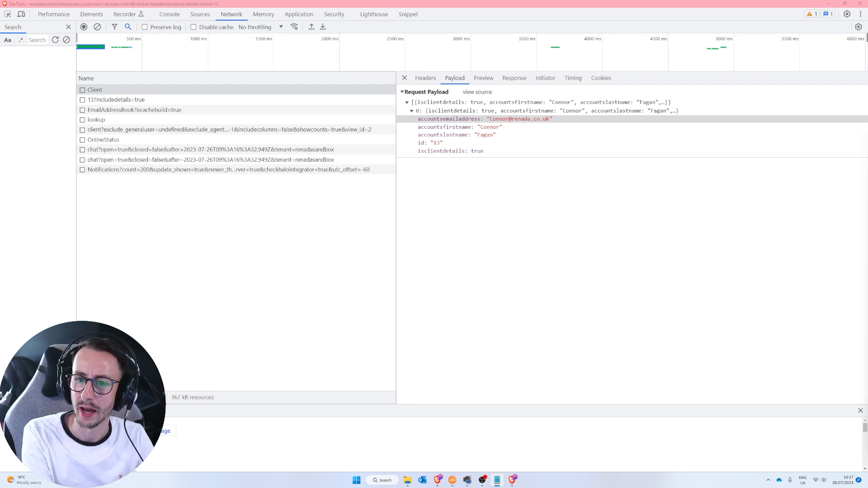
left_click_drag(445, 143, 473, 130)
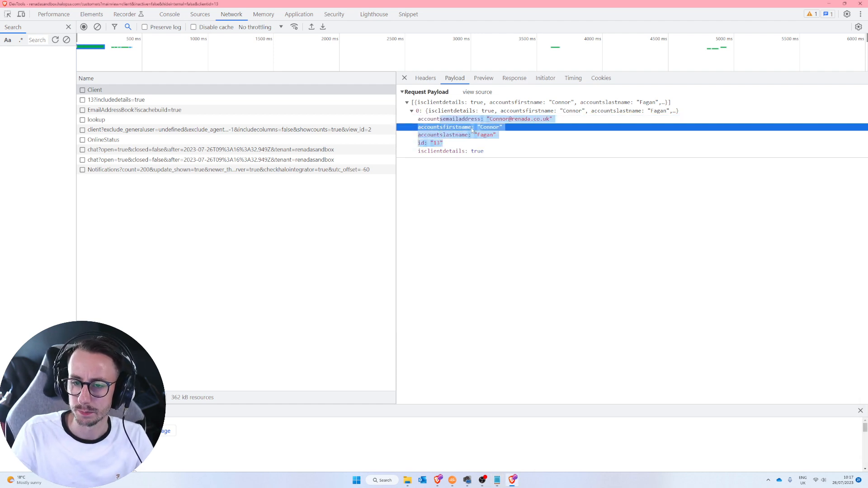
left_click(473, 130)
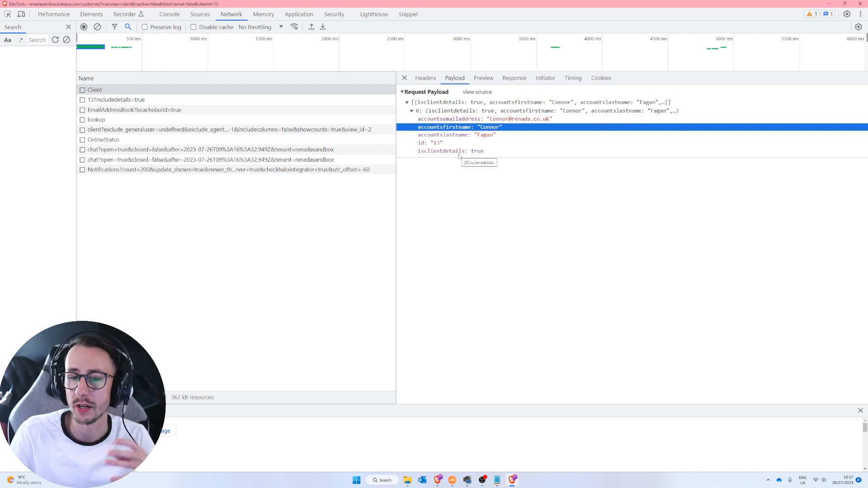
left_click(460, 153)
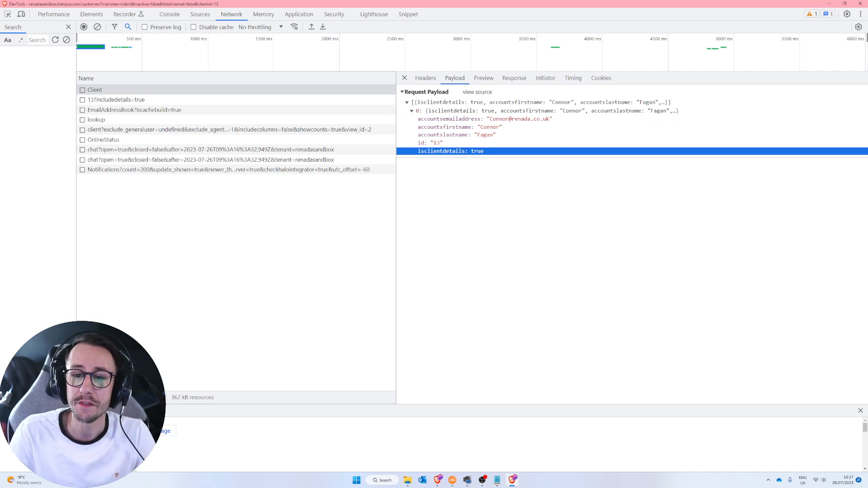
key("alt+Tab")
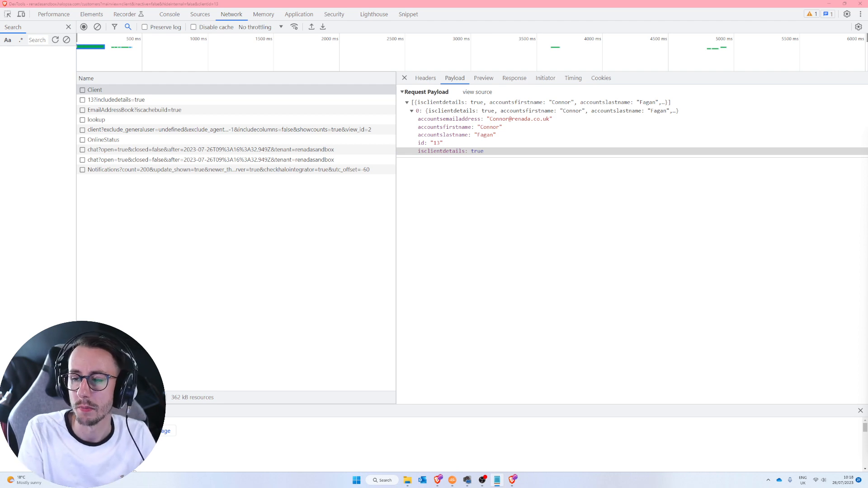
left_click(453, 120)
left_click(447, 152, "shift")
left_click(459, 151)
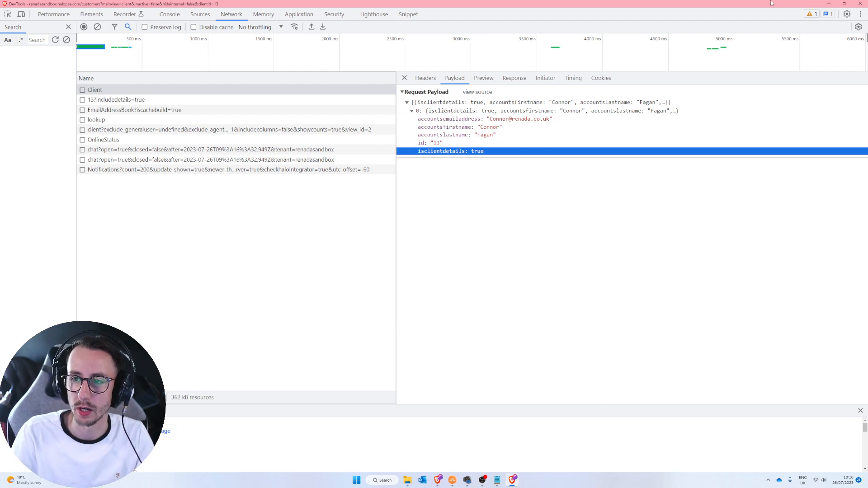
left_click(858, 3)
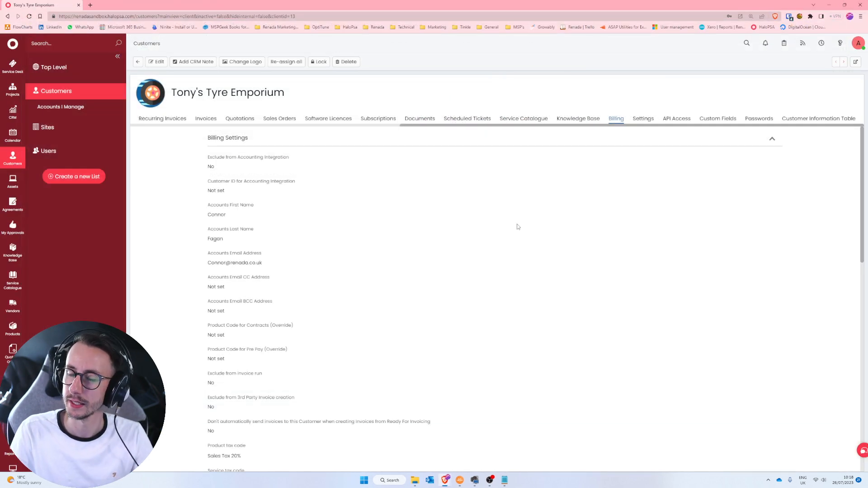
- Restore full screen and create a new method under the HaloPSA Youtube Integration
key("F11")
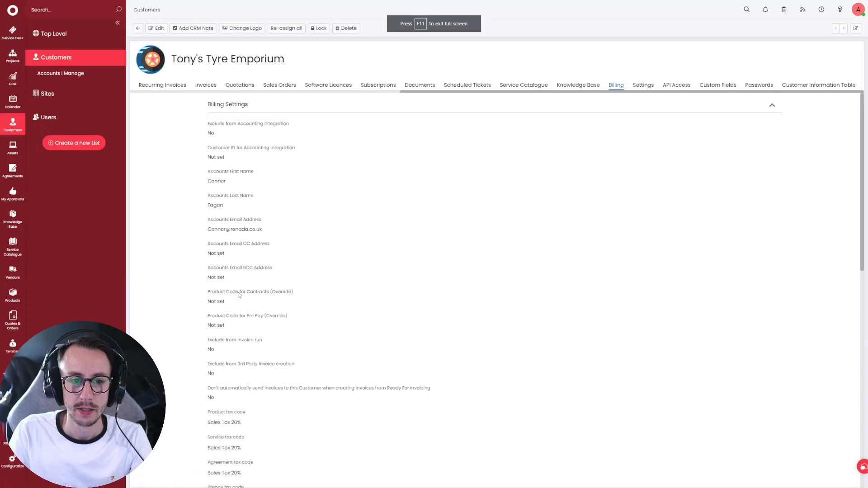
left_click(15, 461)
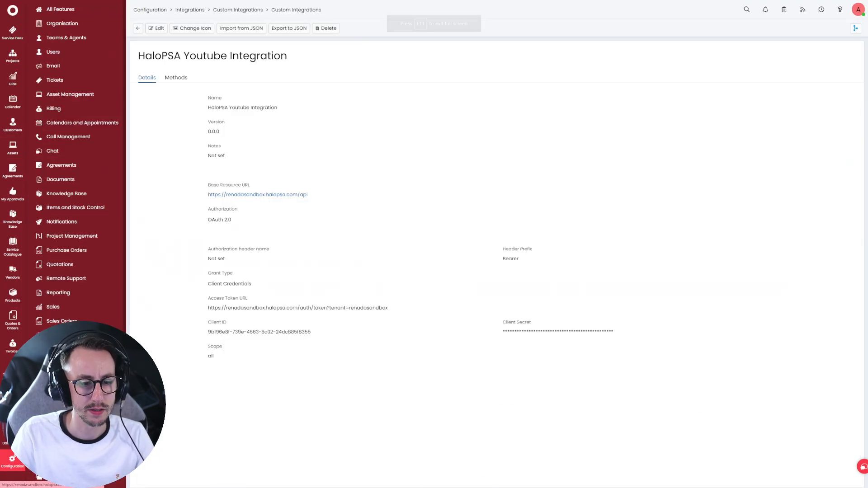
left_click(63, 452)
scroll(64, 452, "down", 3)
left_click(63, 452)
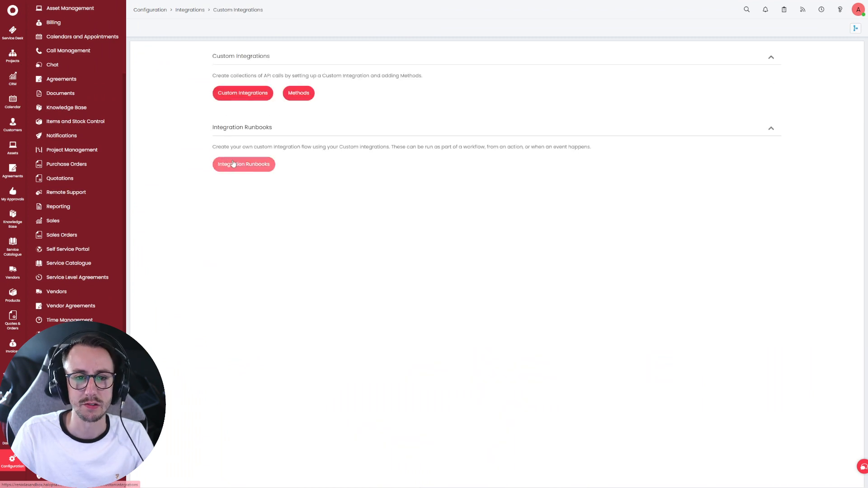
left_click(253, 94)
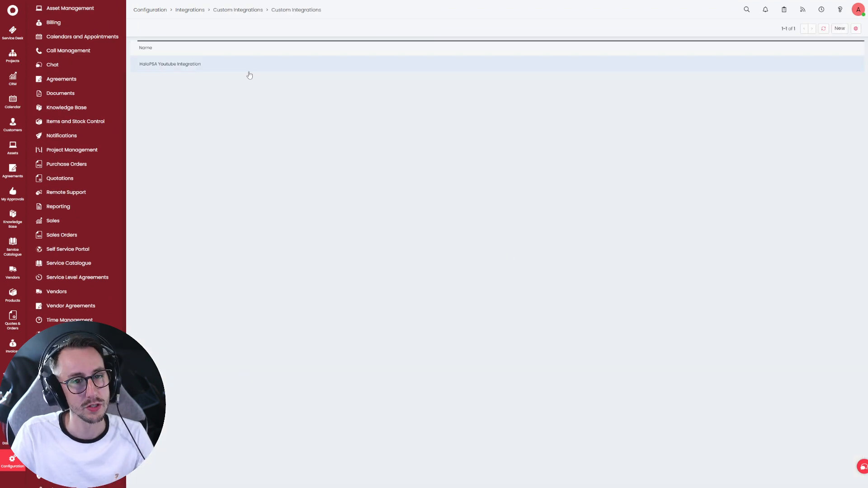
left_click(249, 68)
left_click(175, 78)
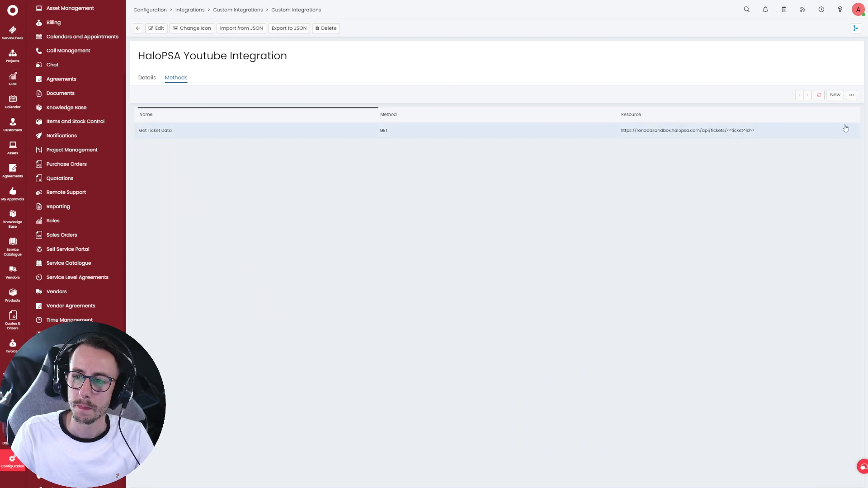
left_click(835, 95)
- Name the new method 'Update Client Record' and set its request method to POST
left_click(142, 54)
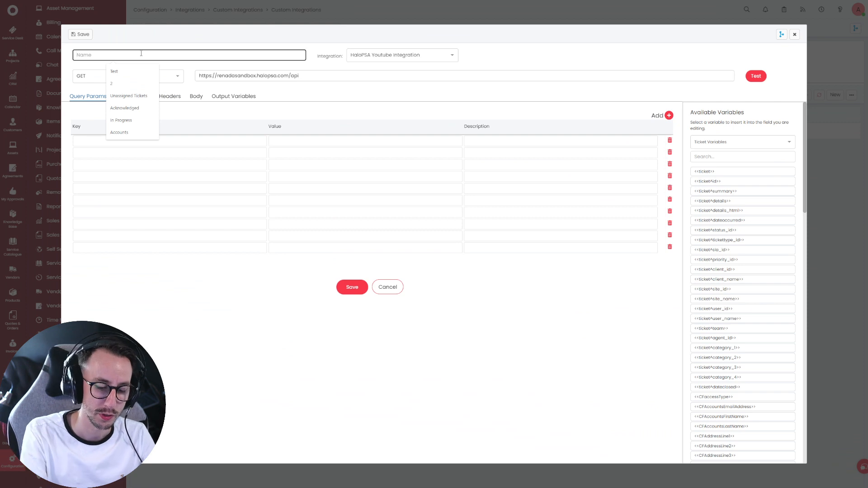
type("Update Client Record")
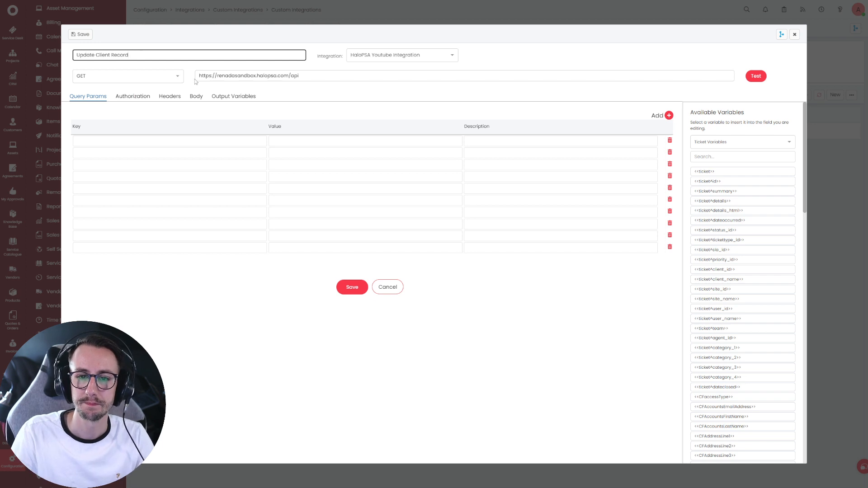
left_click(137, 76)
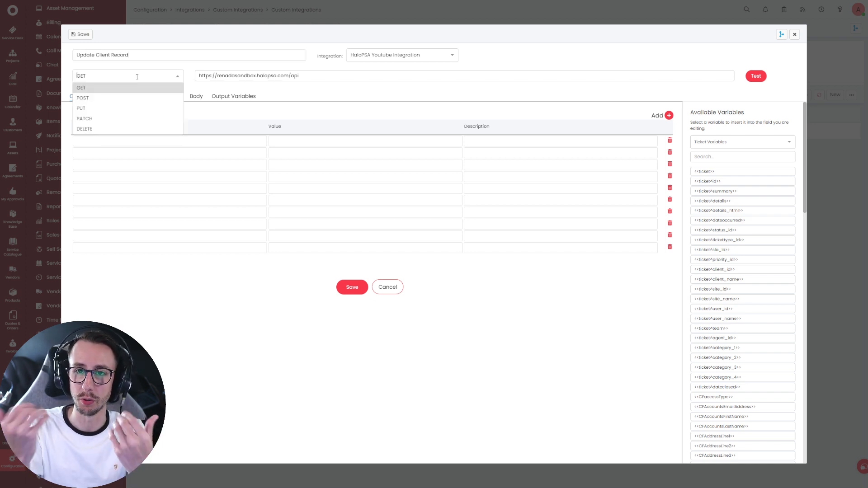
left_click(130, 98)
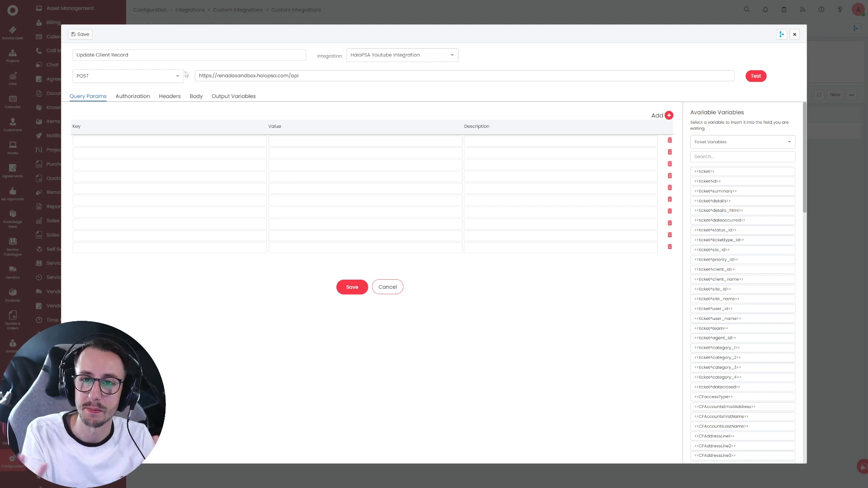
left_click(400, 55)
left_click(398, 80)
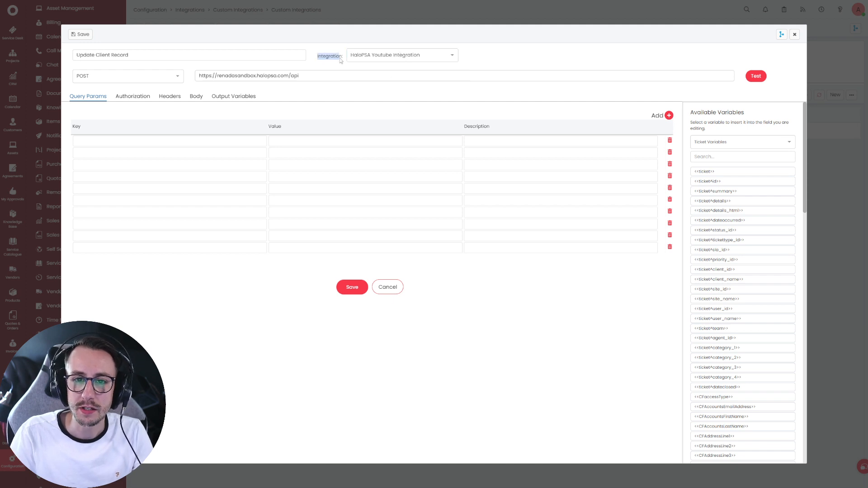
left_click(356, 55)
left_click(392, 80)
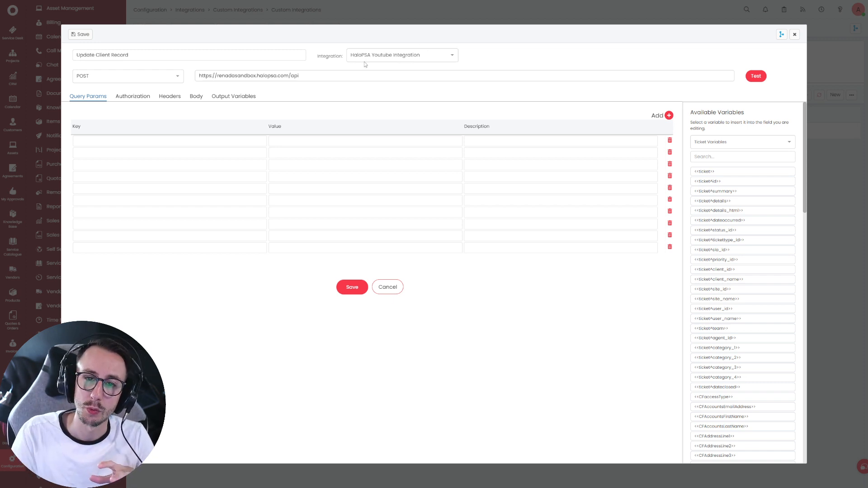
left_click(400, 54)
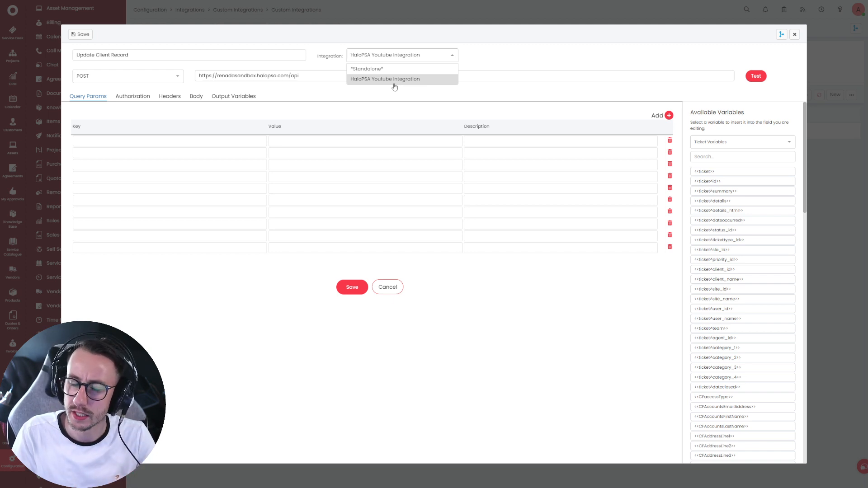
left_click(323, 77)
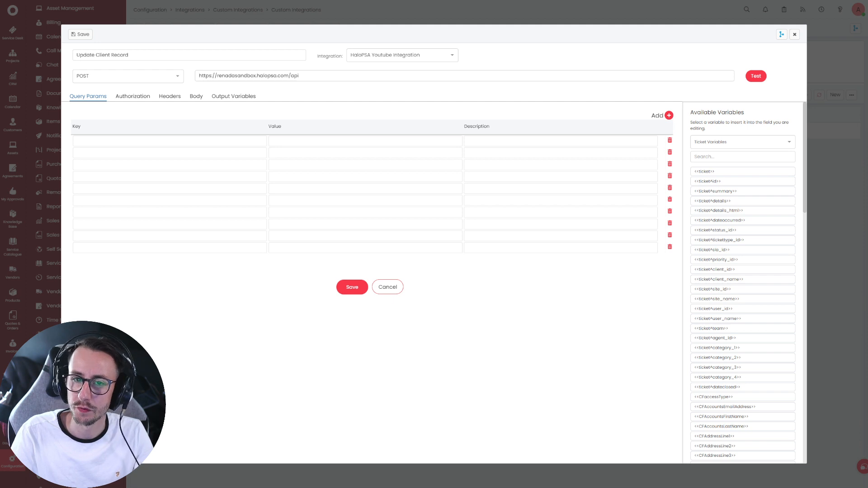
left_click_drag(299, 76, 197, 103)
type("https://renadasandbox.halopsa.com/api/Client")
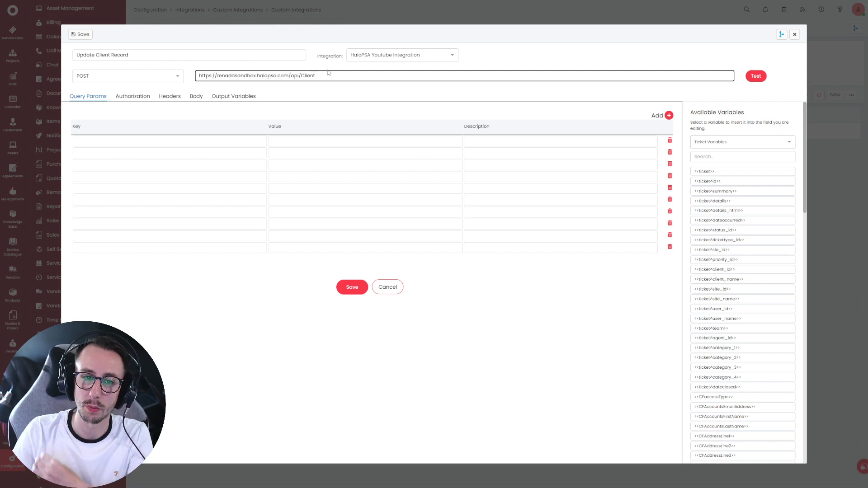
- Give the request a JSON body with an opening bracket pair spread over lines
left_click(198, 96)
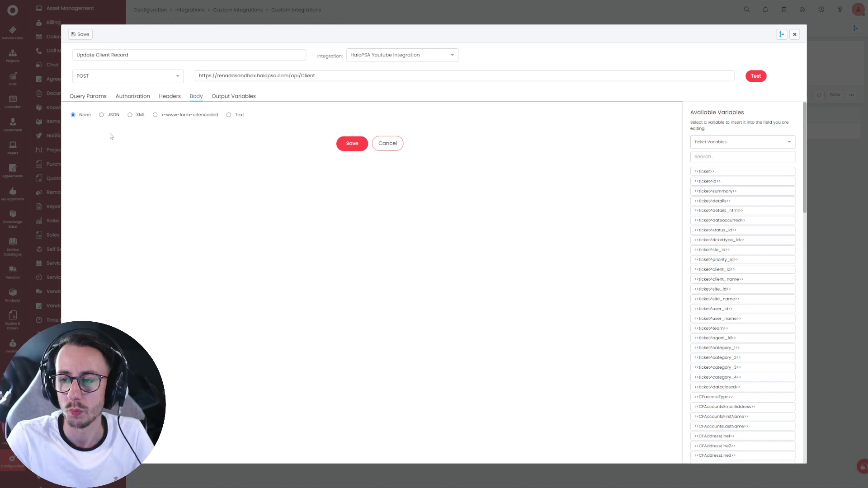
left_click(113, 115)
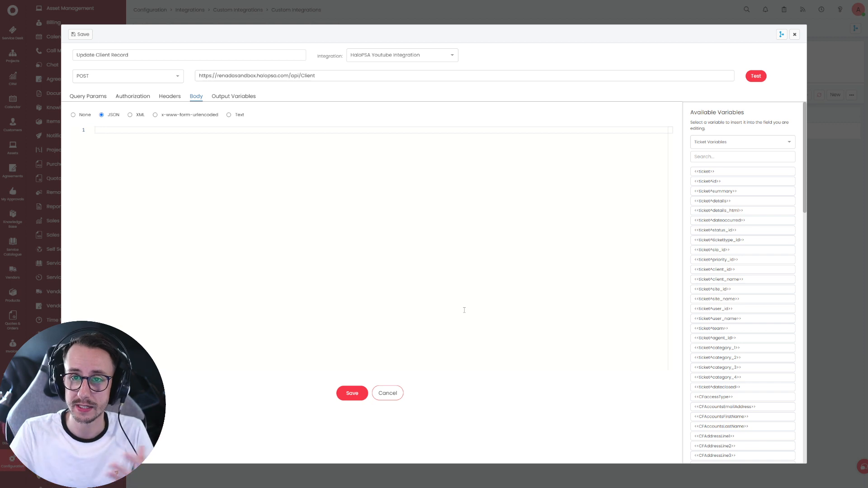
type("{")
key("Return")
key("Return")
key("Return")
key("Return")
key("Up")
key("Up")
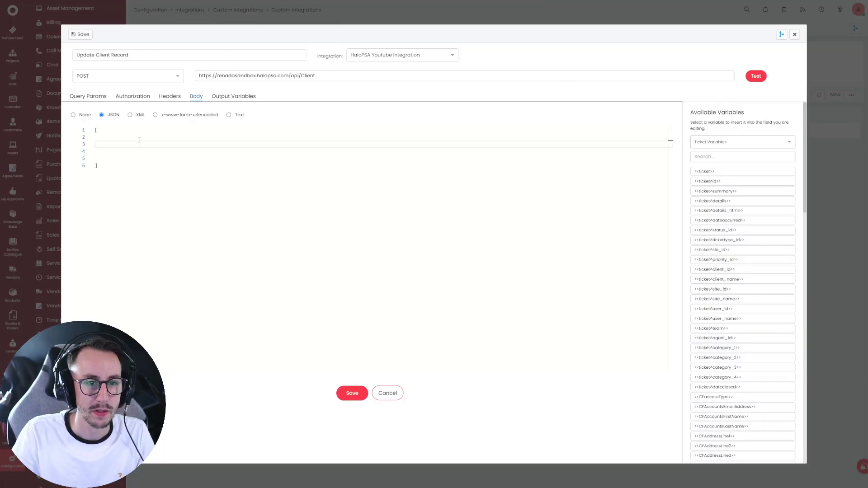
- Add a nested {} object to the JSON body and paste in the five client field names
left_click(118, 142)
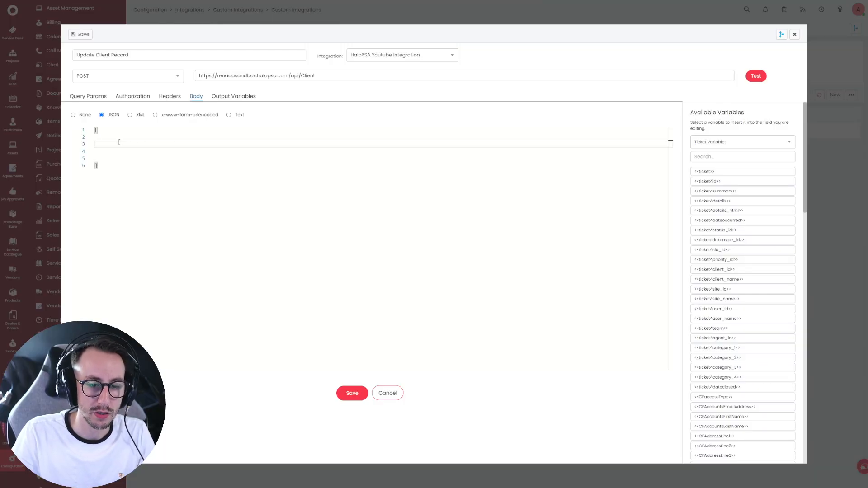
type("{}")
key("Return")
key("Return")
key("Return")
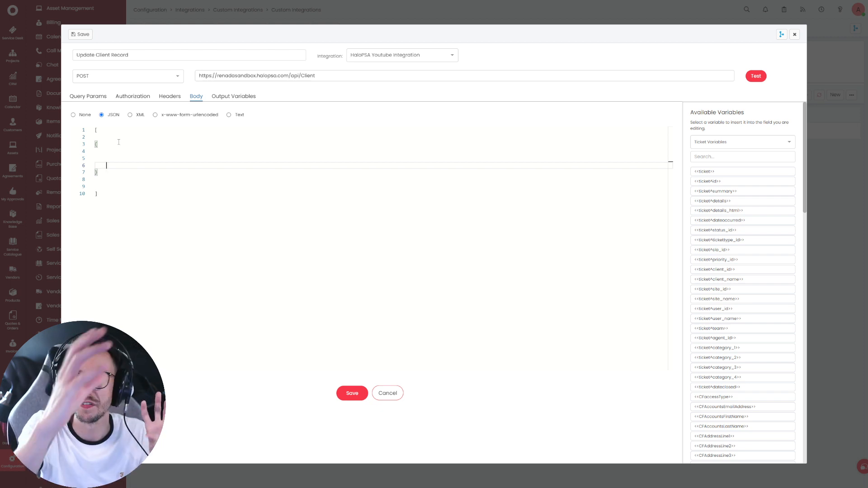
key("Up")
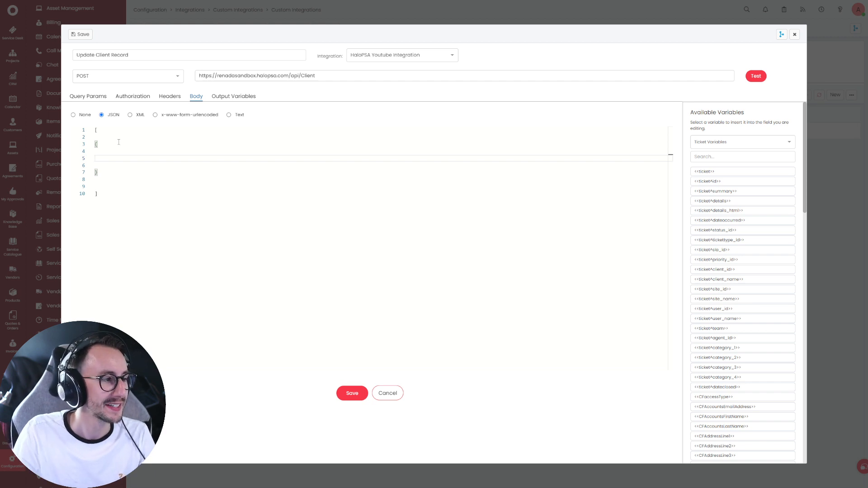
left_click(114, 151)
left_click(116, 157)
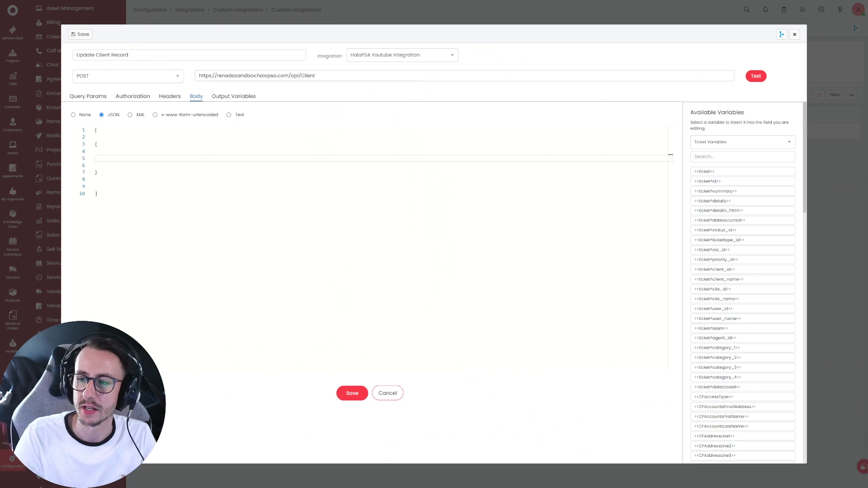
left_click(141, 159)
type("accountsemailaddress acountfirstname accountslastname id isclidentdetails: true")
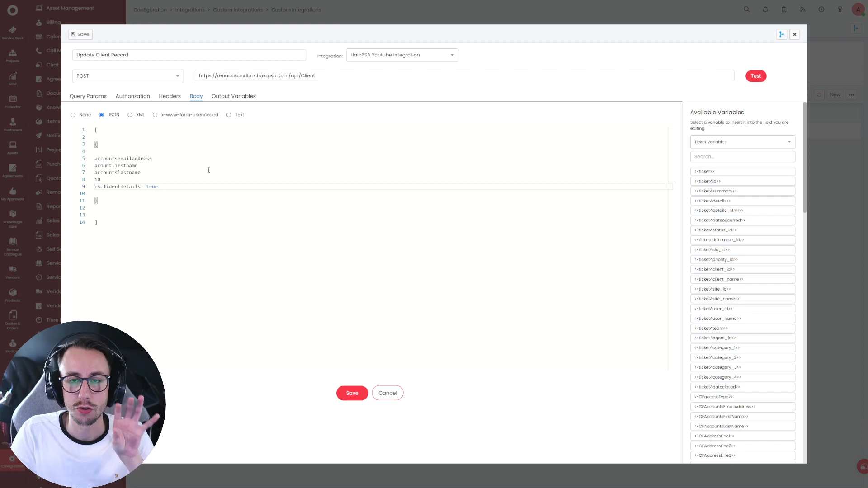
left_click(225, 155)
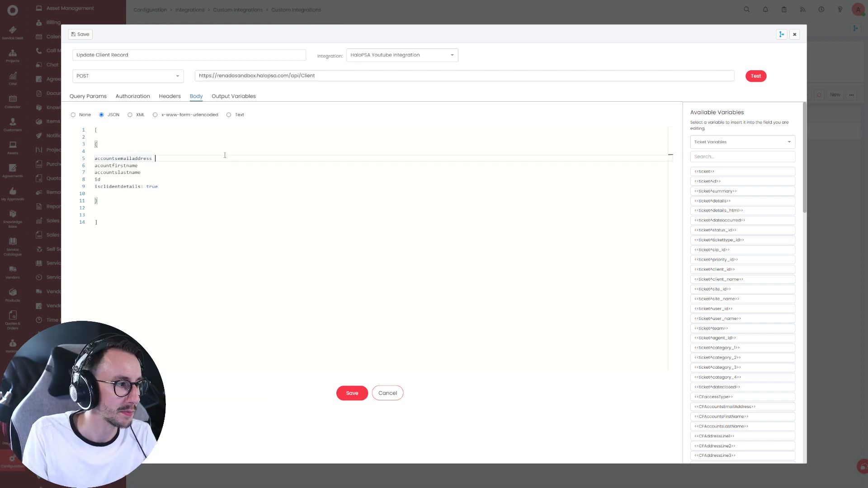
- Wrap accountsemailaddress, acountfirstname, accountslastname, id and isclidentdetails in double quotes
type("\"")
key("Down")
type("\"")
key("Down")
type("\"")
key("Down")
type("\"")
key("Down")
type("\"")
key("Right")
key("Right")
key("Right")
key("Right")
key("Right")
key("Right")
key("Right")
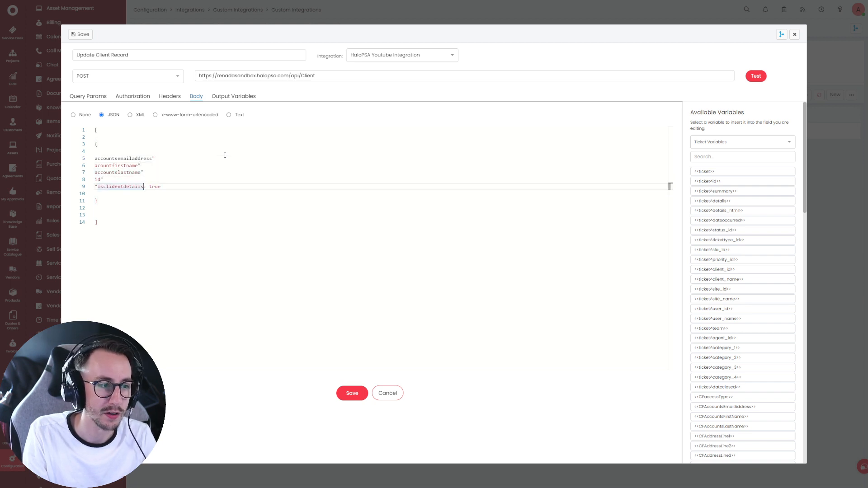
type("\"")
key("Up")
key("Home")
type("\"")
key("Up")
key("Home")
type("\"")
key("Up")
key("Home")
type("\"")
key("Up")
key("Home")
type("\"")
- Add a colon after the accountslastname, acountfirstname and accountsemailaddress keys
left_click(231, 164)
left_click(232, 171)
left_click(233, 179)
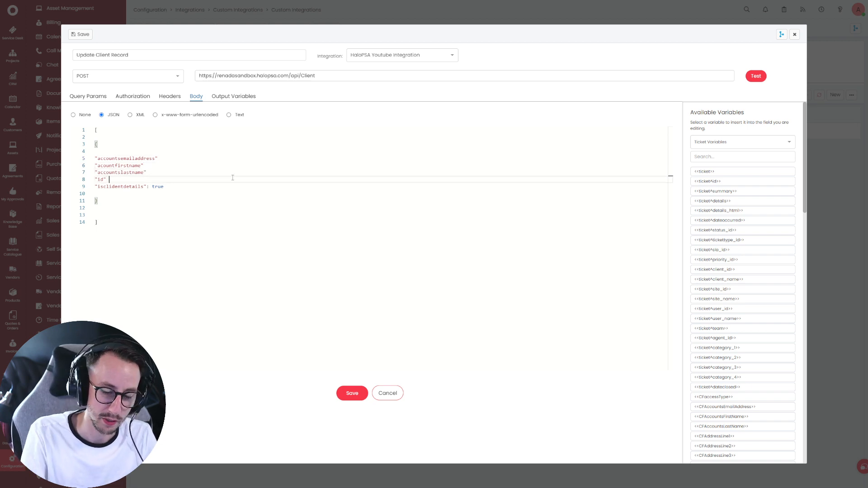
key("Up")
key("Down")
key("Down")
key("Home")
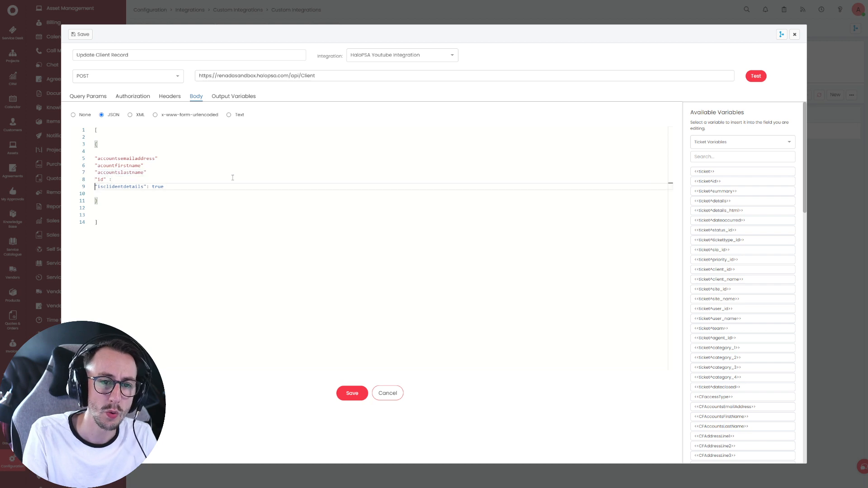
key("Up")
key("Up")
key("End")
type(":")
key("Up")
type(":")
key("Up")
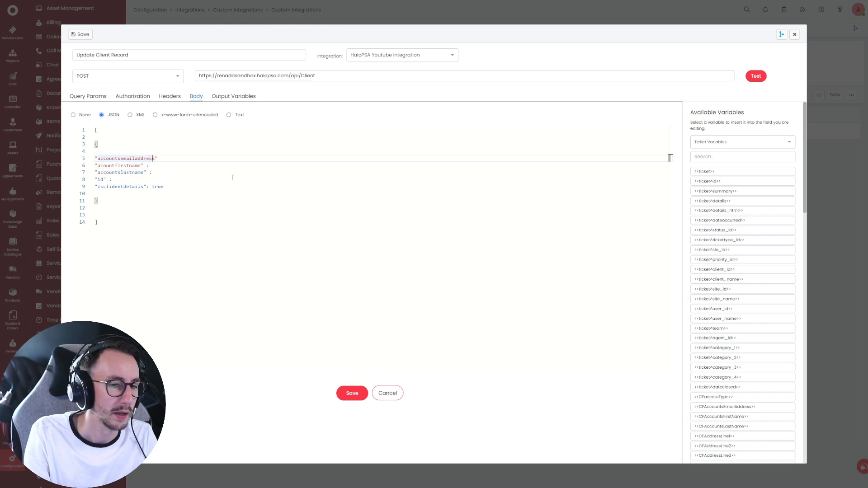
key("End")
type(":")
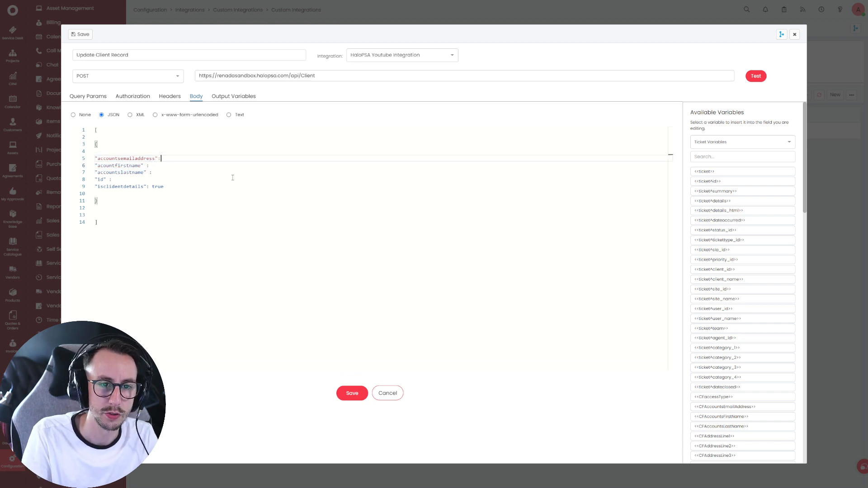
- Remove the stray spaces before the colons and add commas after the keys
left_click(150, 173)
key("BackSpace")
left_click(110, 180)
key("BackSpace")
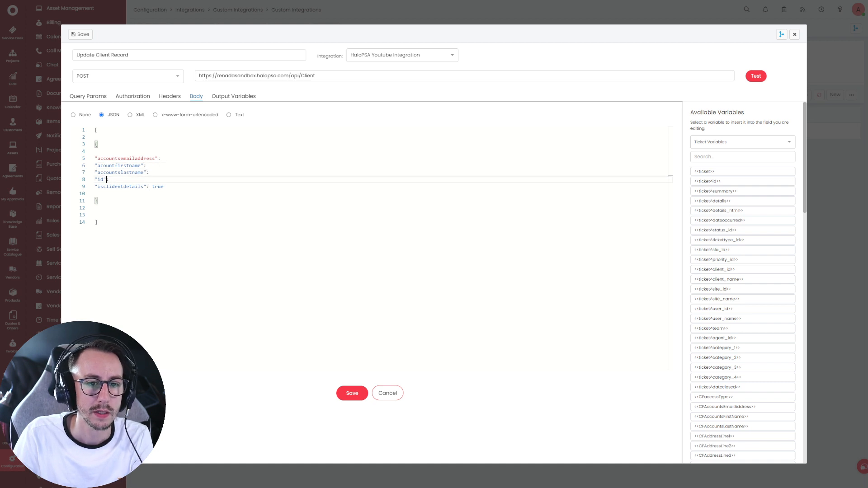
left_click(249, 157)
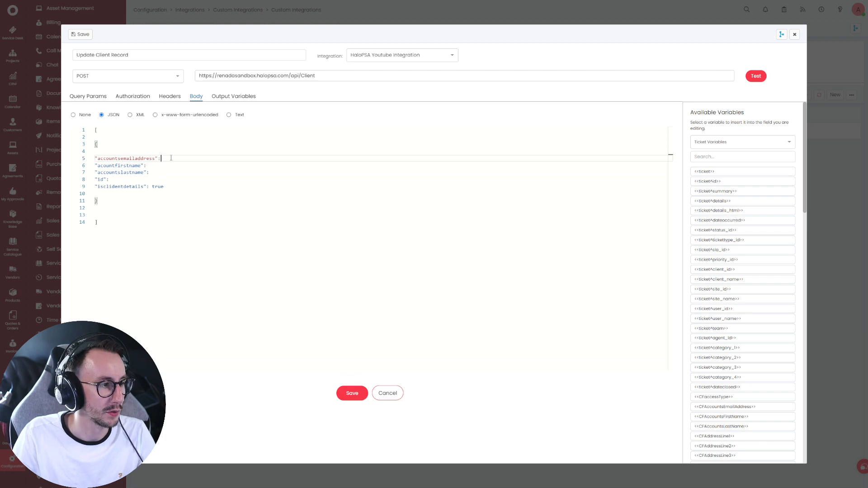
left_click(151, 166)
type(",")
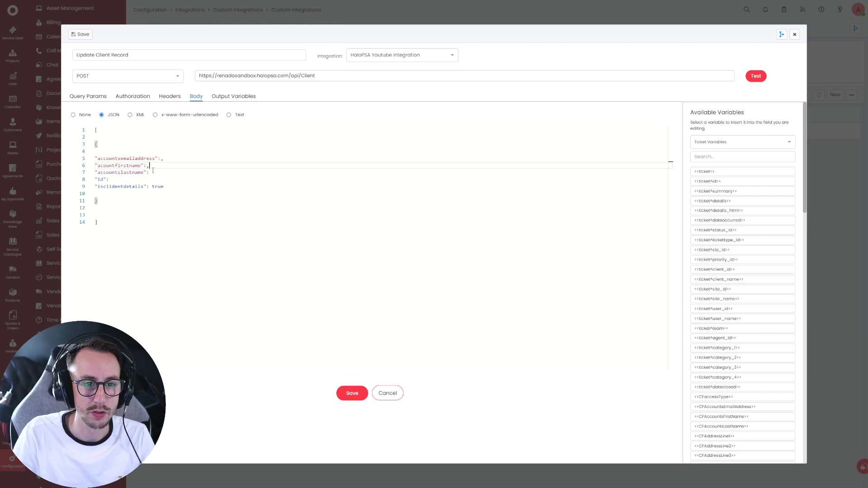
type(",")
left_click_drag(167, 158, 166, 180)
left_click(165, 180)
left_click(162, 159)
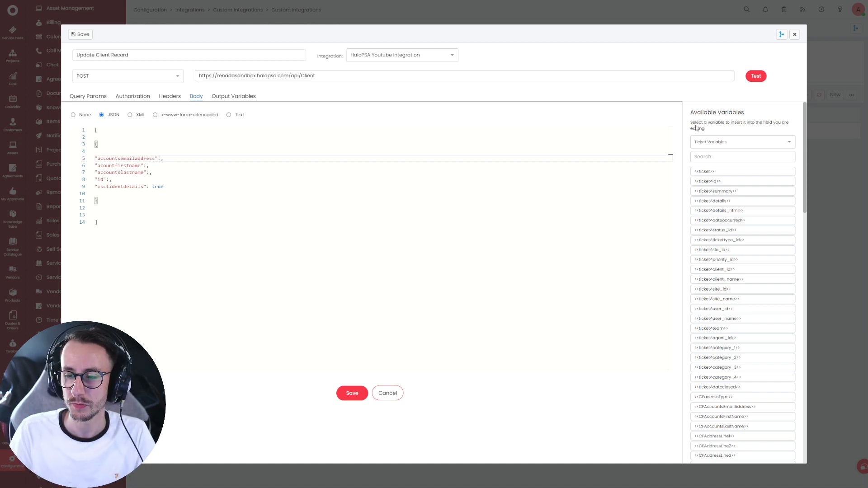
- Insert the AccountsEmailAddress variable from HaloPSA Youtube Integration as the email value
left_click(714, 141)
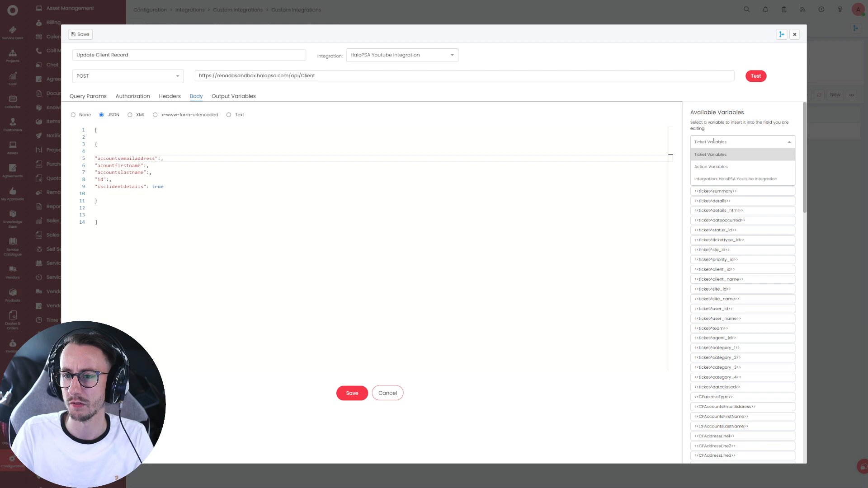
left_click(712, 181)
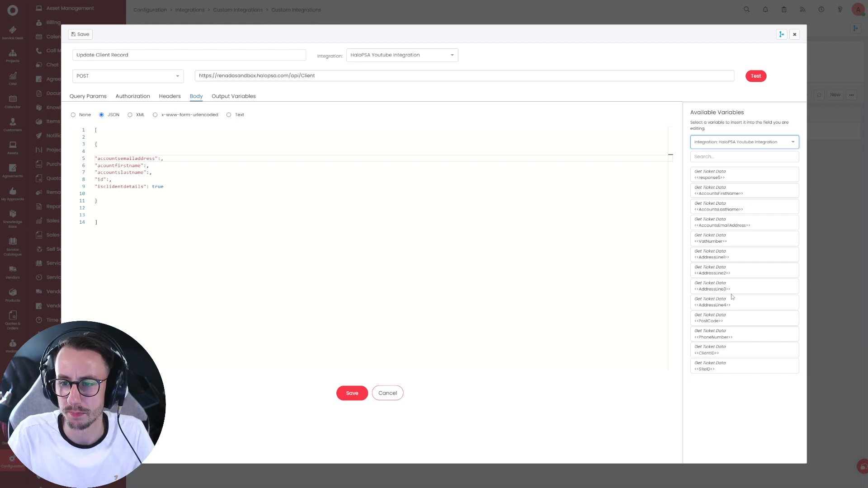
left_click(162, 158)
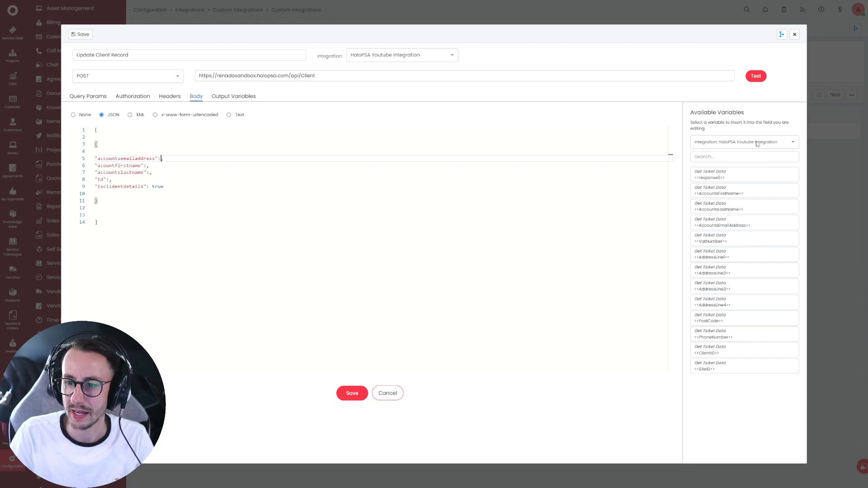
left_click(716, 226)
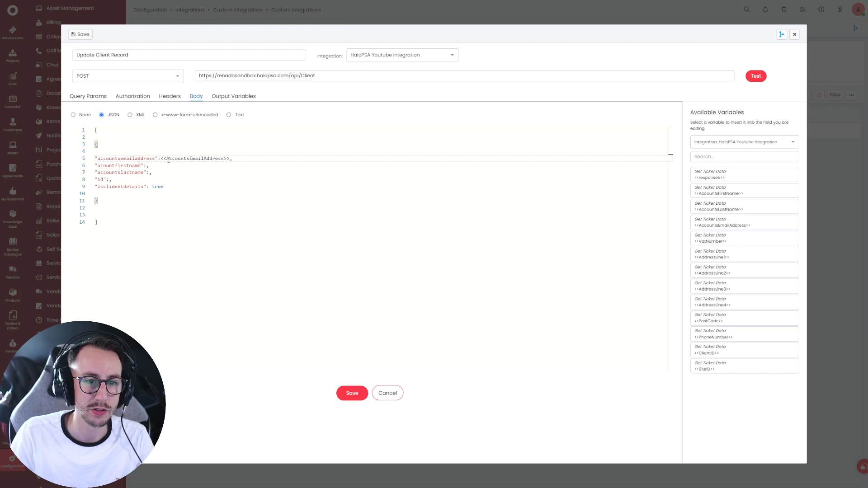
left_click_drag(166, 158, 161, 159)
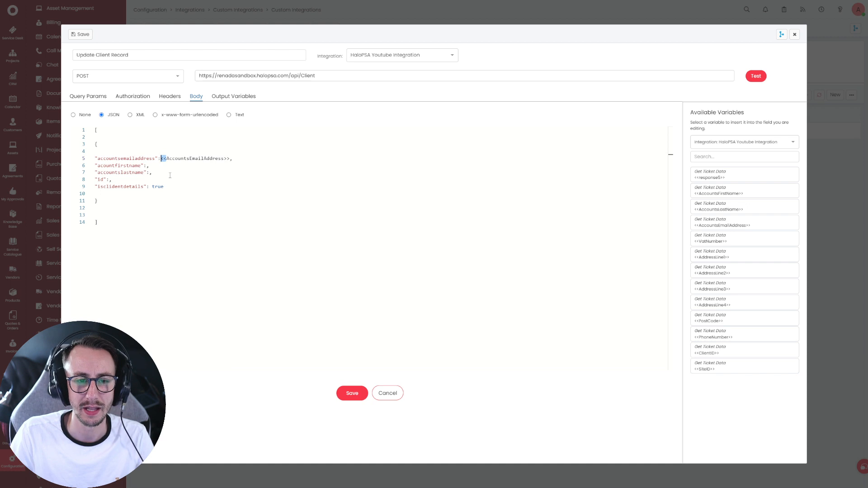
left_click(225, 158)
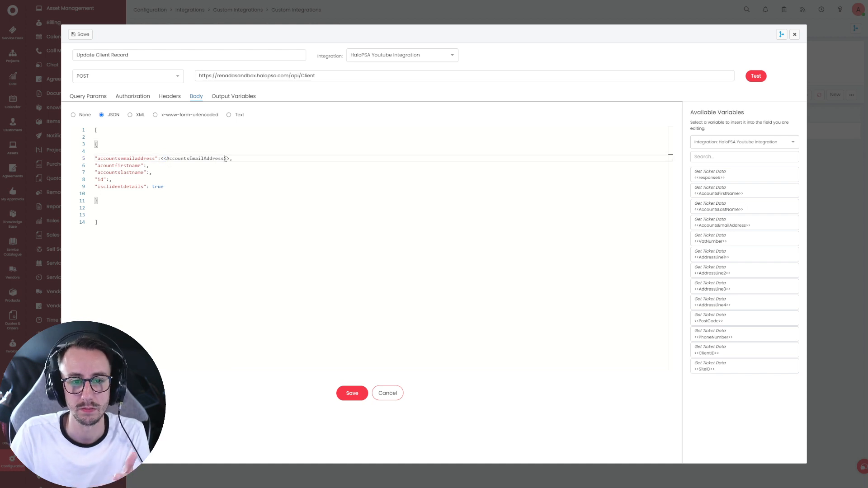
- Insert AccountsFirstName, AccountsLastName and ClientID on lines 6–8, then save the method
left_click(149, 167)
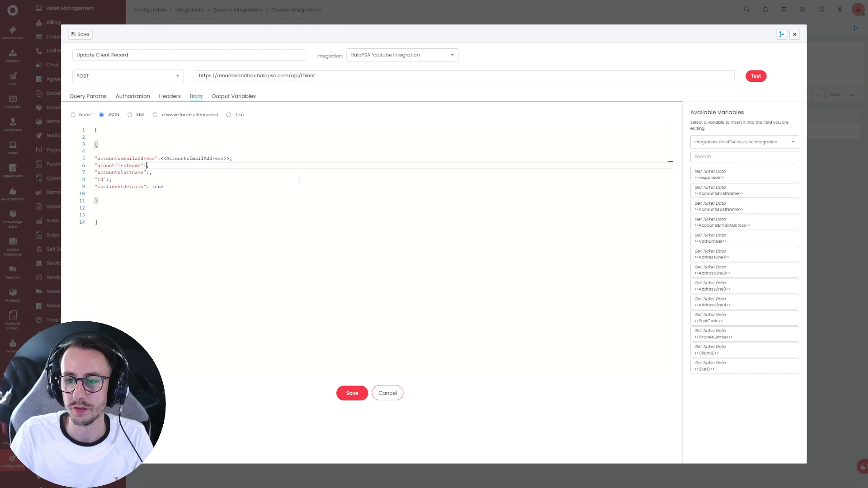
left_click(720, 194)
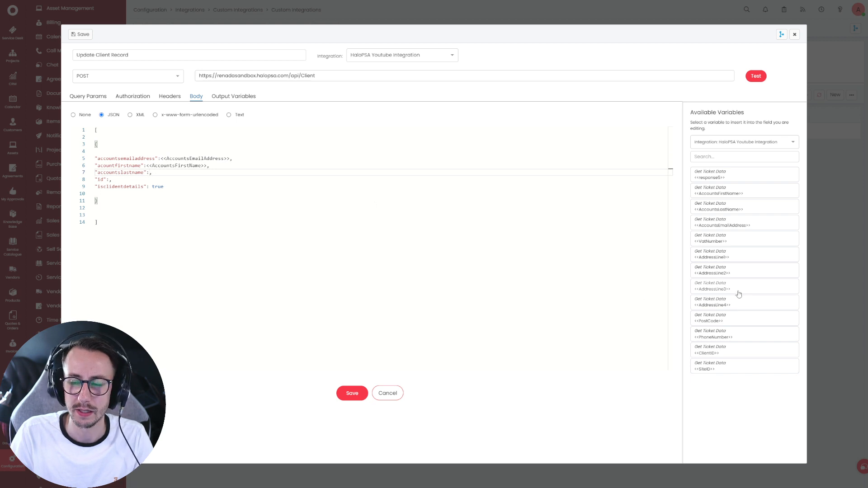
key("ctrl+plus")
key("ctrl+plus")
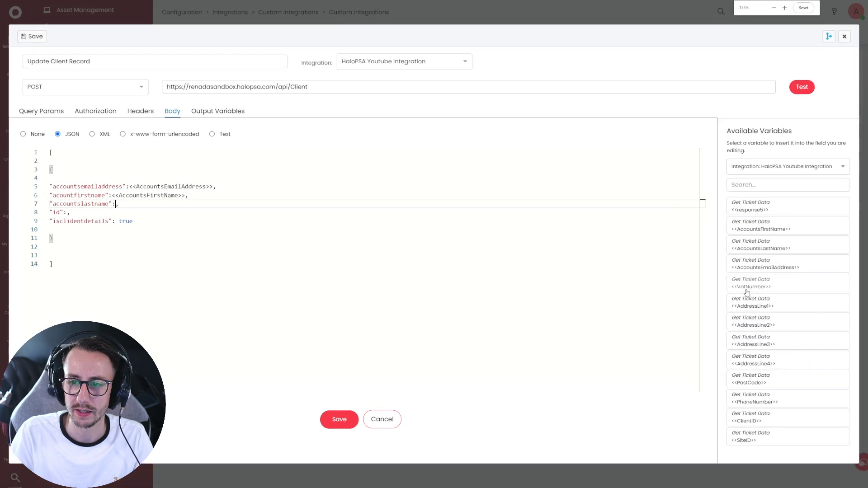
left_click(798, 251)
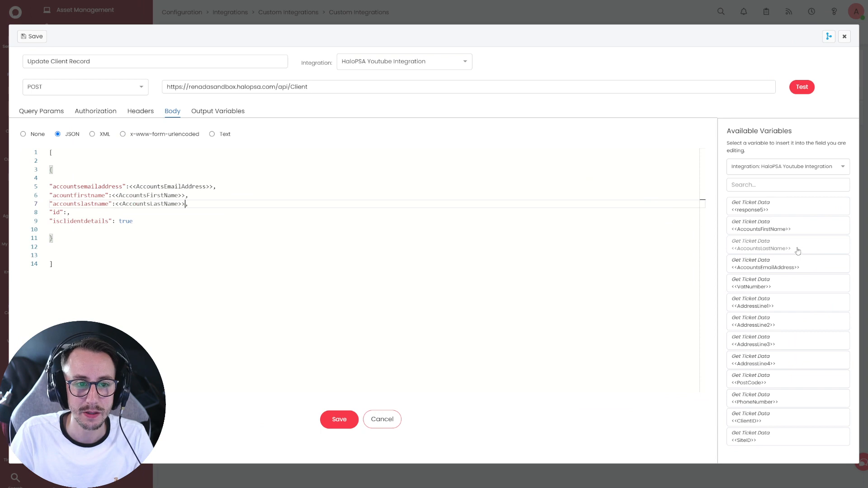
left_click(67, 213)
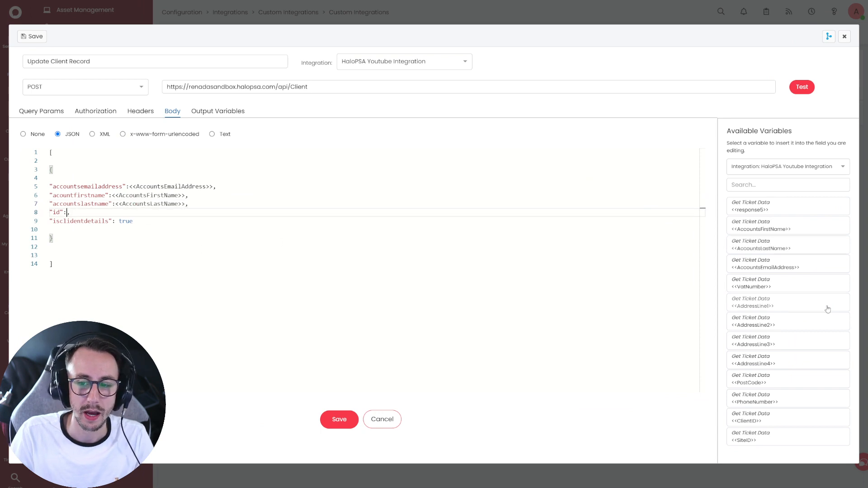
left_click(764, 422)
left_click(233, 224)
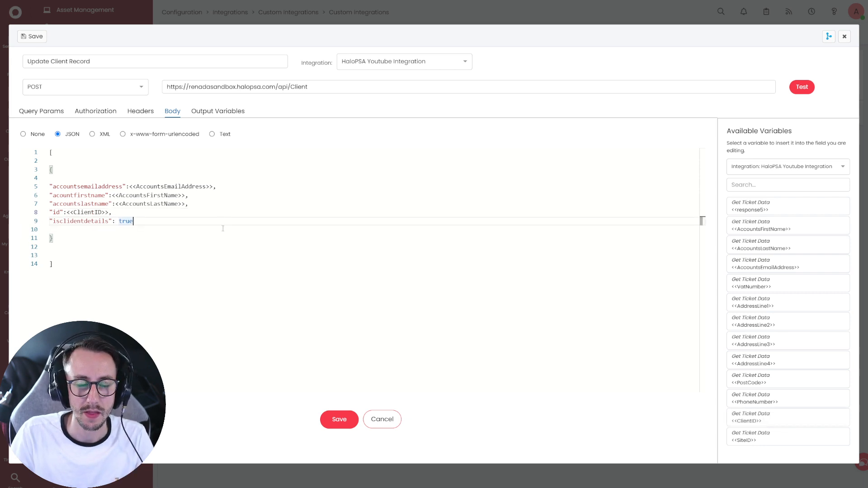
left_click_drag(132, 221, 120, 223)
left_click(125, 239)
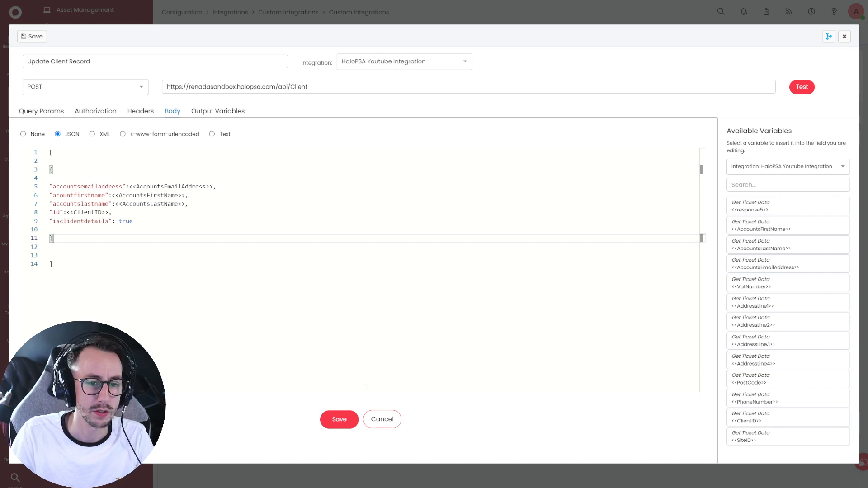
left_click(345, 421)
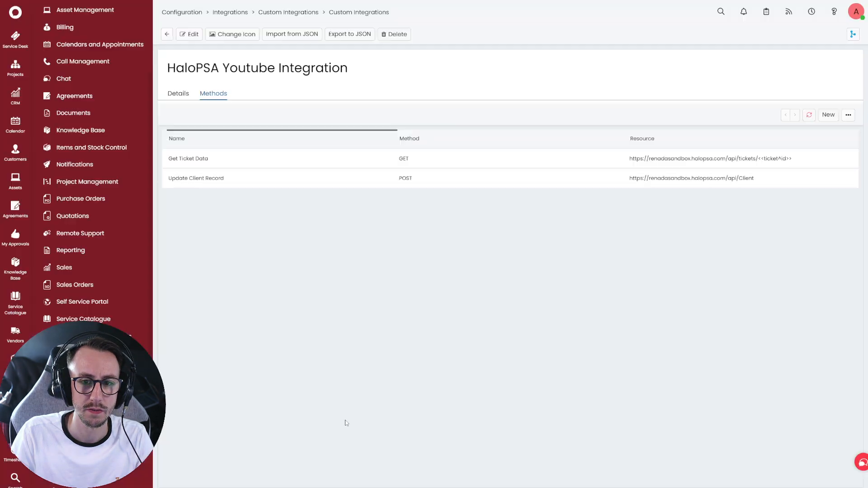
- Open the Update Client Record method and review its output variables and JSON body
key("ctrl+minus")
key("ctrl+minus")
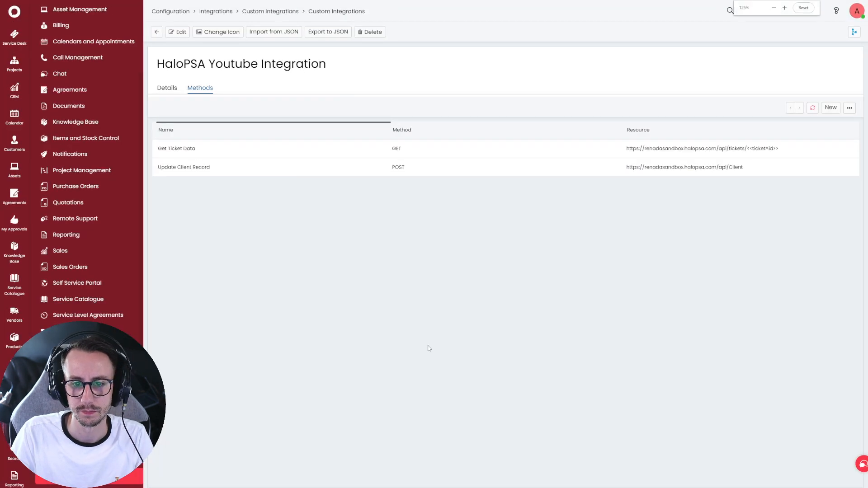
left_click(261, 147)
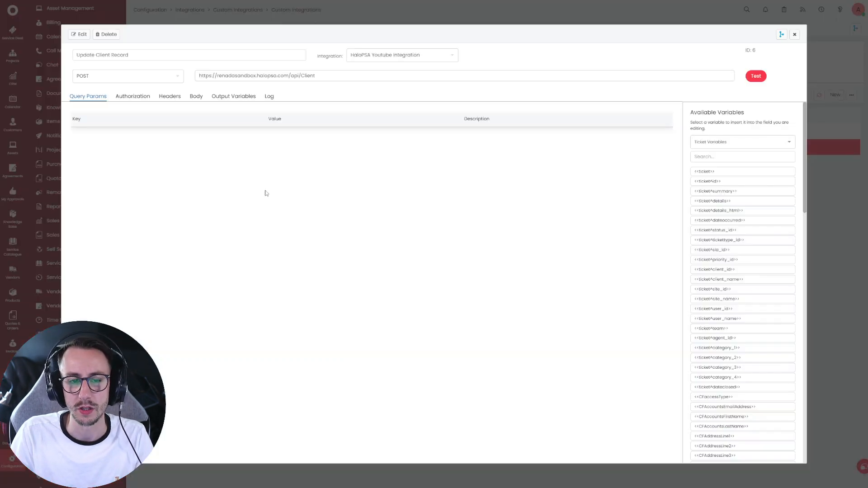
left_click(237, 99)
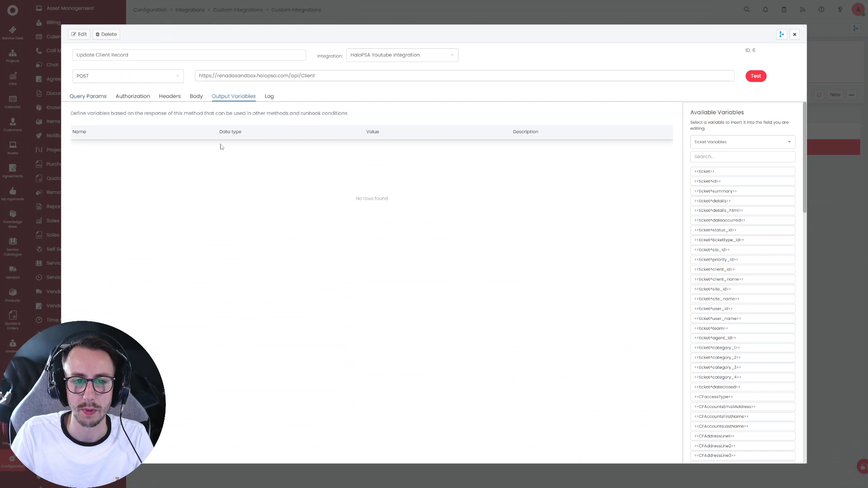
left_click(195, 98)
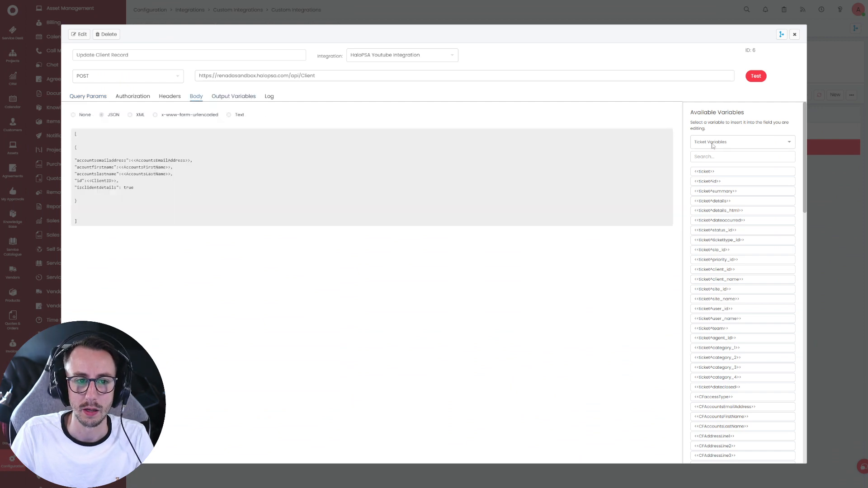
- Run a test with a sample contact's email, first and last name, and ClientID 15
left_click(757, 76)
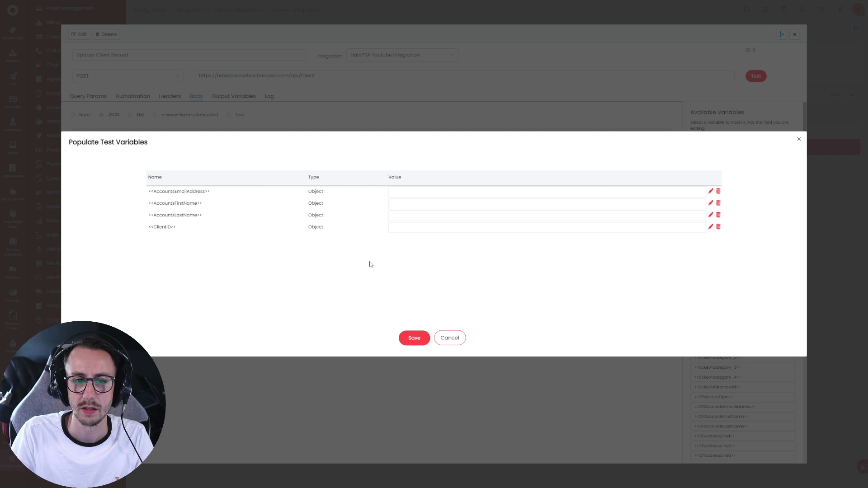
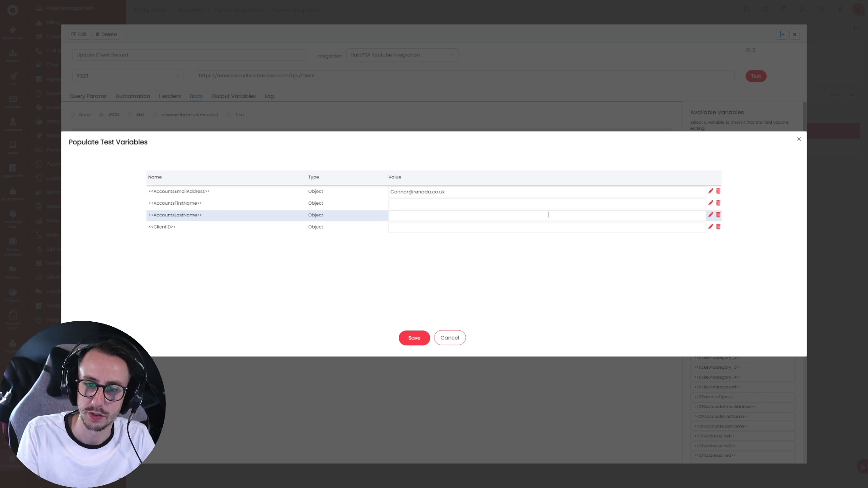
left_click(528, 202)
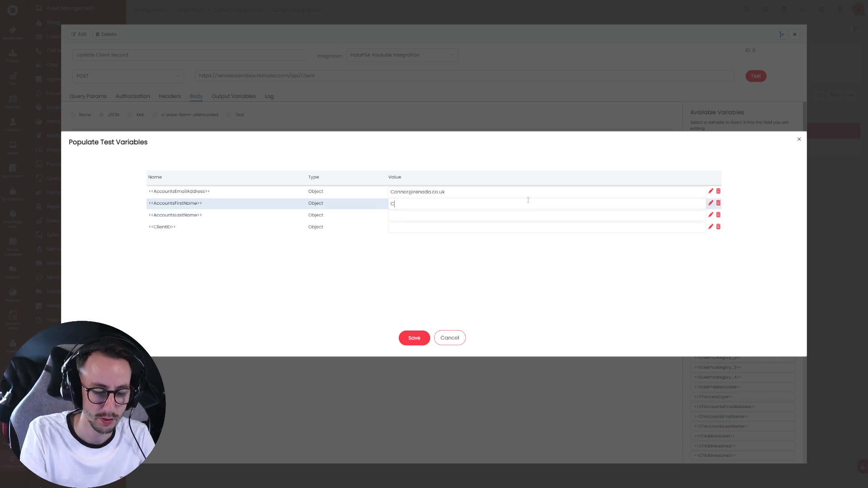
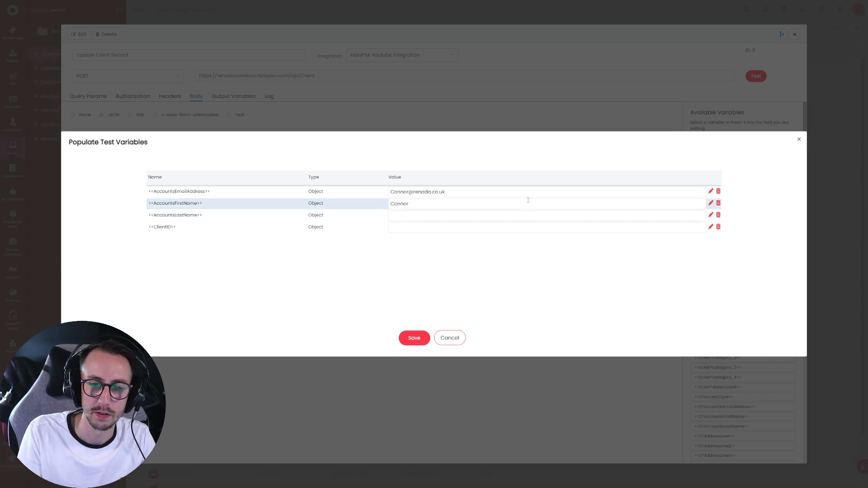
left_click(490, 214)
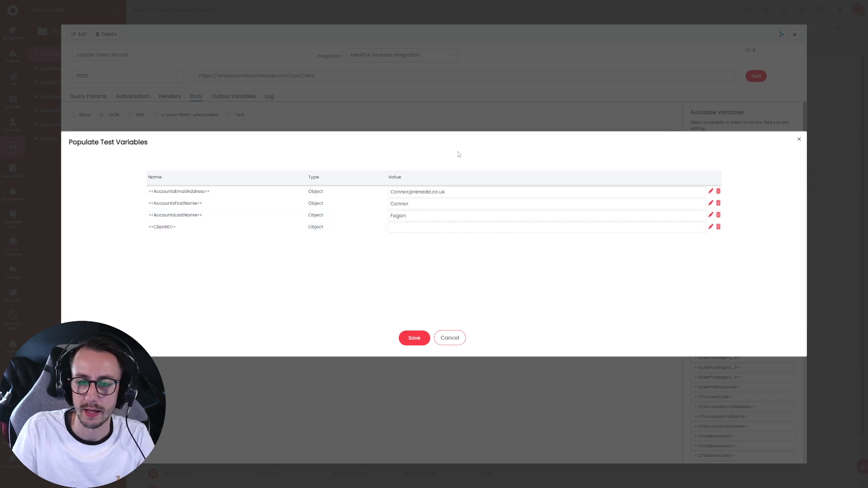
left_click_drag(208, 225, 141, 232)
left_click(415, 227)
type("15")
left_click(414, 340)
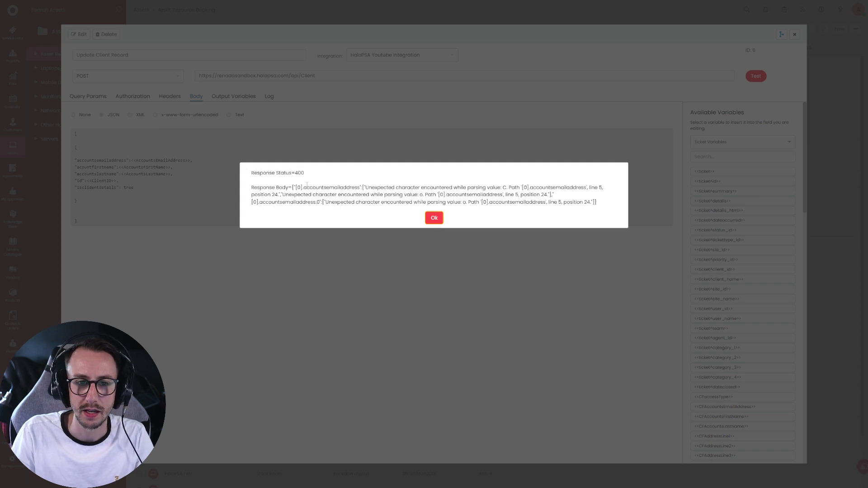
- Dismiss the 400 error and wrap the email, first and last name variables in quotes
double_click(300, 172)
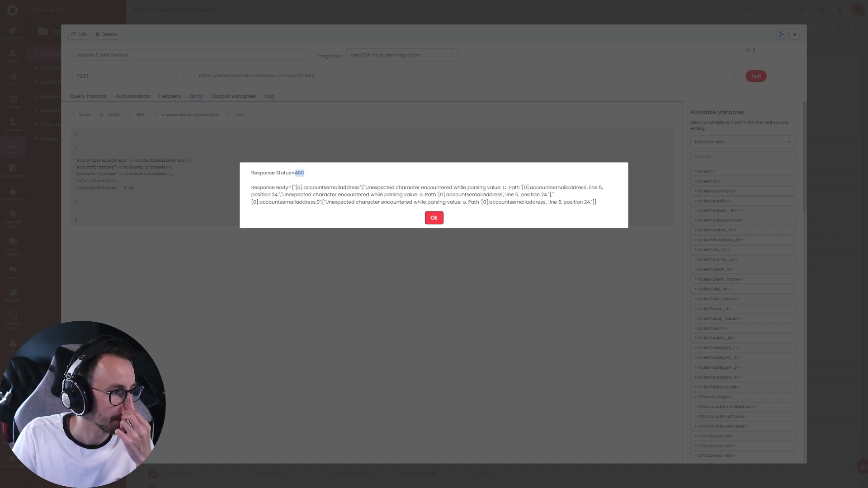
left_click(441, 222)
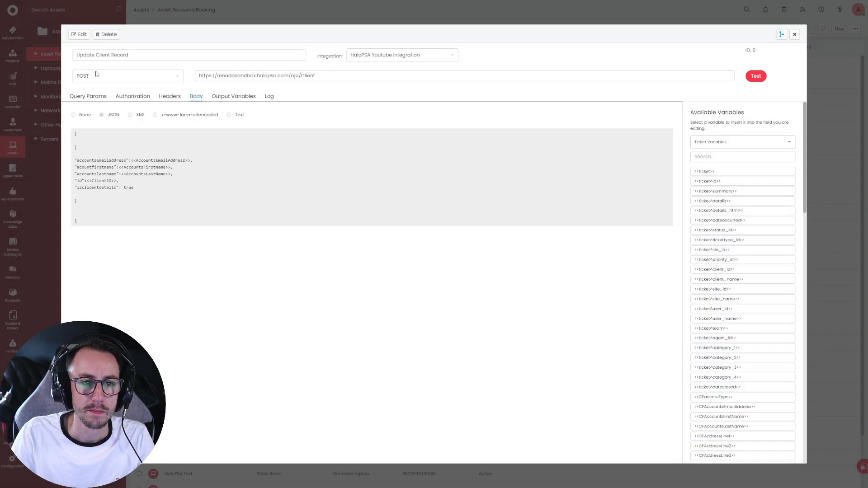
left_click(79, 34)
left_click(161, 158)
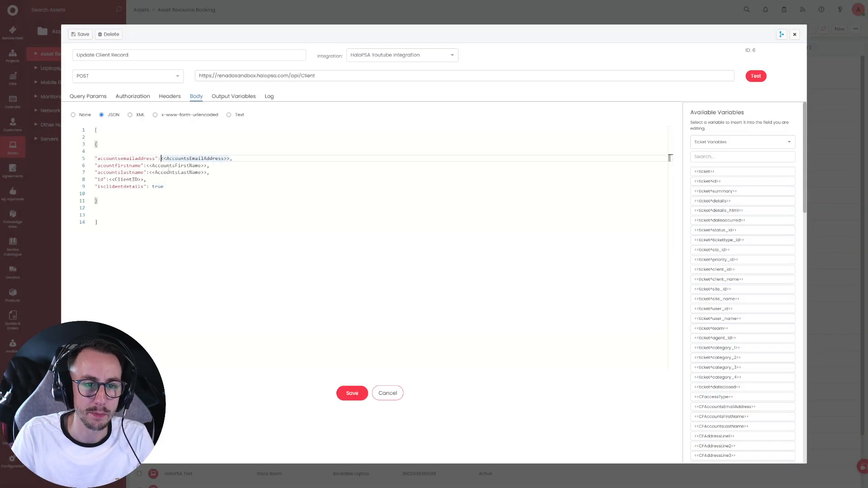
type("\"")
left_click(236, 160)
type("\"")
left_click(213, 190)
left_click(146, 166)
type("\"")
type("\"")
left_click(149, 172)
type("\"\"")
left_click(144, 179)
left_click(203, 200)
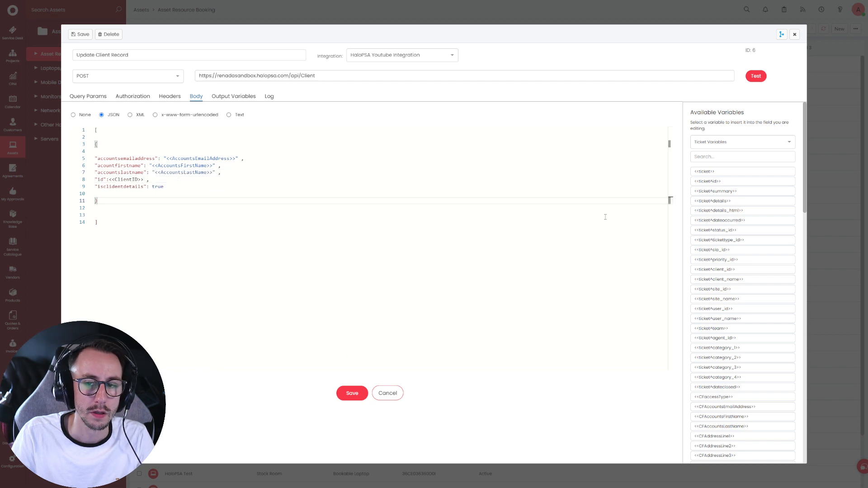
- Start a new test, entering 'Hey' as the placeholder email value
left_click(755, 77)
left_click(433, 192)
type("Hey")
left_click(425, 204)
- Finish the test with placeholder values 'hey' and 'he', getting a 201 success response
type("hey")
left_click(416, 216)
type("he")
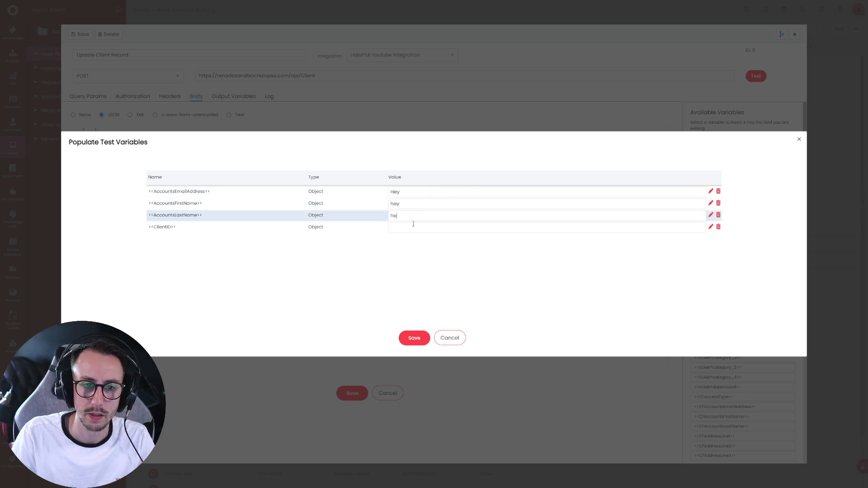
left_click(415, 339)
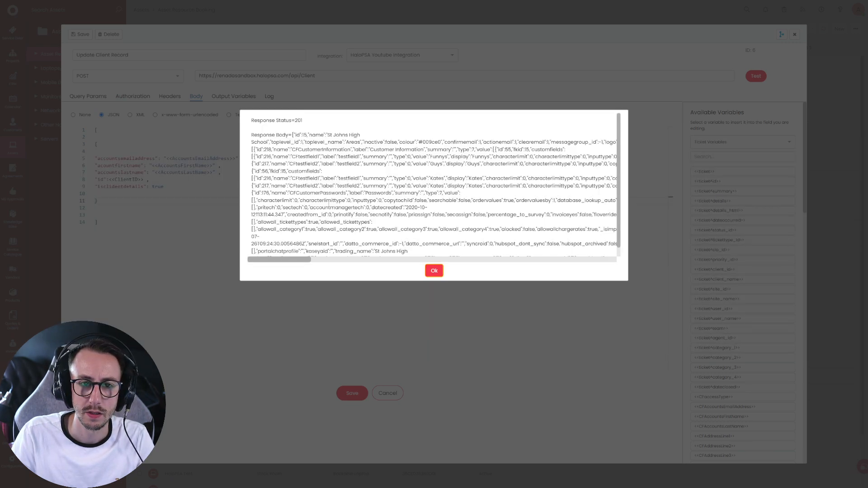
left_click_drag(303, 120, 254, 120)
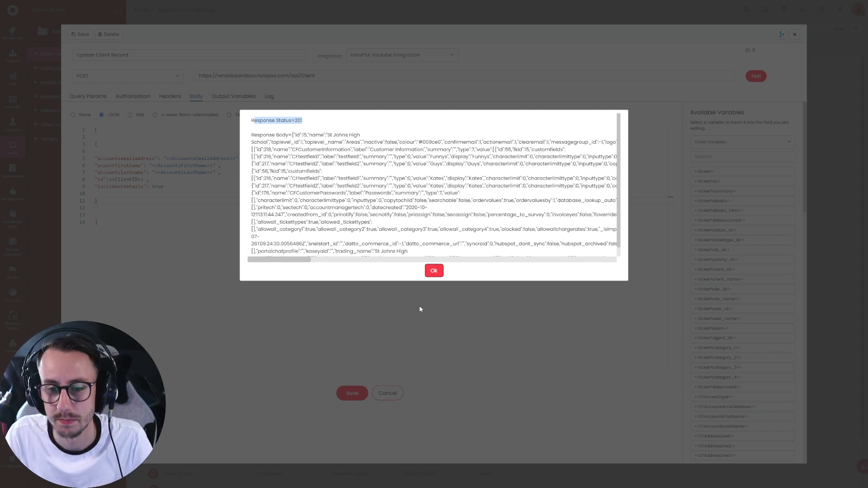
left_click(433, 273)
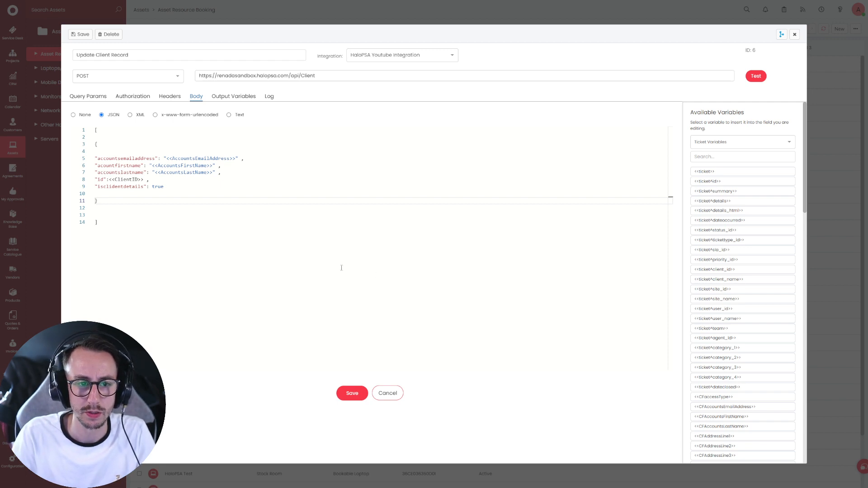
- Review the quoted variables in the body and add the missing comma after <<ClientID>>
left_click_drag(165, 158, 238, 162)
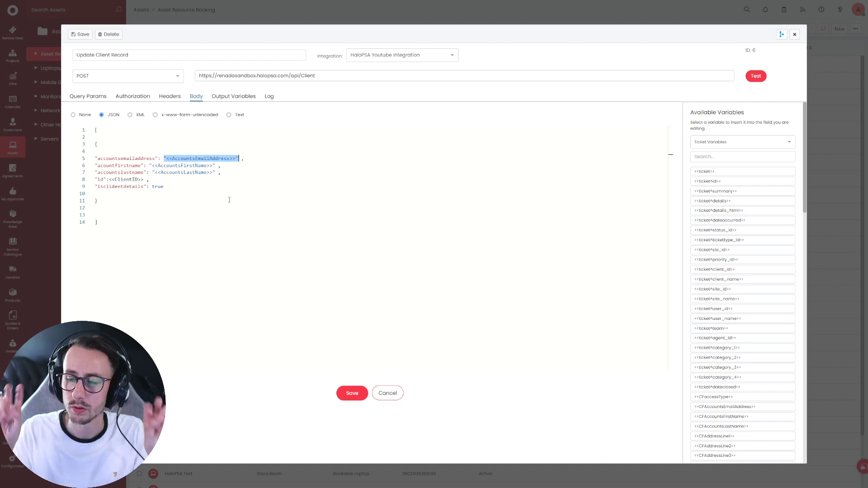
left_click(789, 142)
left_click(749, 179)
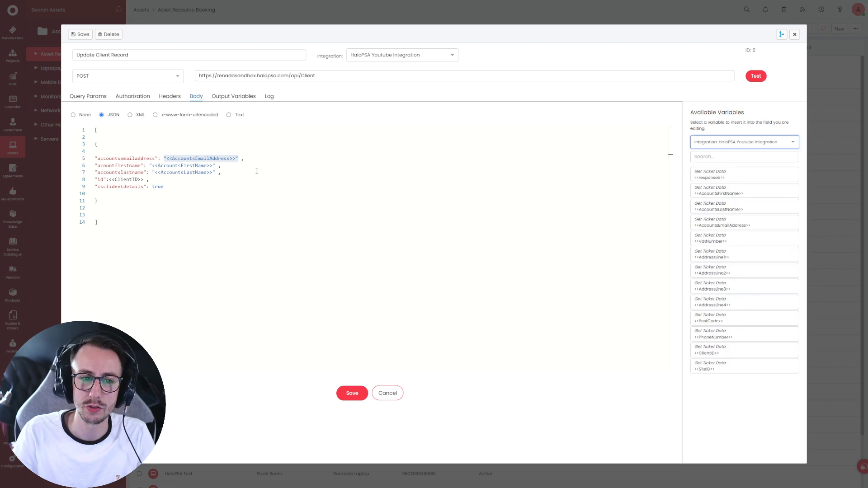
left_click_drag(215, 166, 109, 179)
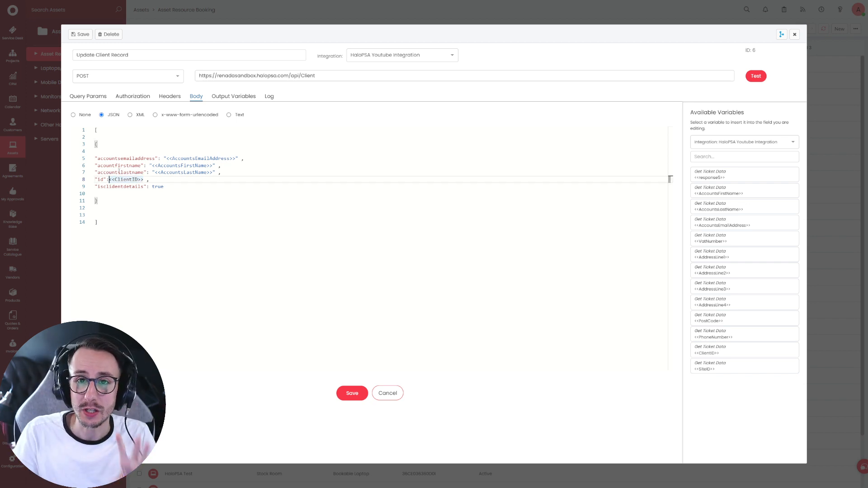
left_click_drag(238, 158, 161, 158)
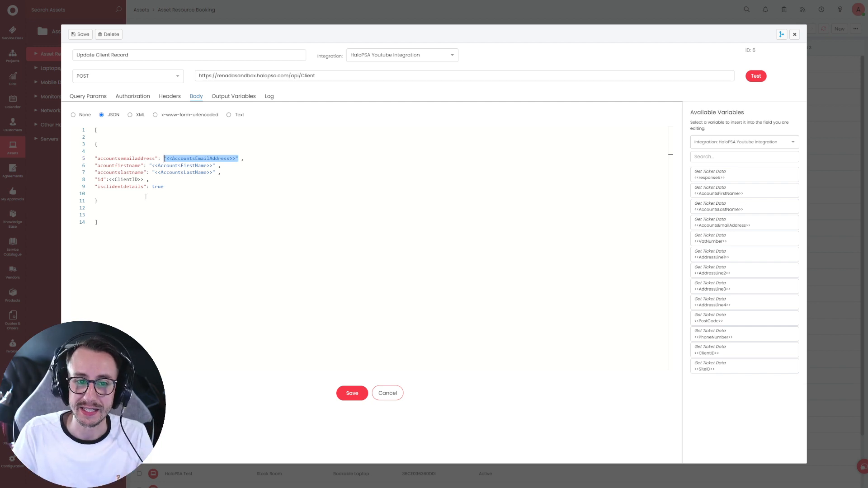
left_click(148, 180)
type(",")
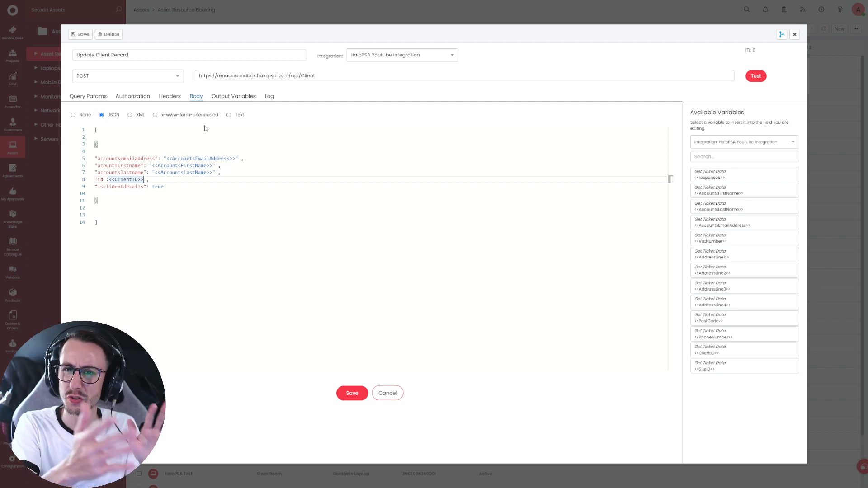
- Save the edited method, check the Methods list, and return to the Custom Integrations overview
left_click(349, 391)
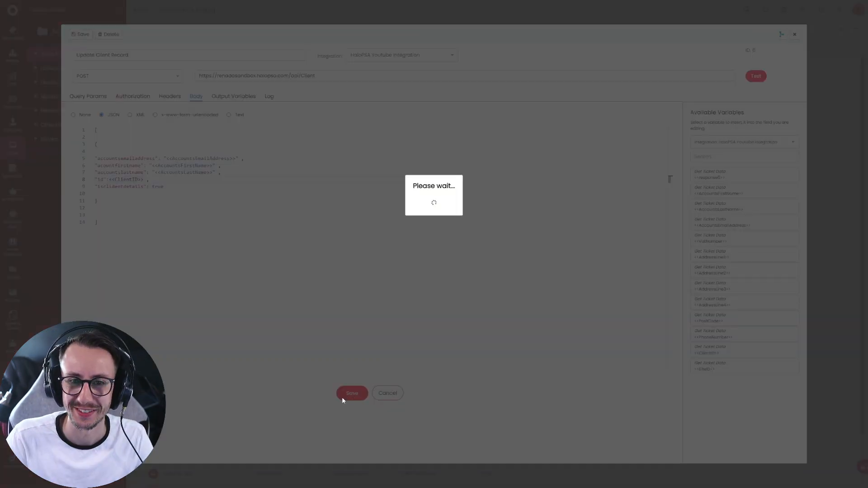
left_click(794, 35)
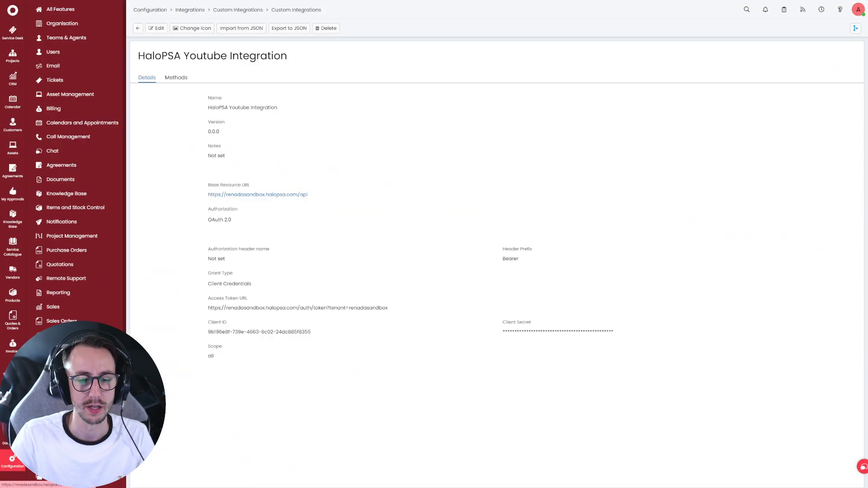
scroll(77, 151, "down", 1)
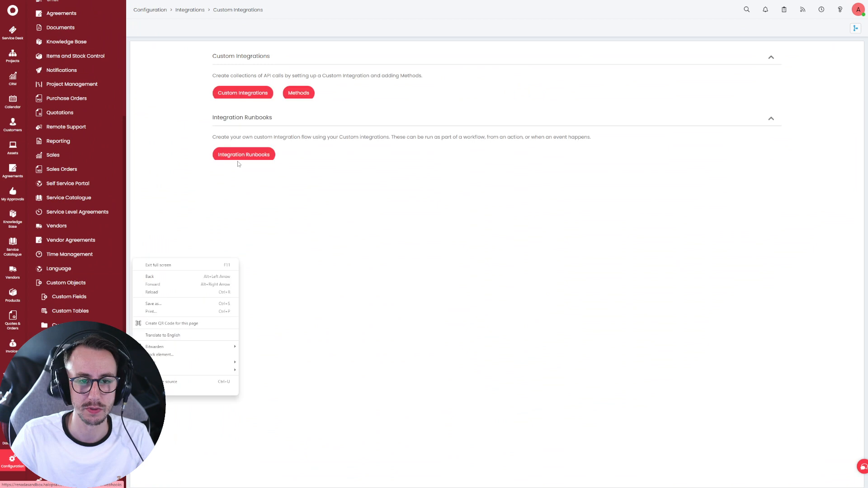
left_click(317, 291)
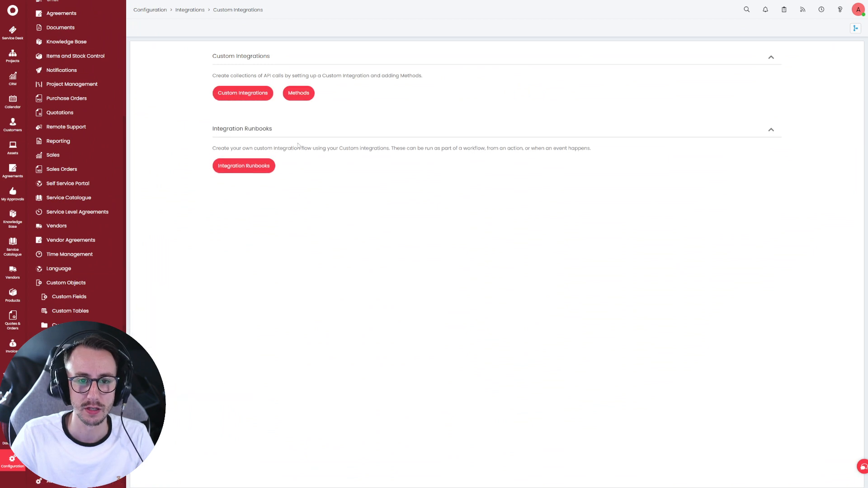
left_click(306, 96)
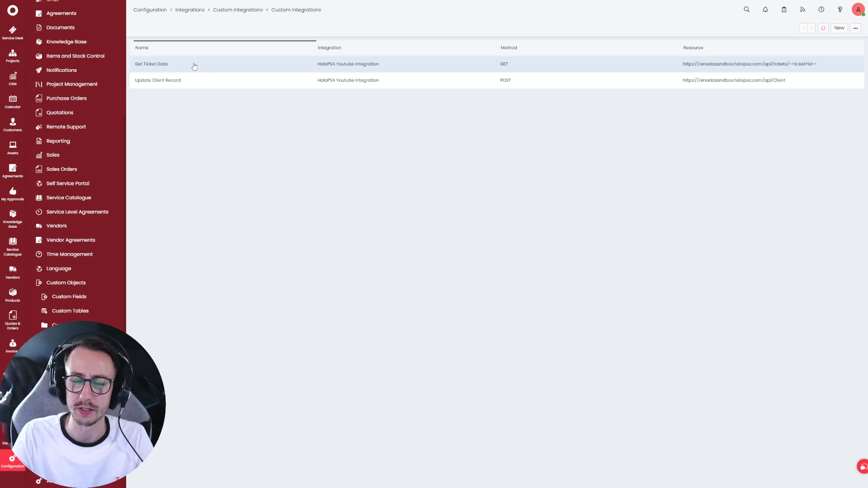
left_click(240, 10)
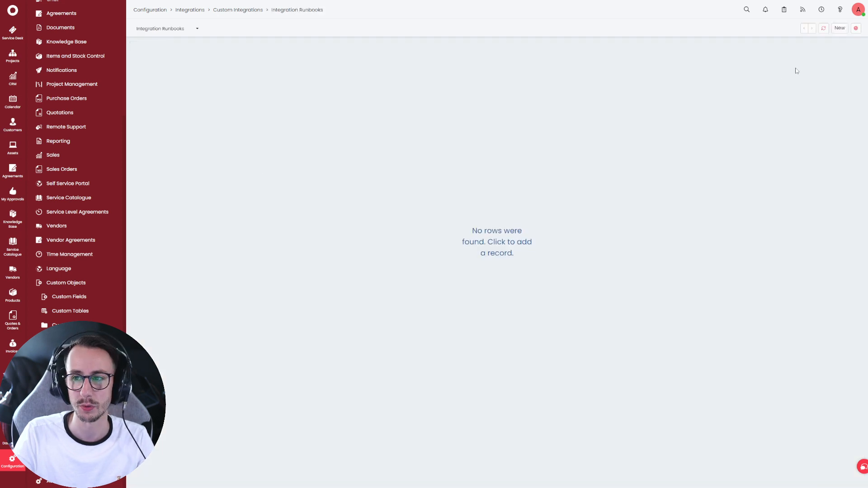
- Save a new runbook 'Youtube Custom Integration Runbook | Update Customer Billing Record' startable only from Halo
left_click(840, 28)
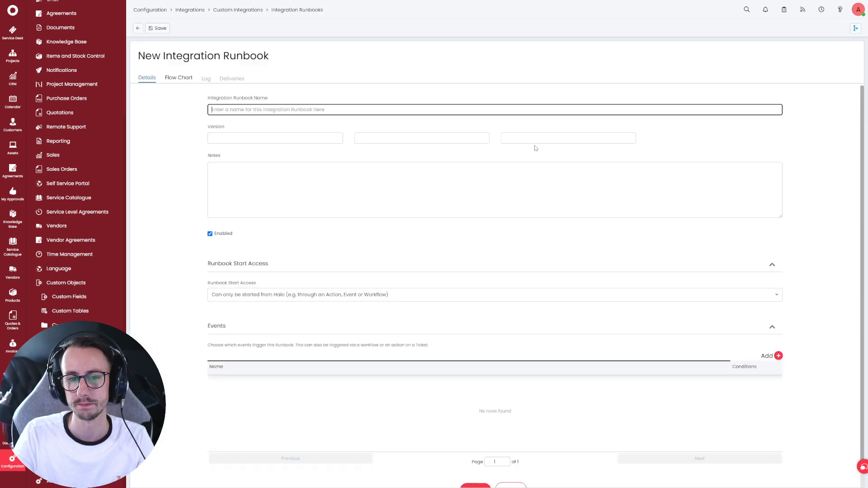
left_click(248, 110)
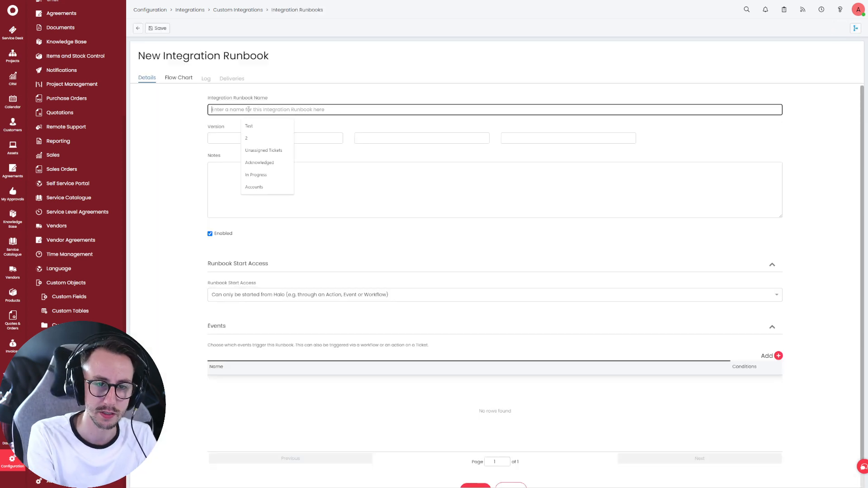
type("Youtube ")
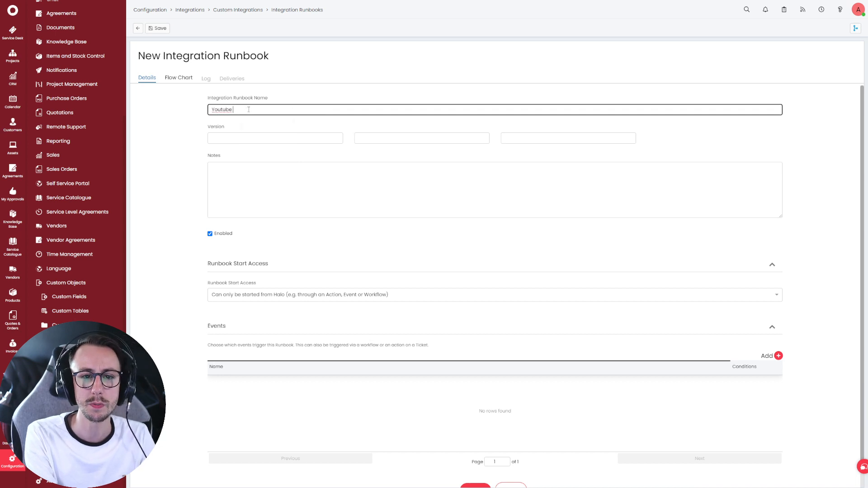
type("C")
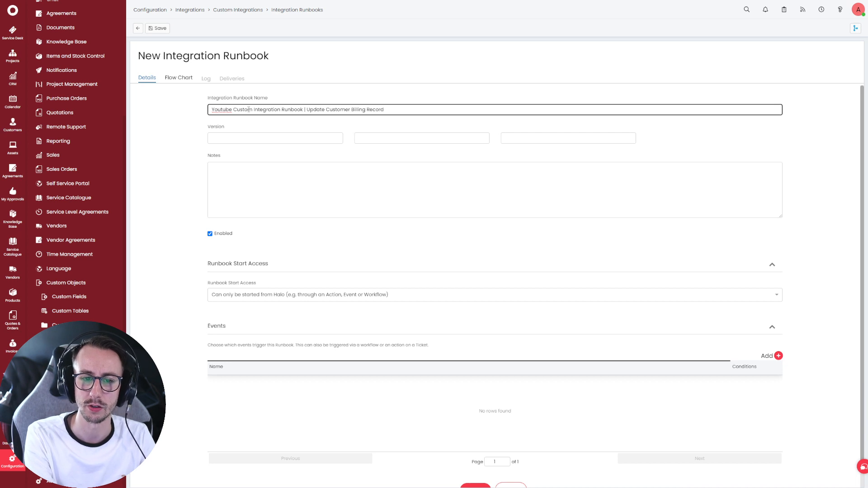
left_click(180, 193)
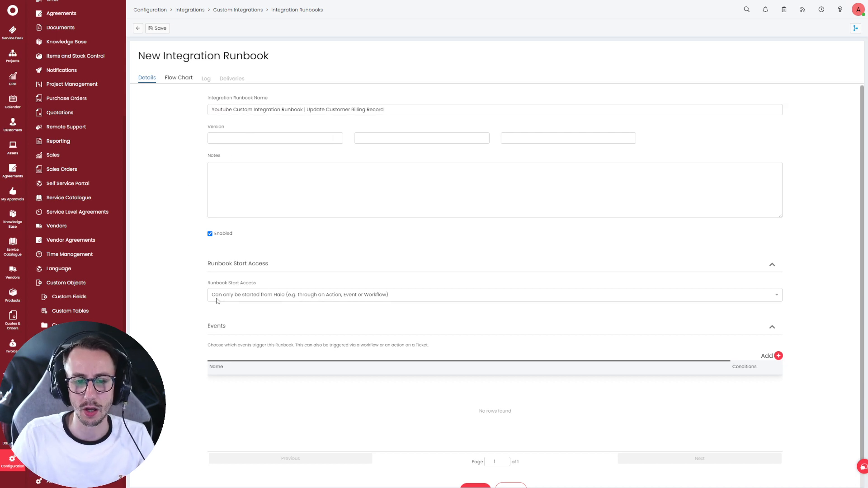
left_click(308, 298)
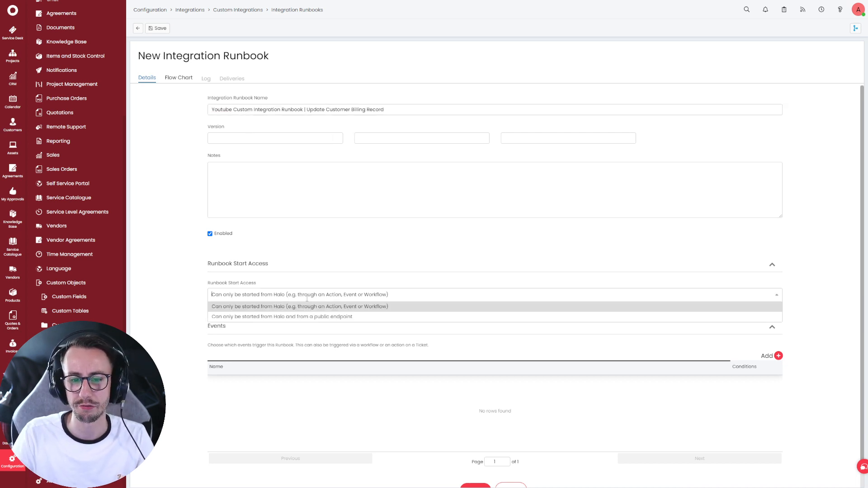
left_click(350, 308)
scroll(432, 413, "down", 1)
scroll(432, 413, "down", 1)
left_click(475, 471)
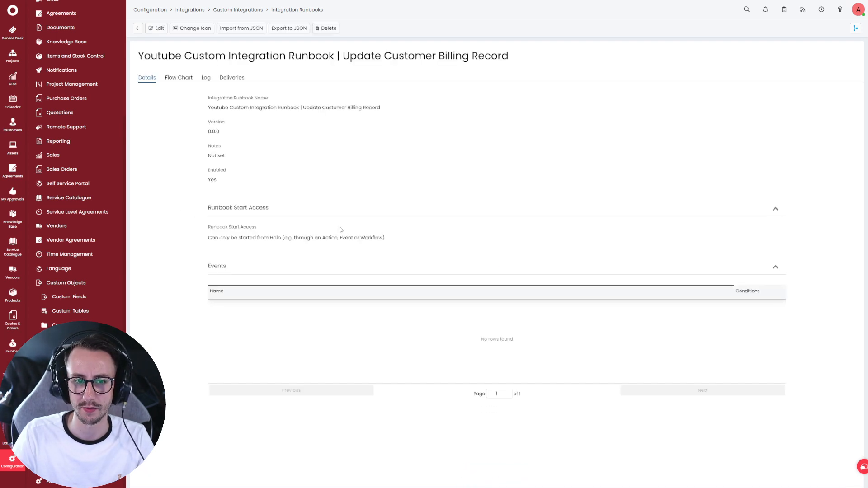
- Make Step 1 an Execute Integration Method action running Get Ticket Data
left_click(179, 77)
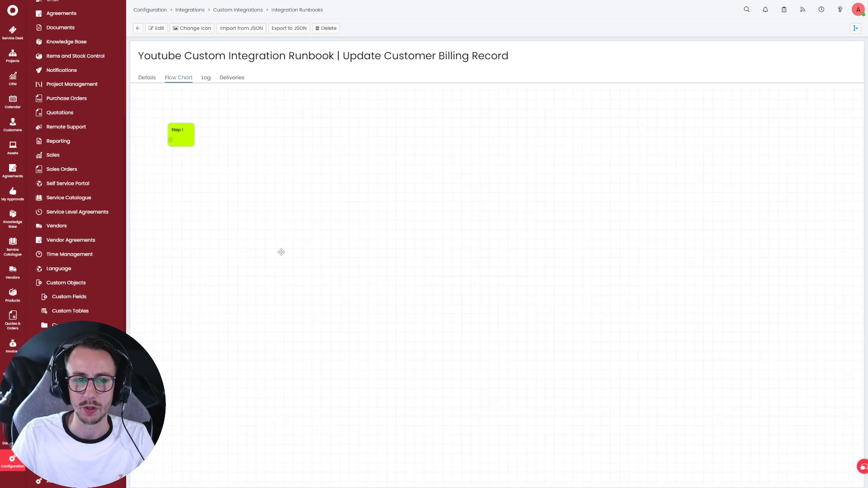
left_click(156, 28)
left_click_drag(180, 134, 189, 134)
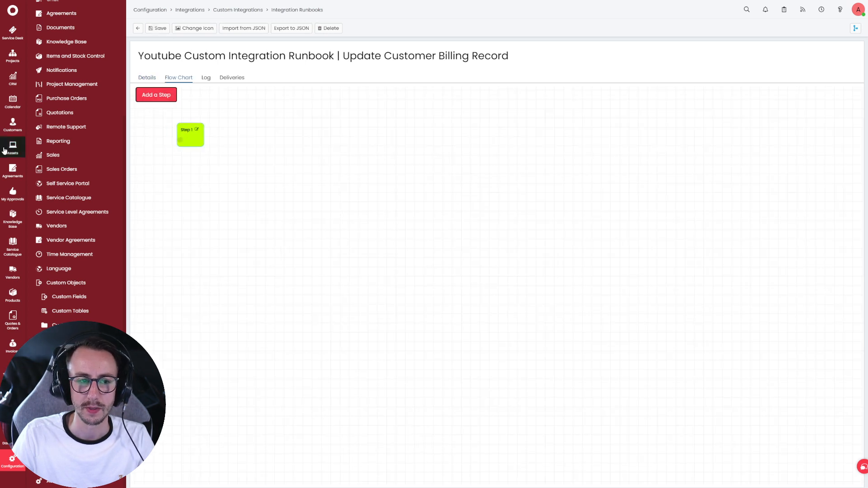
left_click(196, 130)
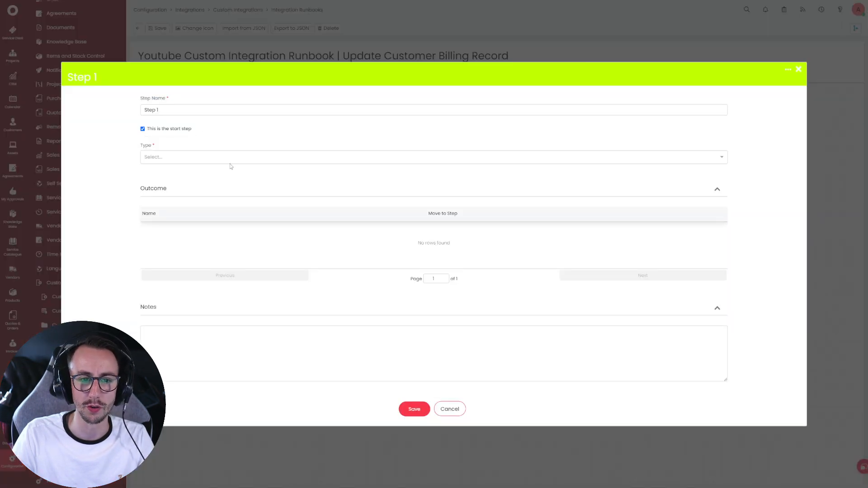
left_click(186, 157)
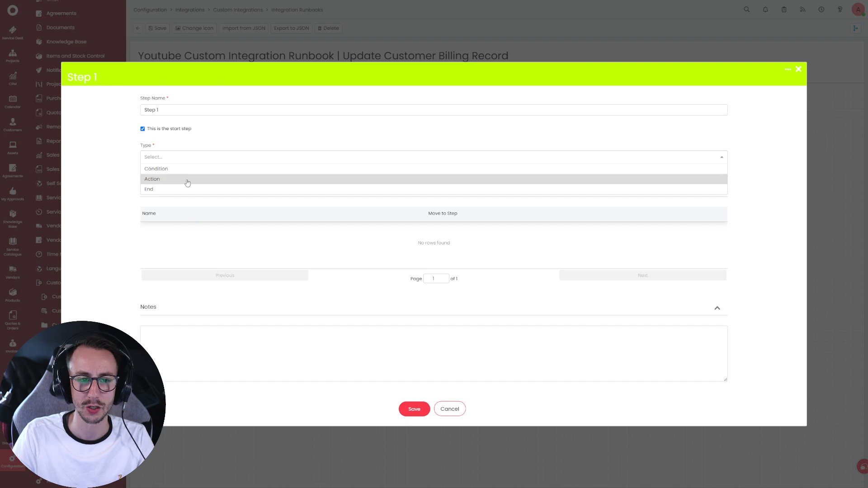
left_click(186, 179)
left_click(188, 181)
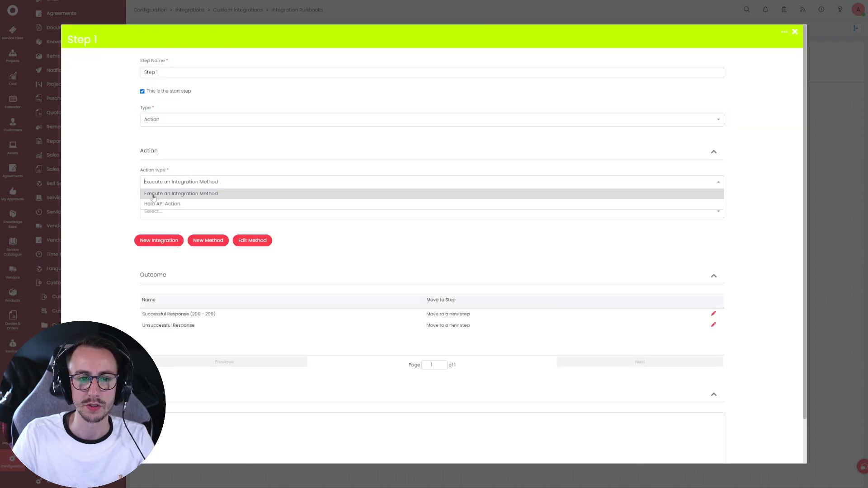
left_click(218, 199)
left_click(212, 211)
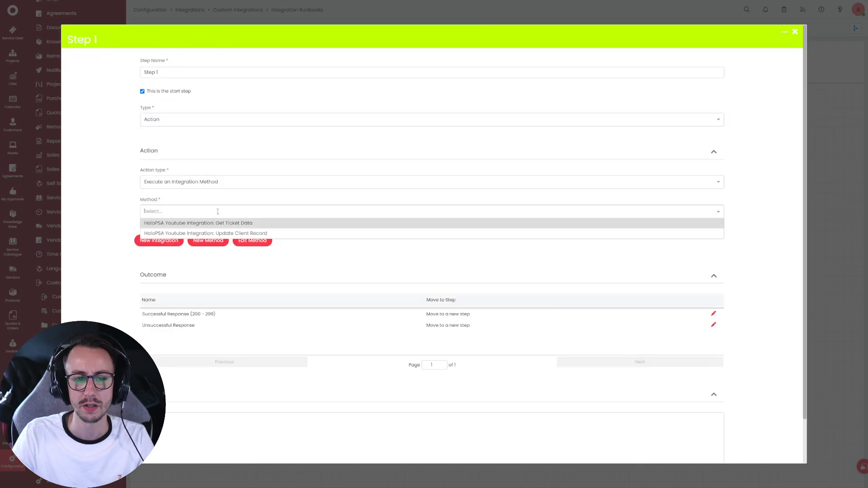
left_click(287, 224)
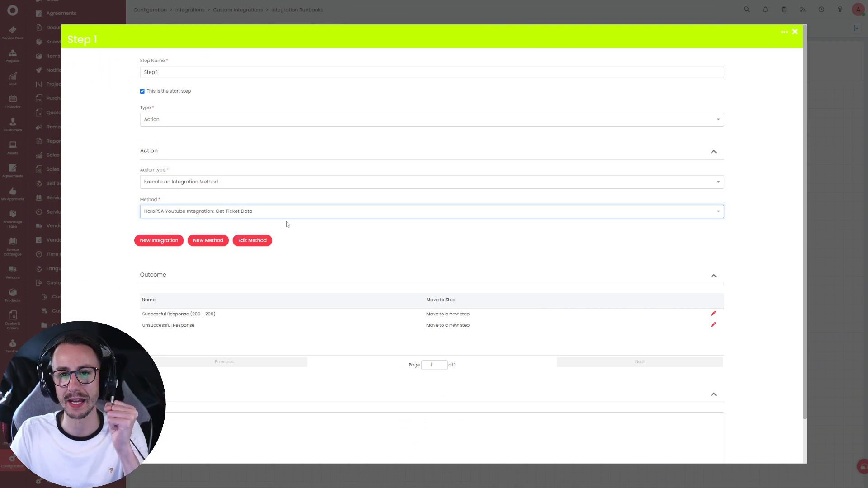
scroll(287, 224, "down", 2)
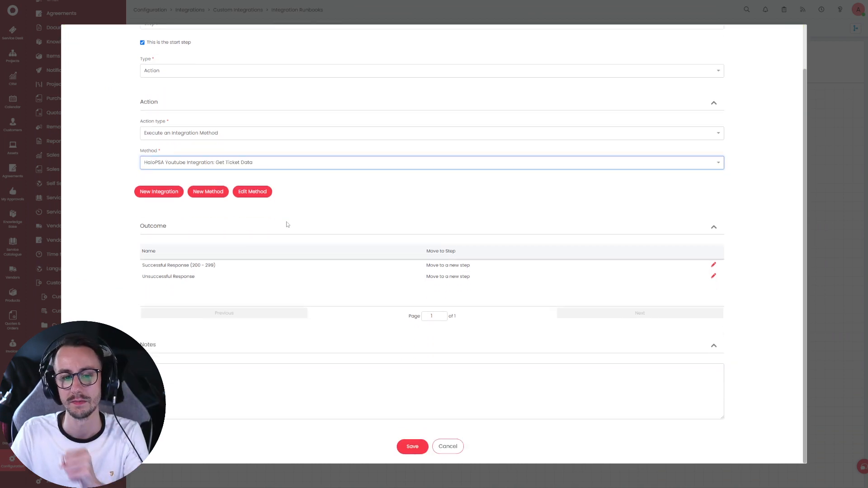
left_click(411, 446)
left_click_drag(230, 159, 211, 196)
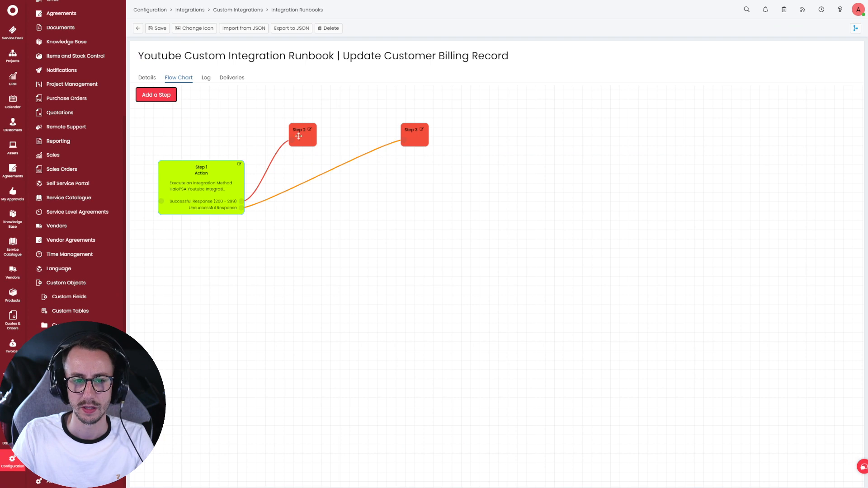
left_click(239, 163)
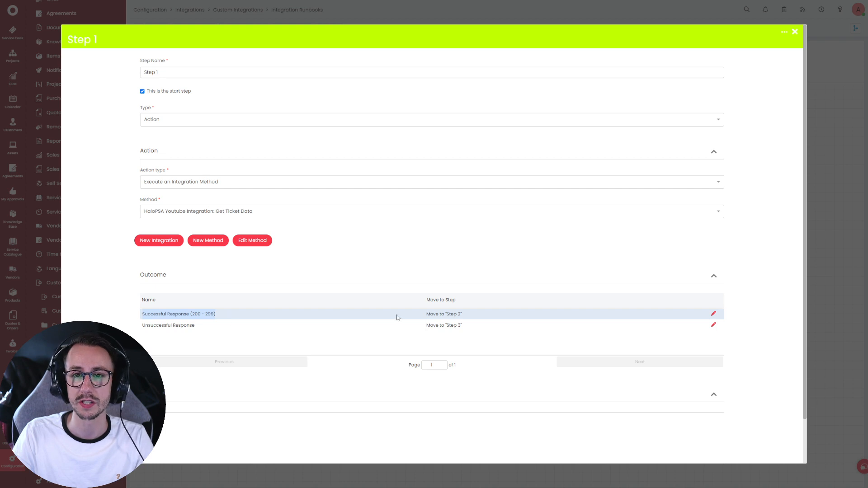
left_click(794, 32)
- Make Step 2 an integration-method action running Update Client Record
left_click(311, 134)
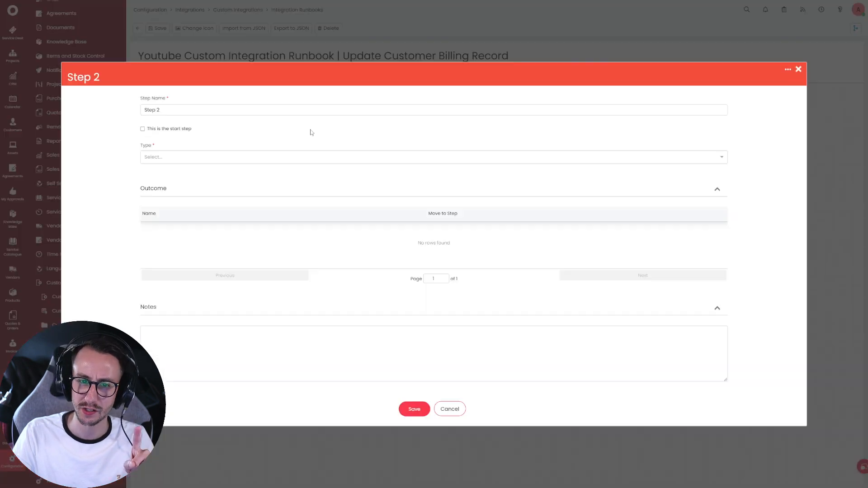
left_click(225, 160)
left_click(203, 180)
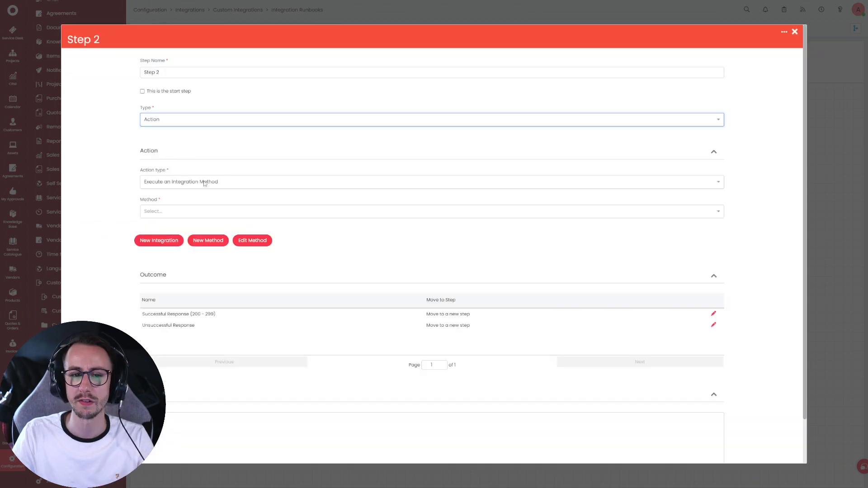
left_click(189, 213)
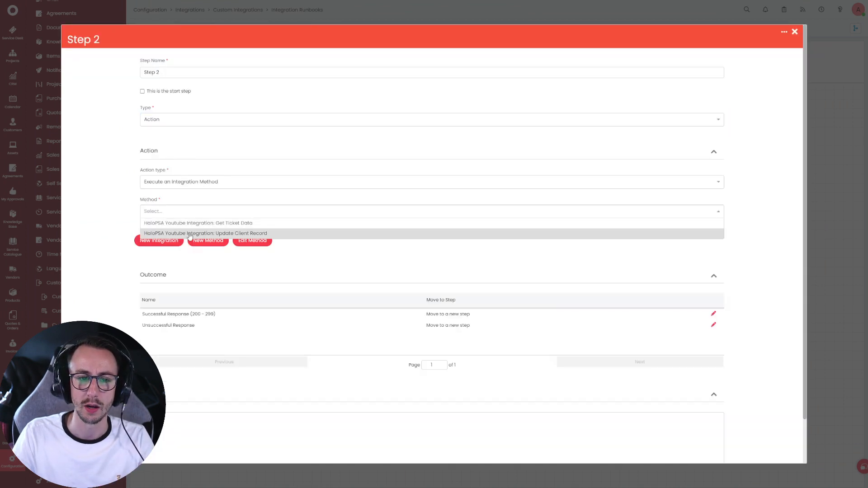
left_click(189, 234)
scroll(474, 384, "down", 2)
left_click(411, 446)
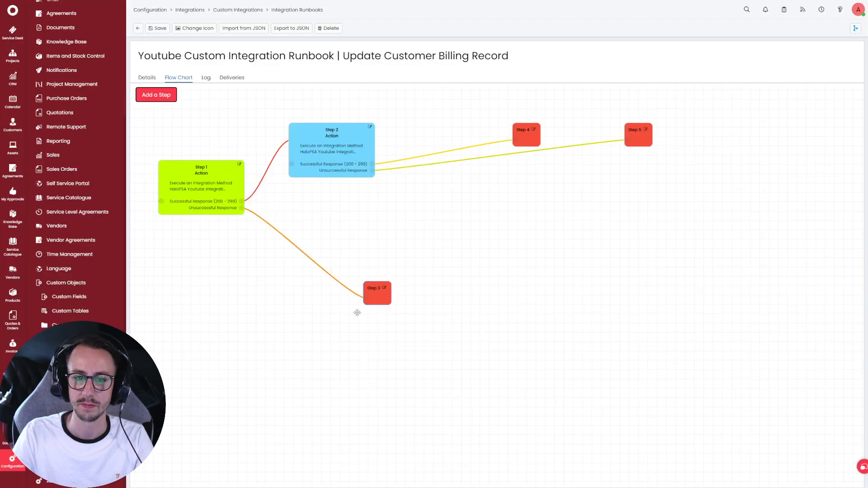
- Rearrange Steps 3 and 5 under Step 2 and confirm Step 2's outcomes go to Steps 4 and 5
left_click_drag(386, 284, 295, 307)
left_click_drag(639, 144, 365, 263)
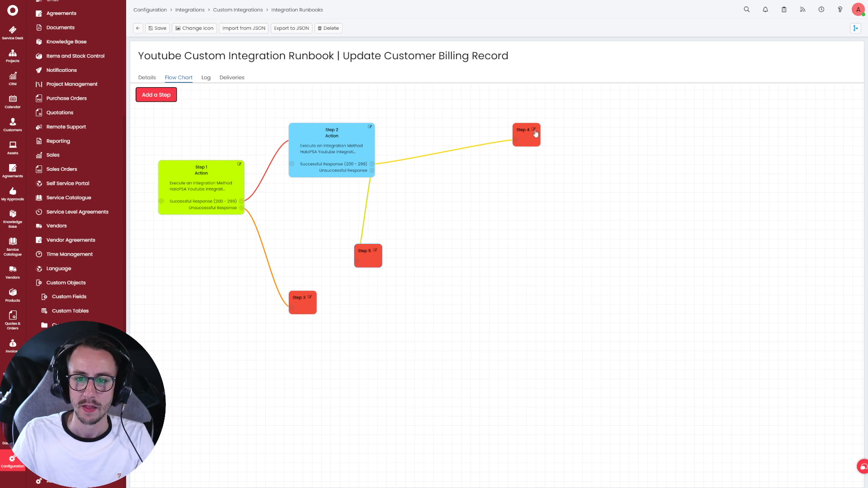
left_click(370, 127)
left_click_drag(135, 317, 472, 328)
left_click(796, 33)
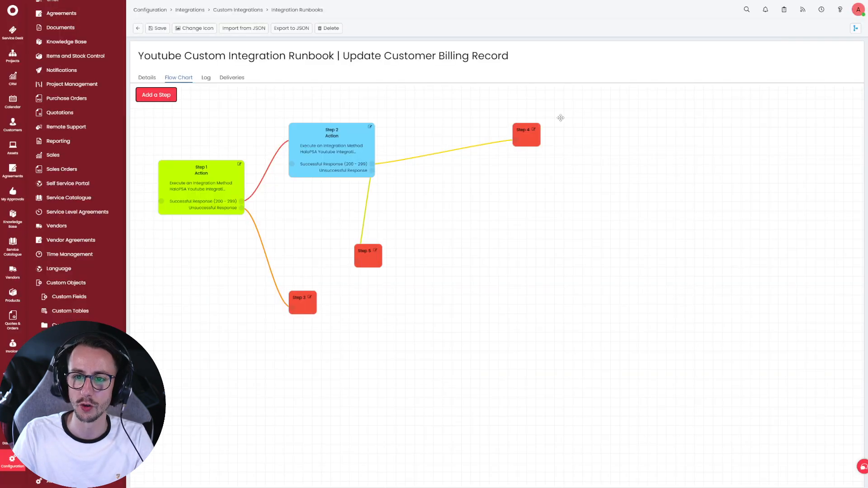
left_click(534, 130)
left_click(188, 160)
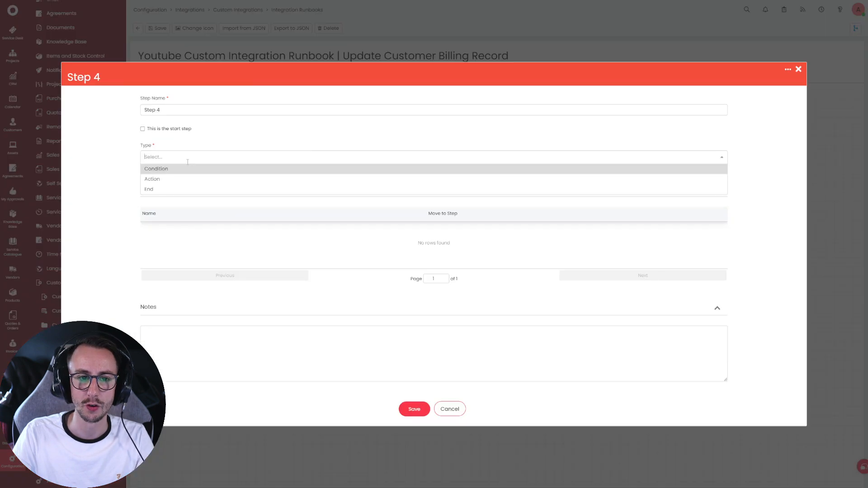
- Make Step 4 an End step with a Success result, then recheck Step 2's outcomes
left_click(185, 189)
left_click(199, 189)
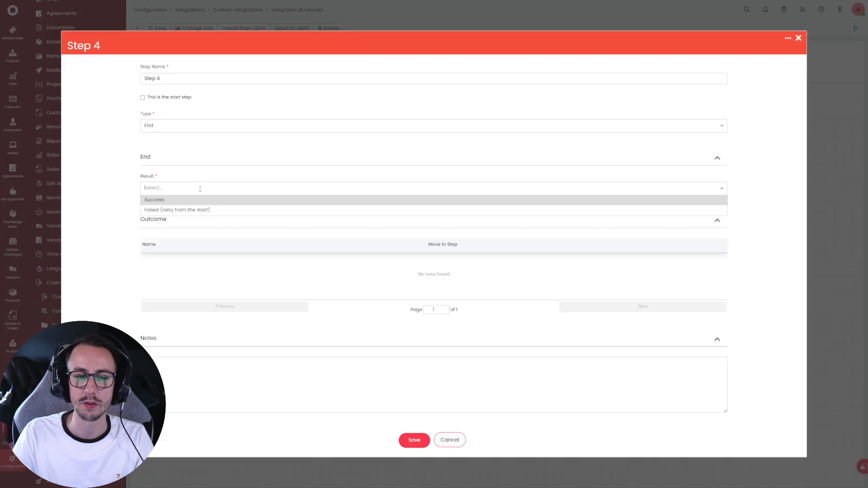
left_click(201, 199)
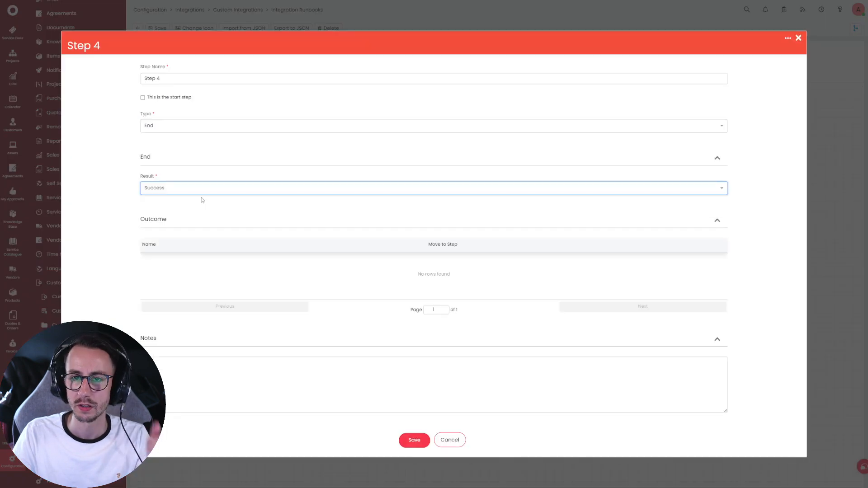
left_click(412, 439)
left_click(368, 132)
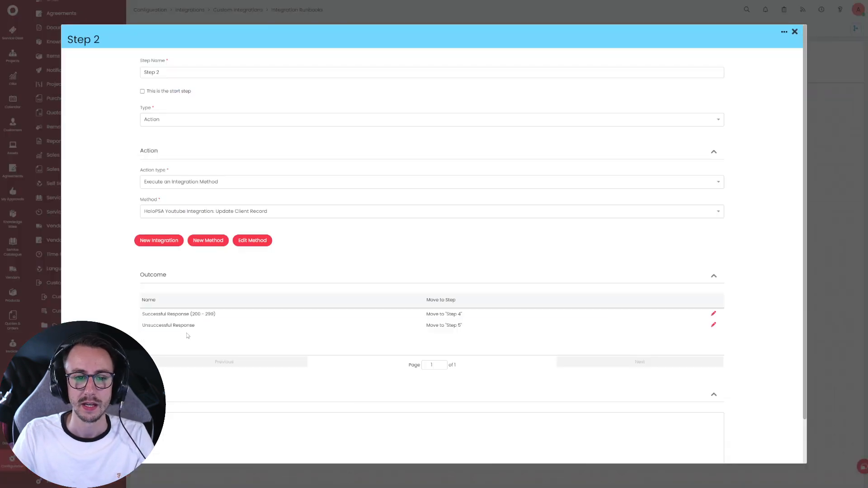
left_click_drag(142, 331, 360, 326)
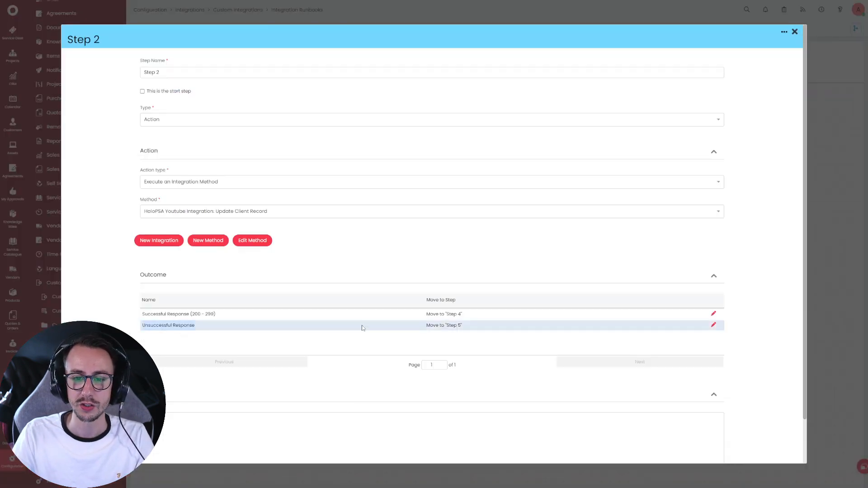
left_click(795, 31)
- Make Step 5 an End step that fails and retries from the start
left_click(375, 250)
left_click(199, 156)
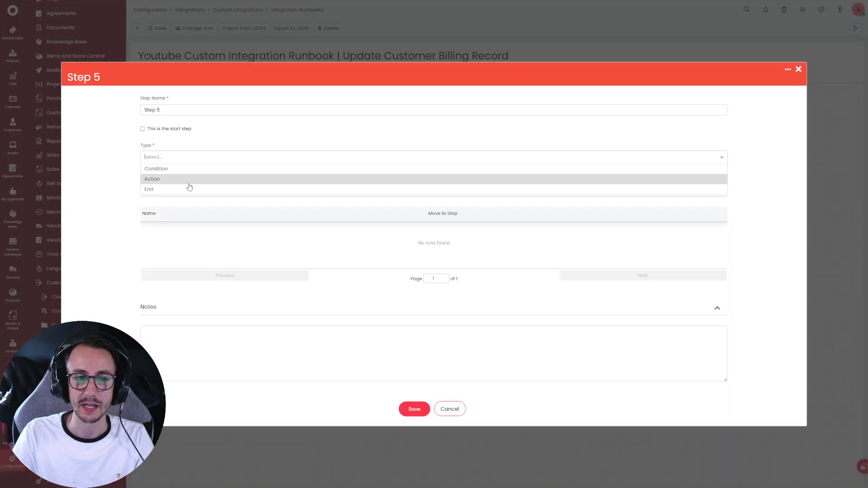
left_click(189, 177)
left_click(188, 190)
left_click(195, 210)
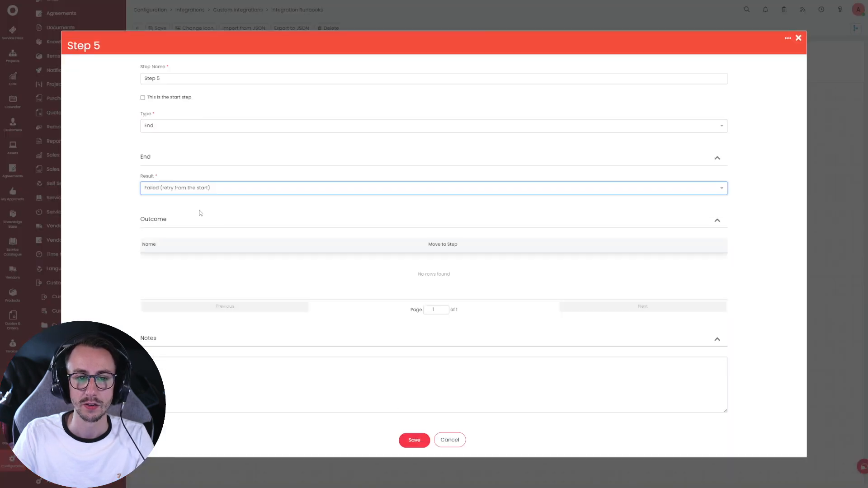
left_click(422, 442)
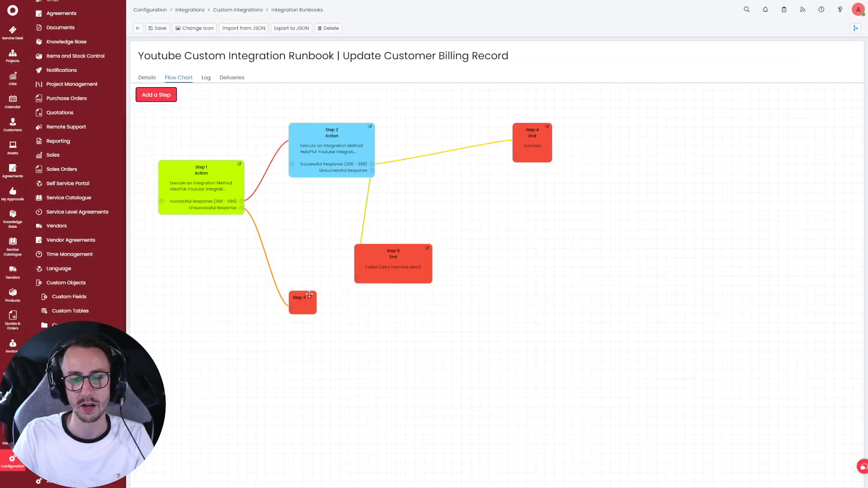
- Make Step 3 an End step that fails and retries from the start
left_click(309, 298)
left_click(229, 162)
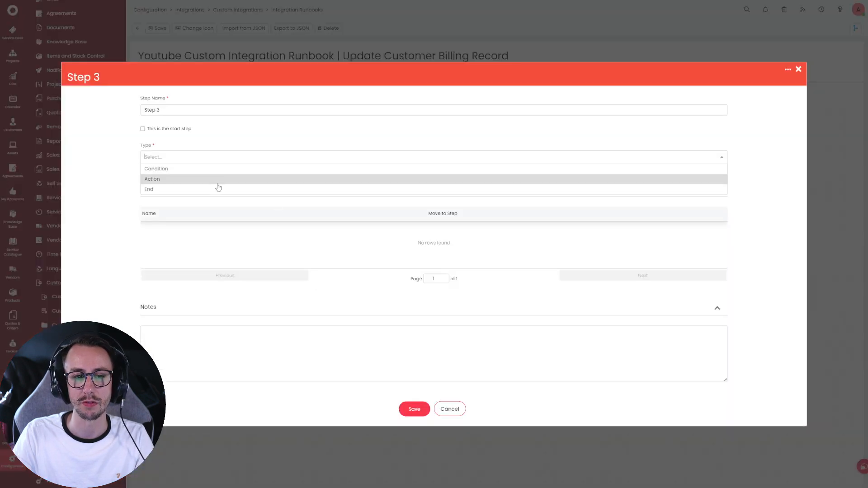
left_click(217, 187)
left_click(232, 192)
left_click(227, 209)
left_click(411, 446)
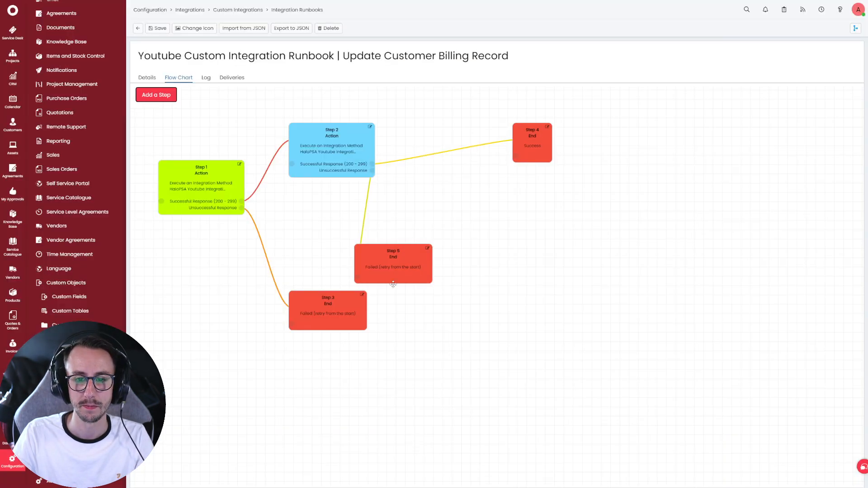
- Rearrange Steps 5, 4 and 3 on the canvas and save the runbook
left_click_drag(396, 262, 479, 226)
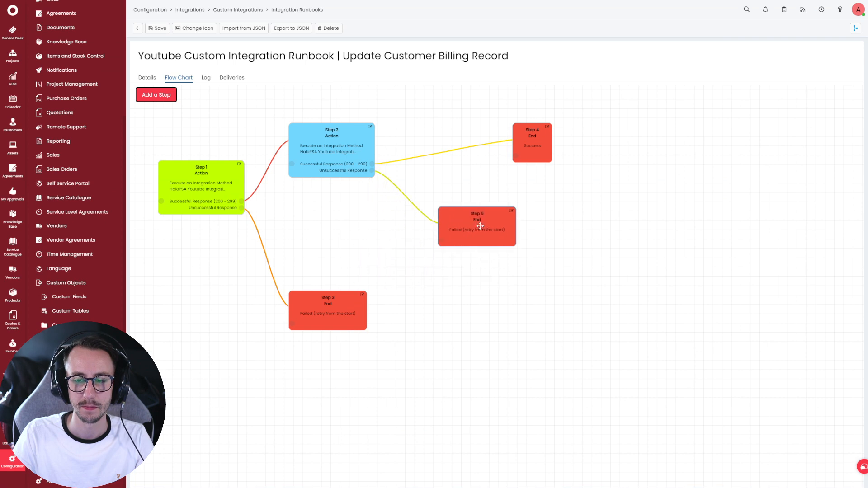
left_click_drag(546, 132, 480, 123)
left_click_drag(326, 305, 308, 296)
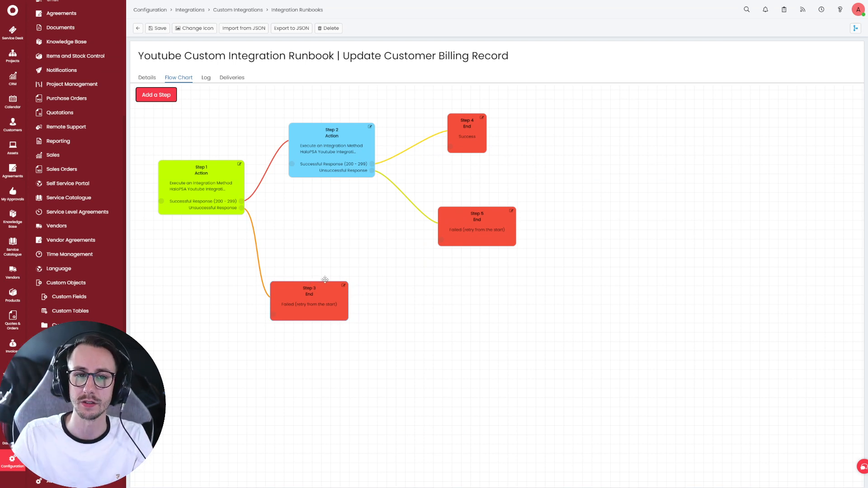
left_click(159, 29)
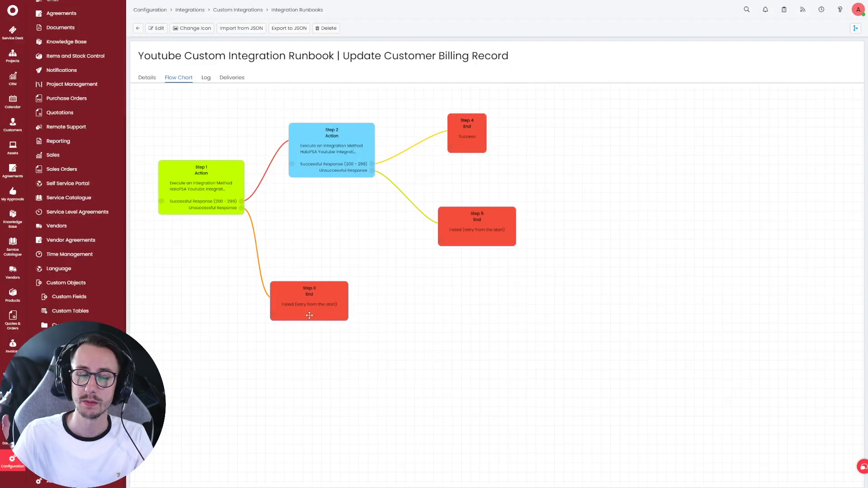
scroll(80, 113, "up", 5)
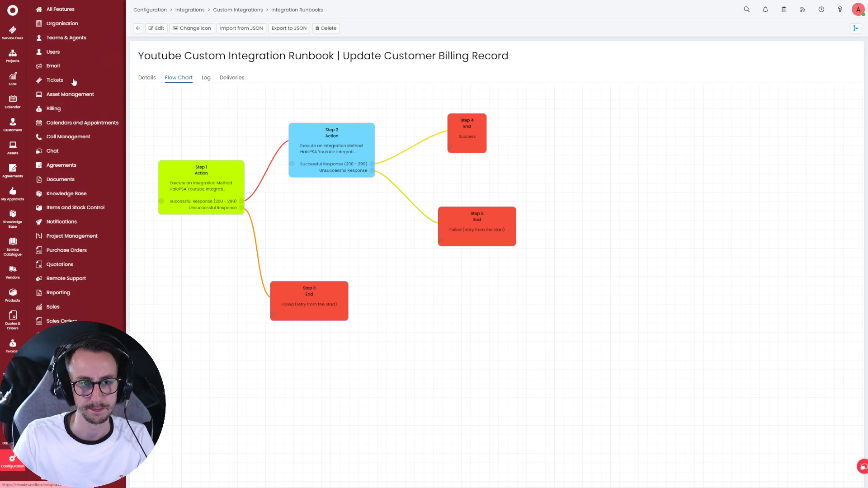
left_click(73, 80)
- Create a new ticket action named Test Runbook, with the same button name and list sequence 1
left_click(61, 137)
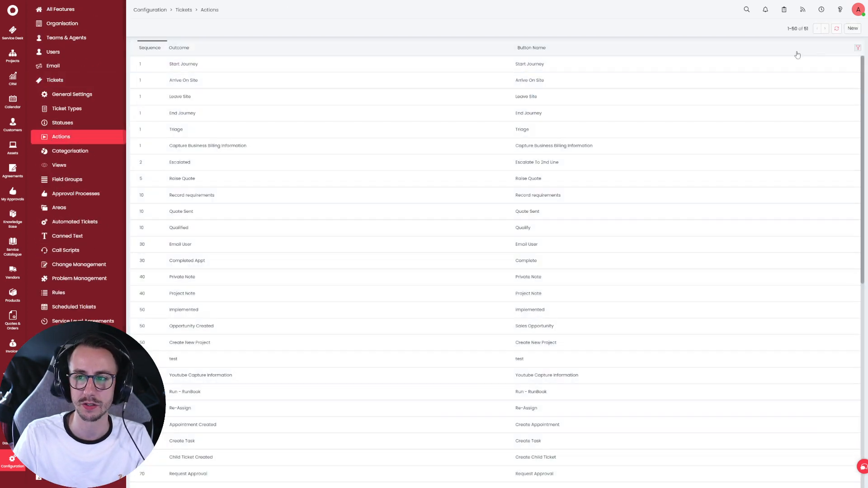
left_click(853, 28)
type("Test Runbook")
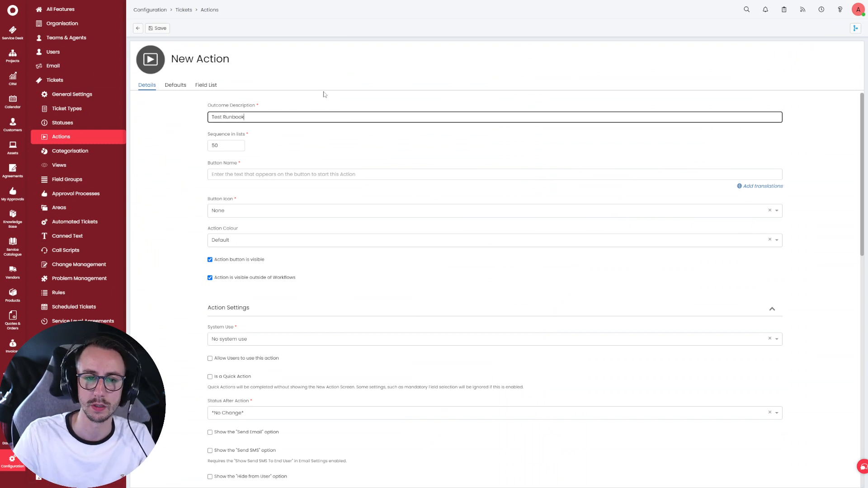
key("ctrl+a")
key("ctrl+c")
key("Tab")
key("Tab")
key("ctrl+v")
double_click(228, 145)
type("1")
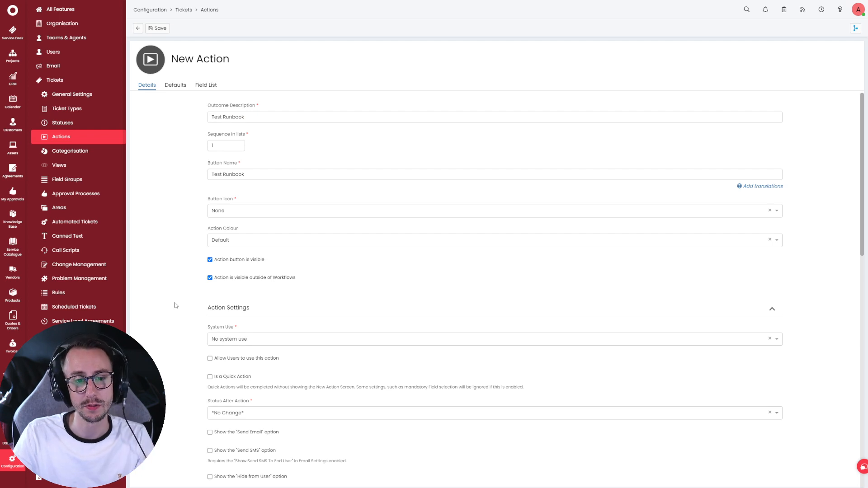
- Set System Use to queue the Update Customer Billing Record runbook, save, then open MSP Opportunity Workflow
scroll(208, 299, "down", 2)
left_click(264, 249)
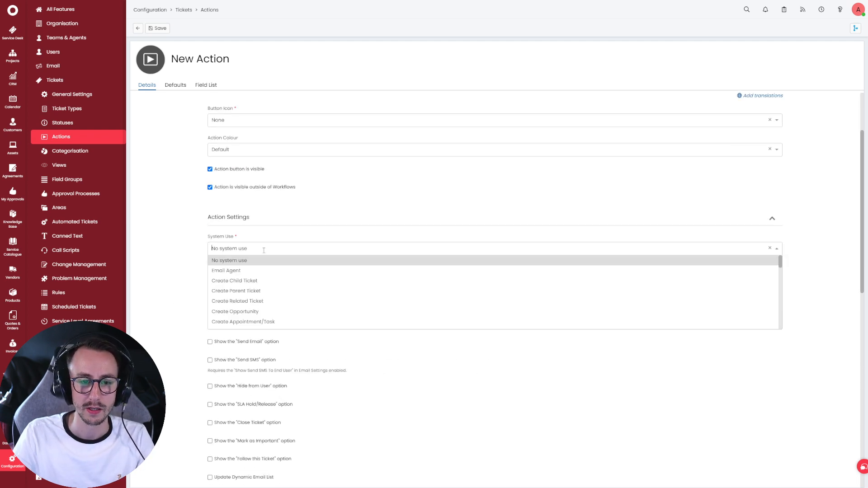
type("run")
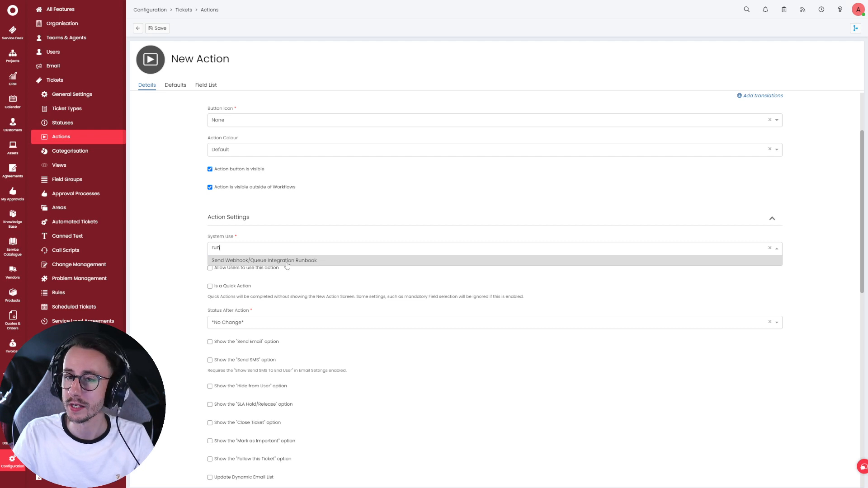
left_click(287, 261)
left_click(257, 280)
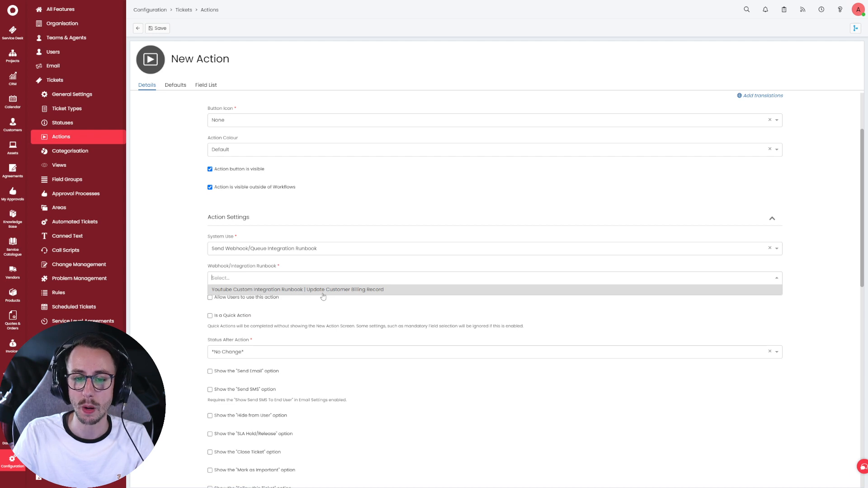
left_click(244, 292)
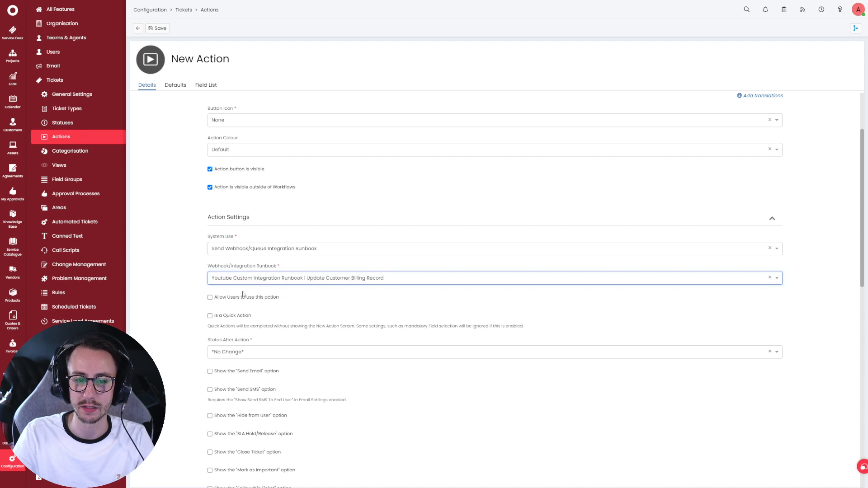
triple_click(286, 270)
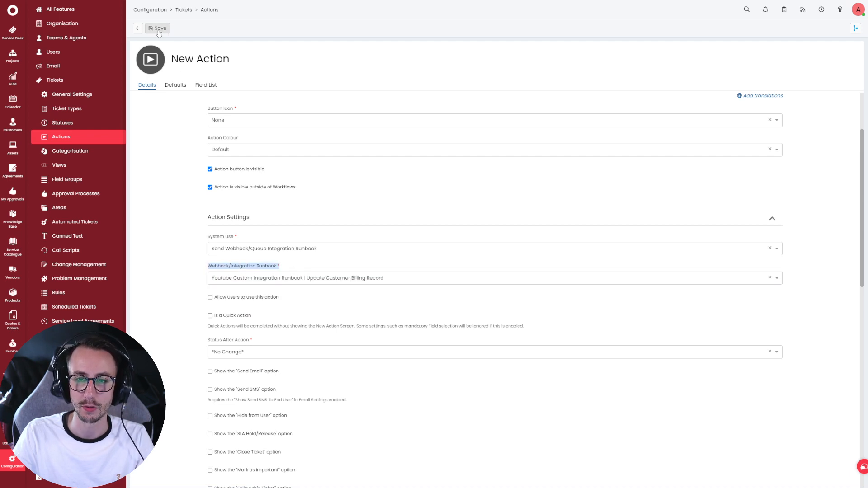
left_click(159, 29)
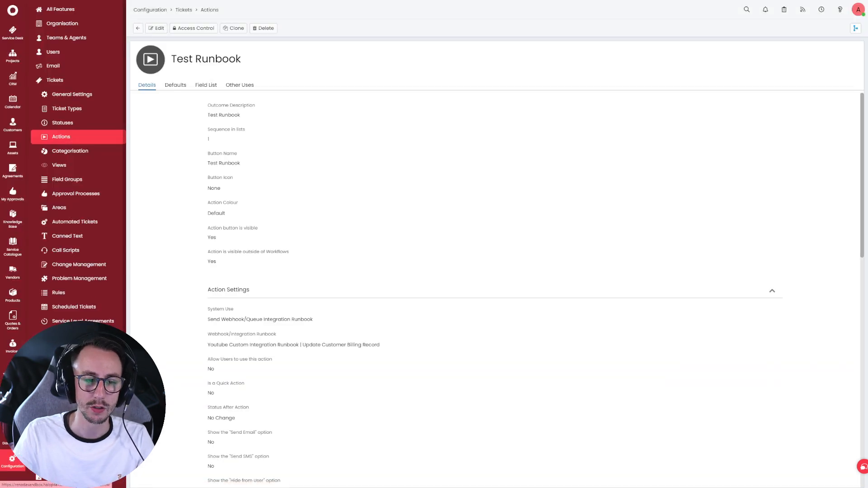
left_click(68, 349)
left_click(194, 133)
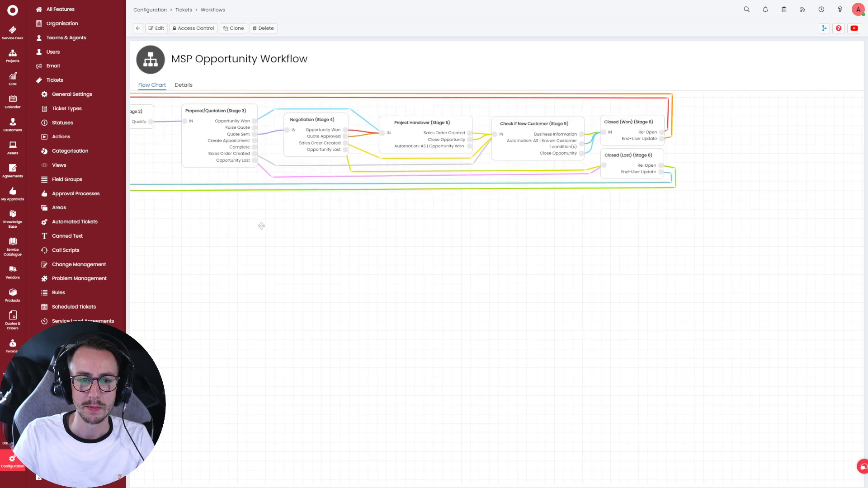
- Add Test Runbook to the workflow's agent actions allowed at any step, save, then go to CRM
left_click(188, 90)
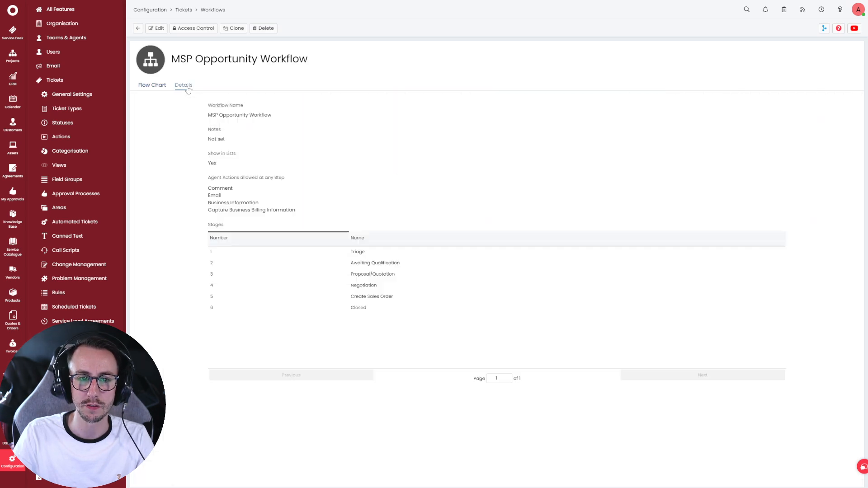
left_click(157, 28)
left_click(434, 207)
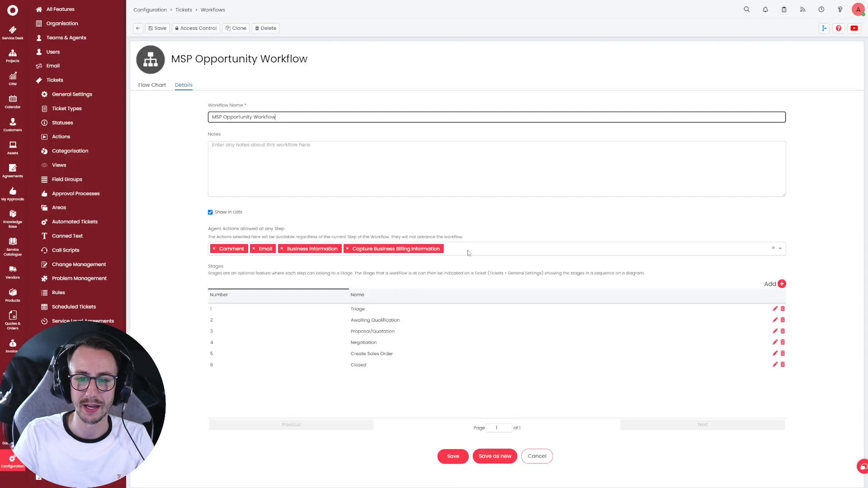
left_click(477, 249)
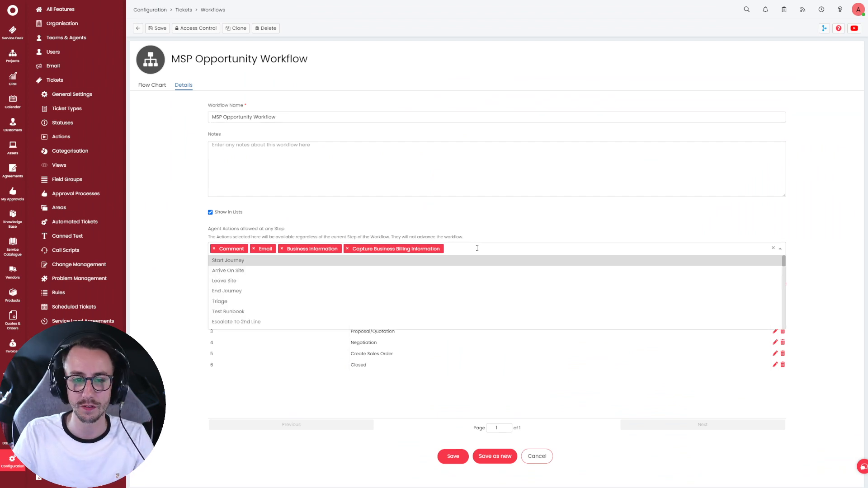
type("test")
left_click(424, 263)
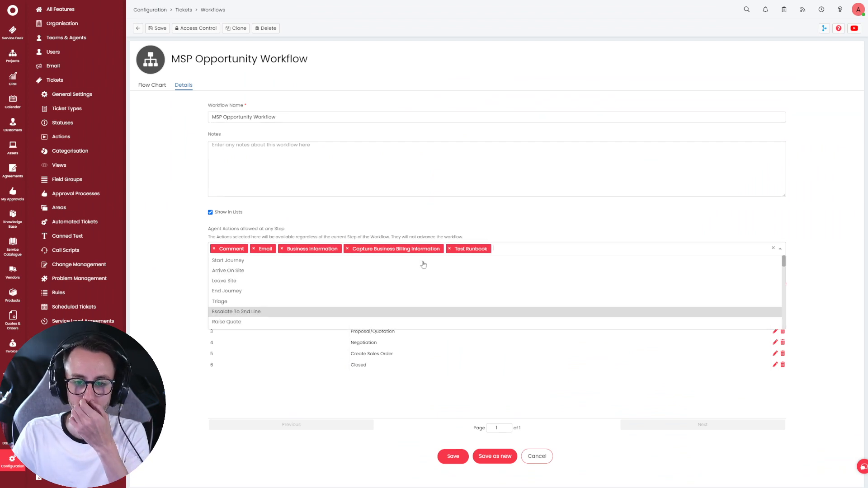
left_click(455, 454)
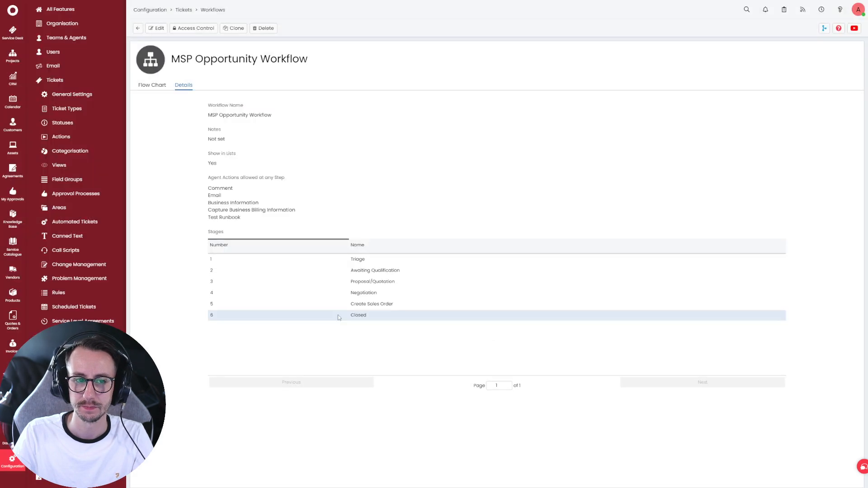
left_click(12, 78)
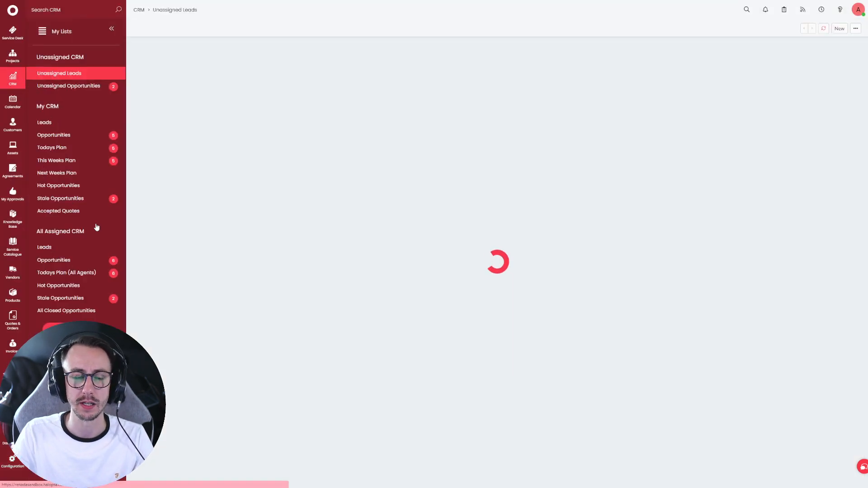
- Open the Renada opportunity and review its Accounts billing fields in Sales Info
left_click(109, 86)
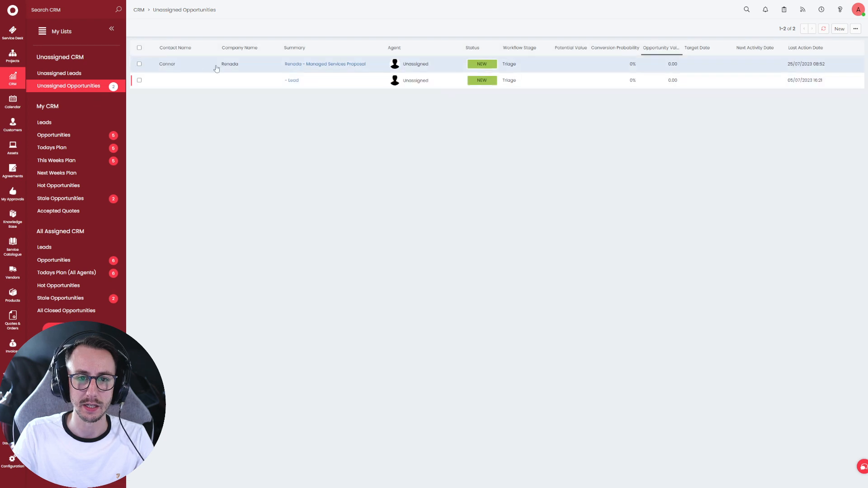
left_click(218, 66)
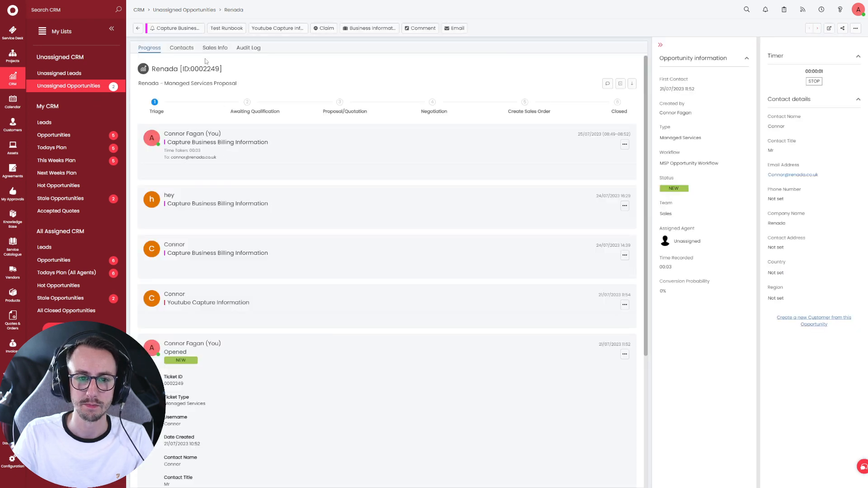
left_click(209, 48)
left_click(248, 48)
left_click(182, 48)
left_click(214, 48)
scroll(256, 320, "down", 4)
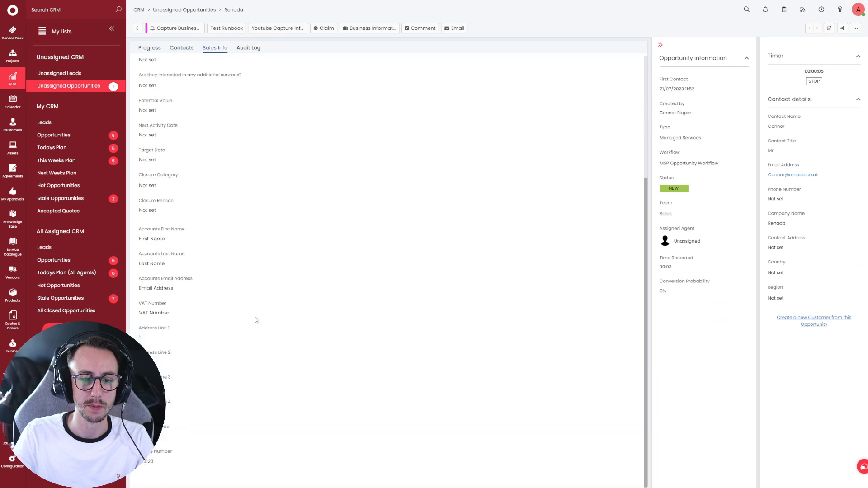
left_click_drag(135, 229, 161, 229)
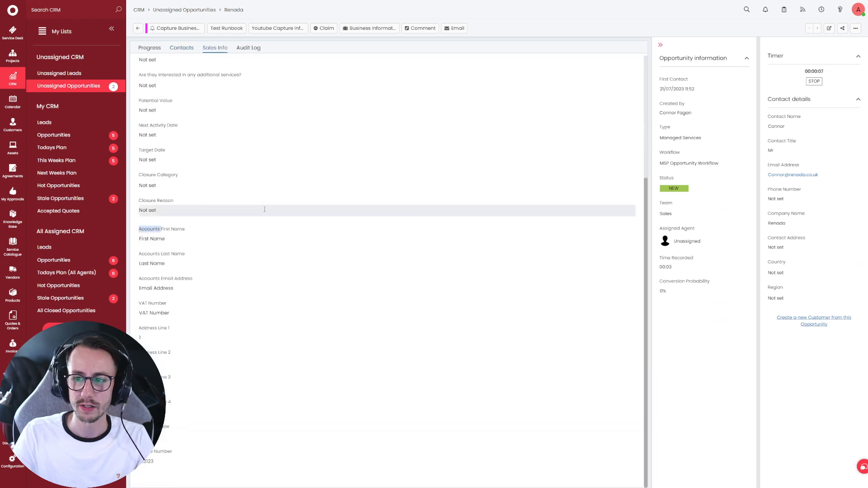
- Create a customer from the opportunity with Top Level Areas, named Renada Youtube Customer
left_click(820, 324)
left_click(125, 141)
left_click(123, 148)
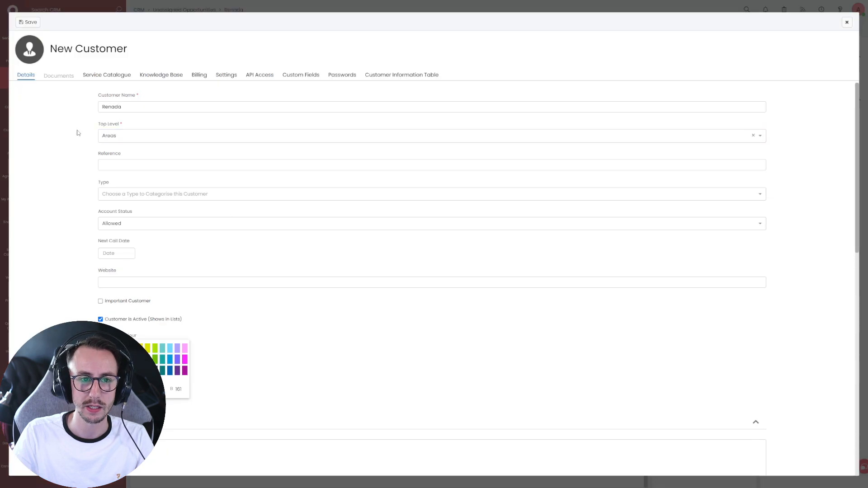
left_click(176, 108)
type("Yo")
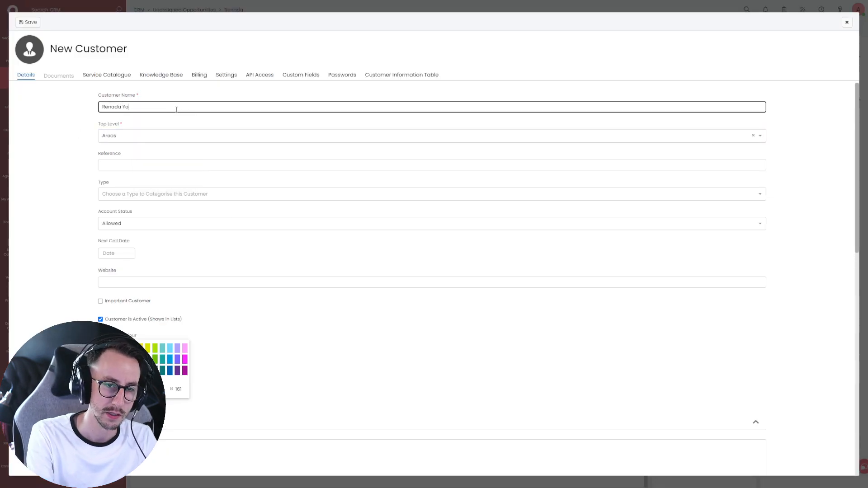
type("utube Customer")
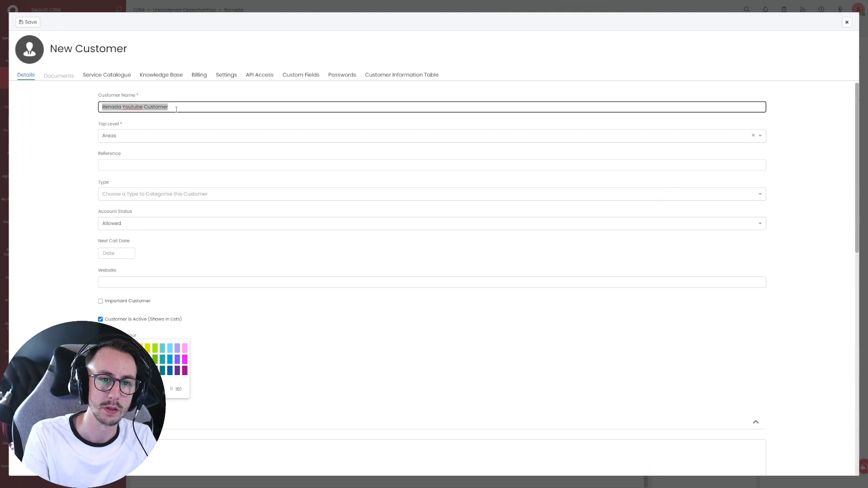
left_click(30, 22)
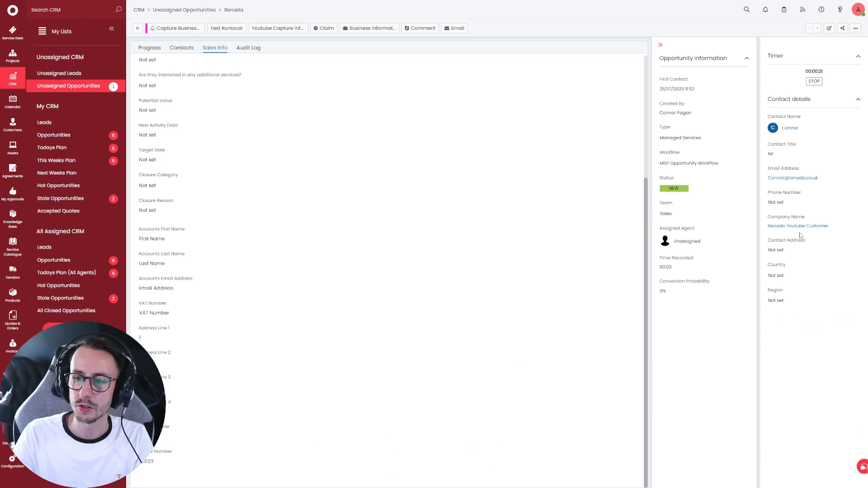
- Check the new customer's Billing tab shows empty accounts fields, then return to the opportunity
left_click(800, 228)
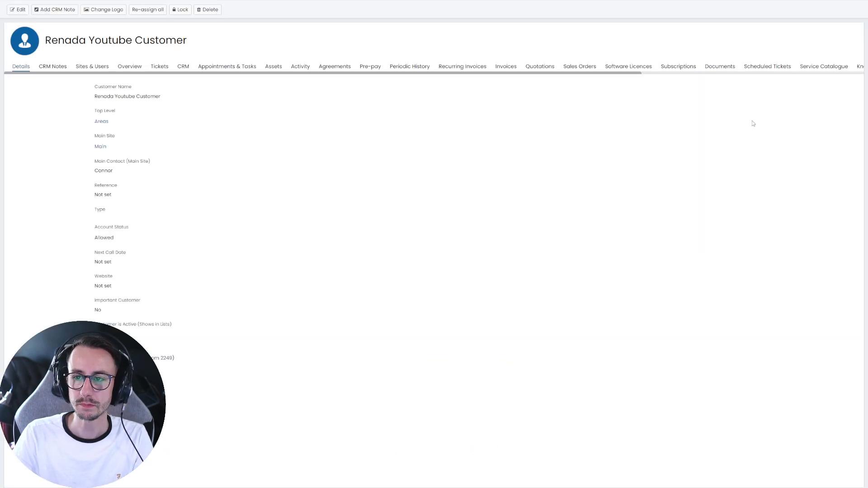
scroll(757, 75, "right", 5)
left_click(617, 67)
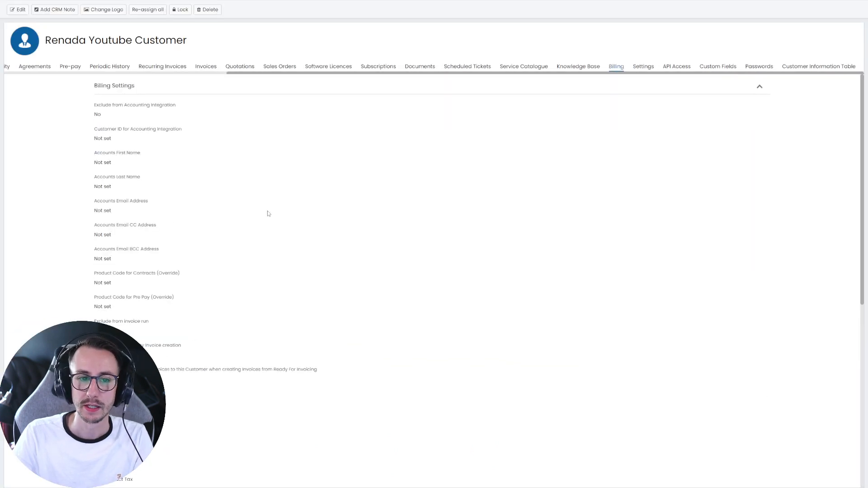
left_click_drag(90, 178, 178, 236)
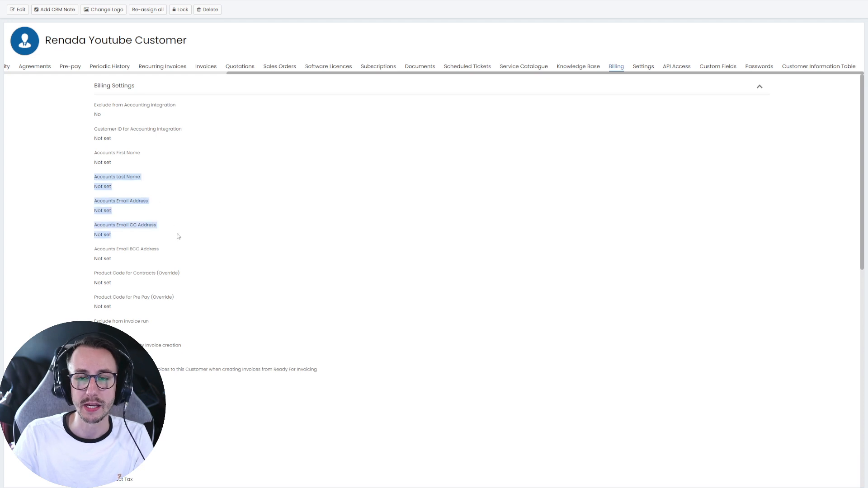
mouse_move(405, 7)
left_click(525, 28)
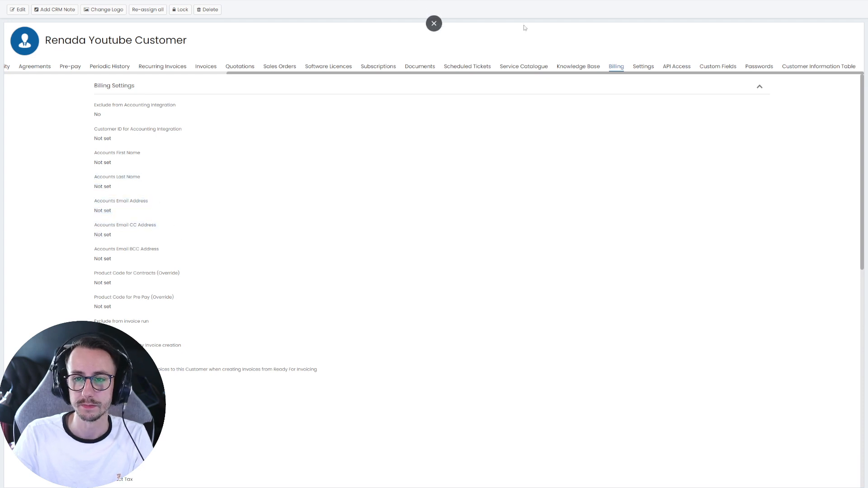
left_click(430, 26)
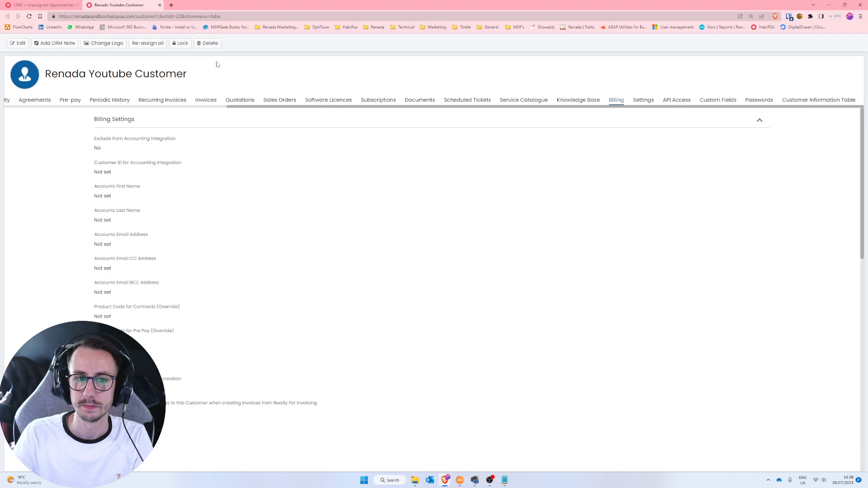
left_click(41, 5)
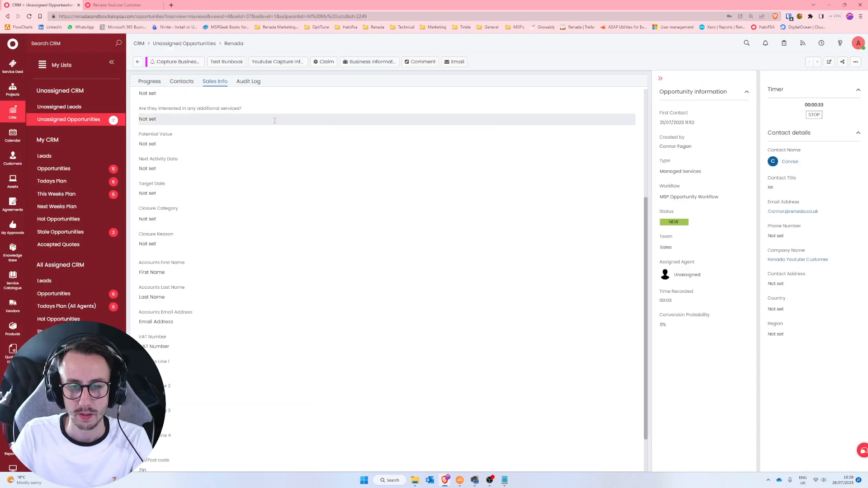
- Look over the progress timeline and discard the business billing capture form
key("F11")
left_click(151, 47)
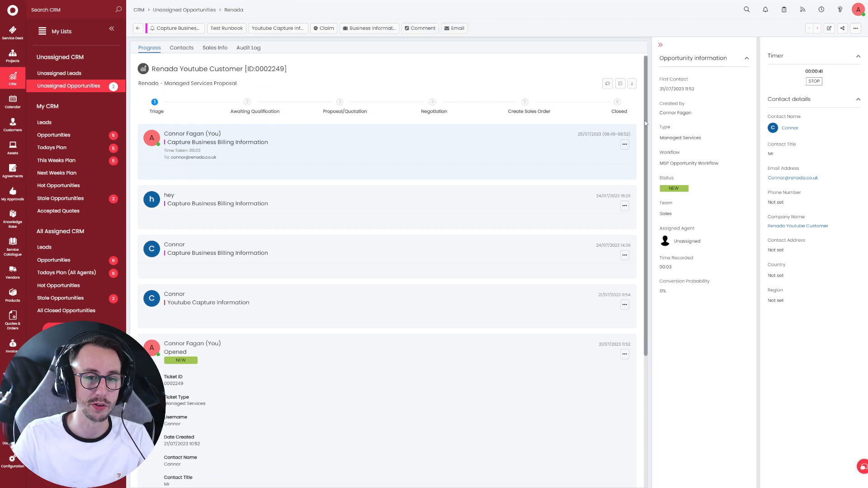
left_click(170, 29)
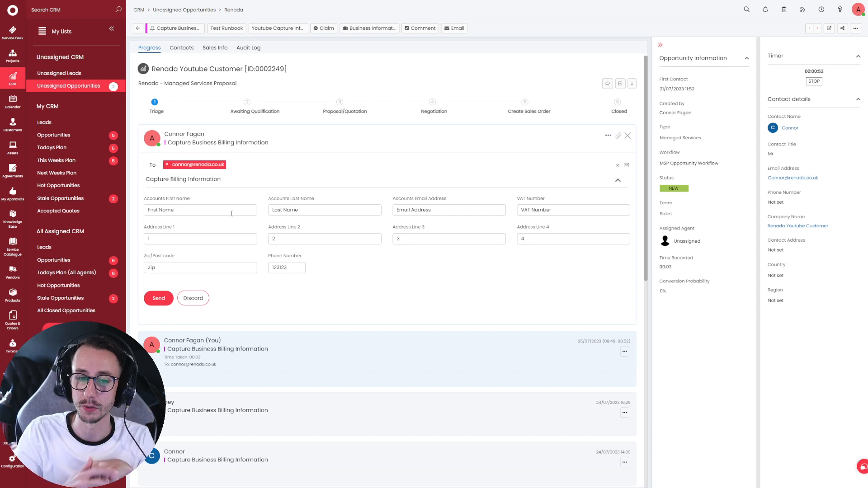
left_click(202, 299)
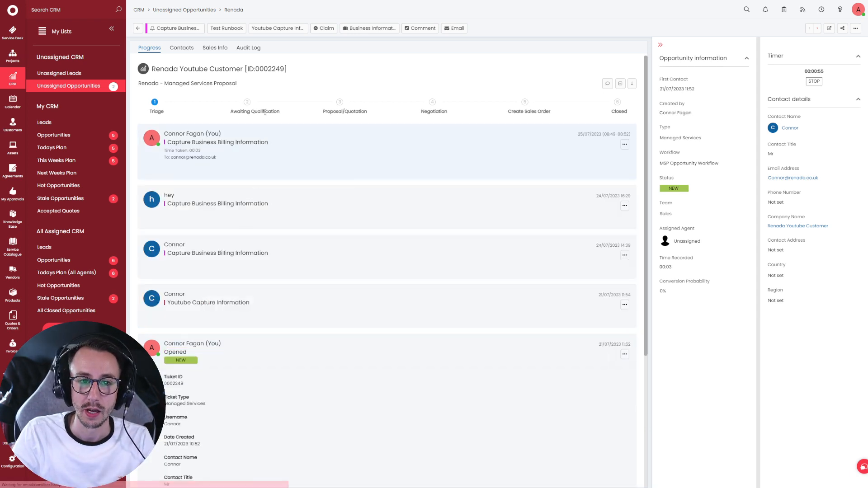
left_click(219, 50)
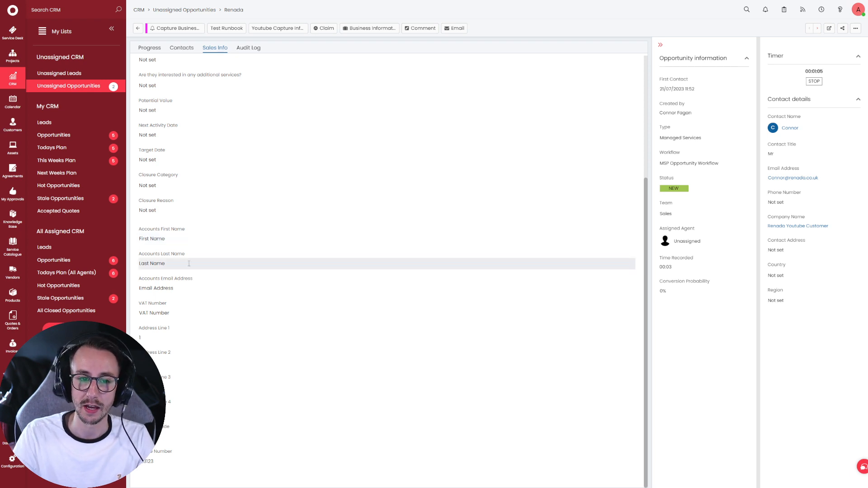
left_click(194, 288)
key("ctrl+a")
type("EmailAddress@")
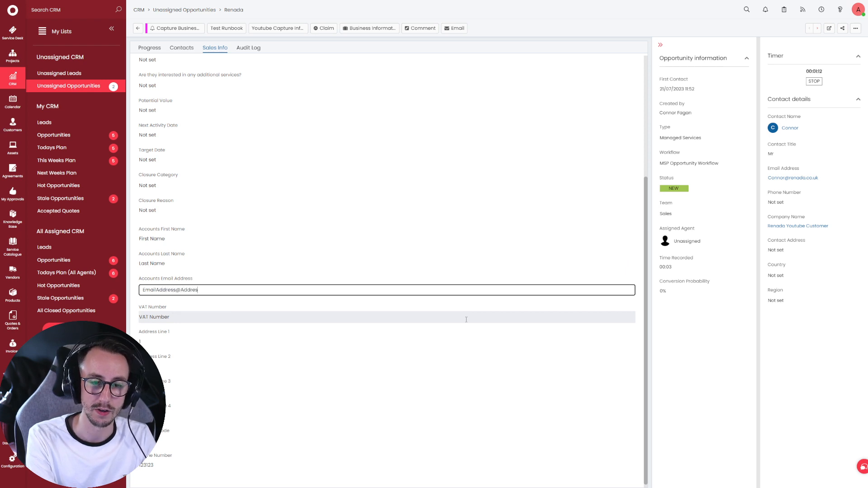
left_click(652, 295)
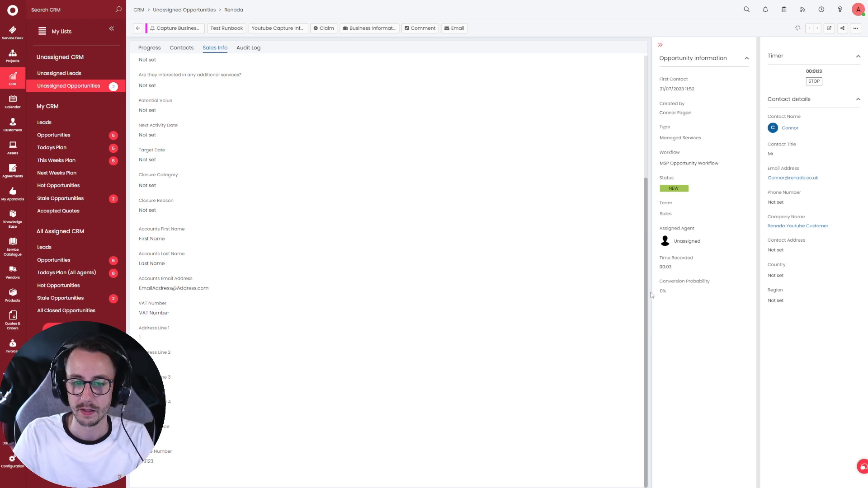
- Run and save the Test Runbook action on the opportunity from the Progress tab
left_click(162, 48)
left_click(227, 28)
left_click(165, 168)
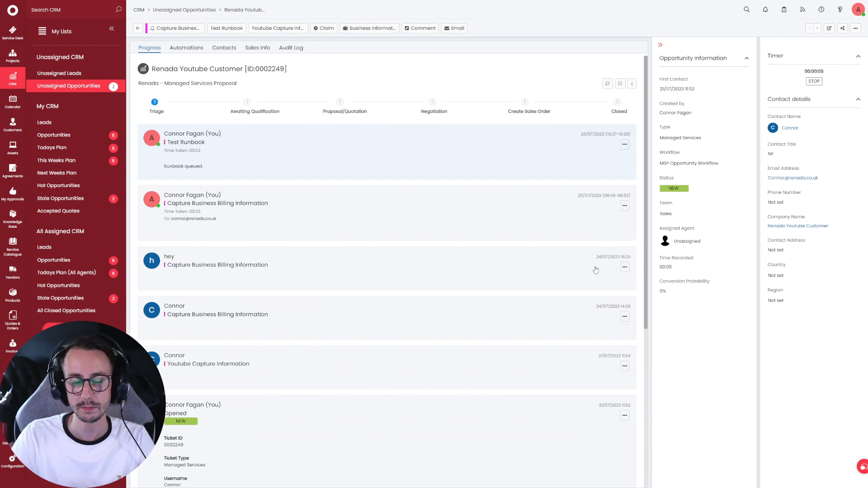
- Reload to see the 'Runbook queued' note, then open Configuration
key("F5")
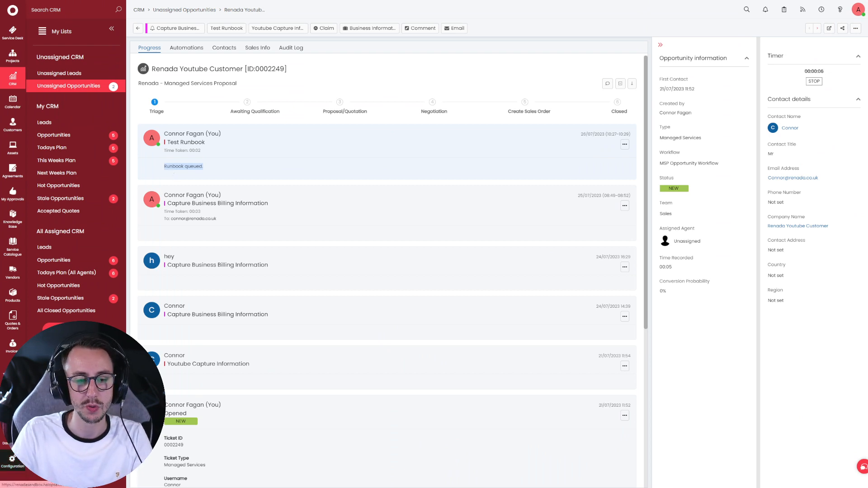
left_click(12, 461)
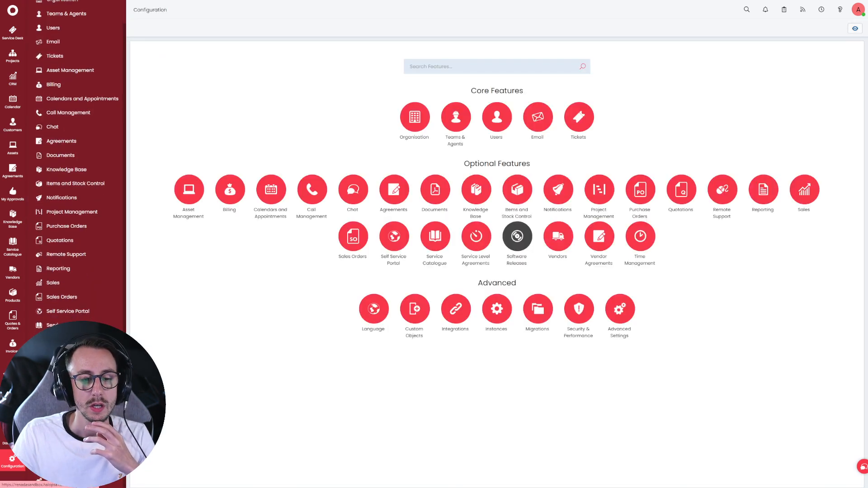
- Navigate through settings to the Update Customer Billing Record integration runbook
left_click(65, 410)
scroll(65, 411, "down", 2)
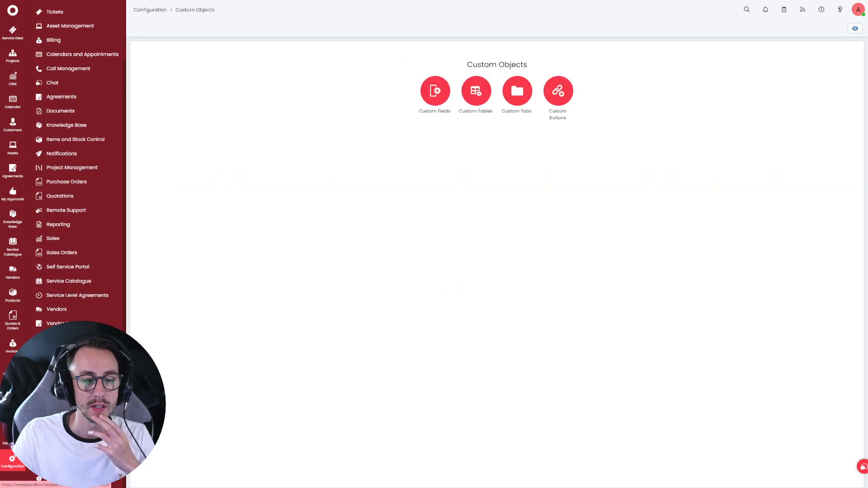
left_click(65, 410)
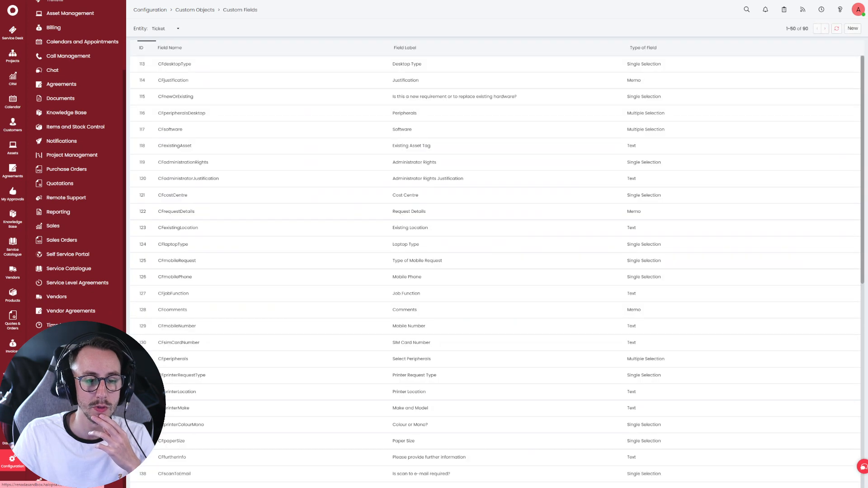
left_click(65, 438)
scroll(65, 434, "down", 2)
left_click(68, 425)
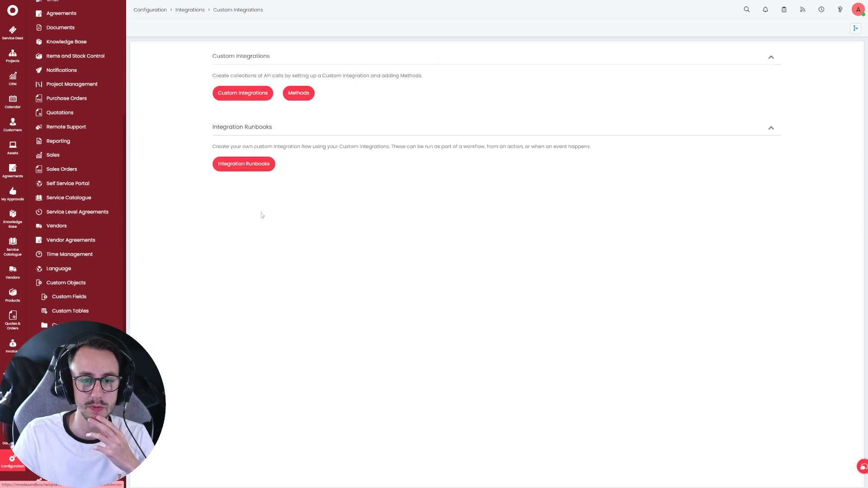
left_click(243, 165)
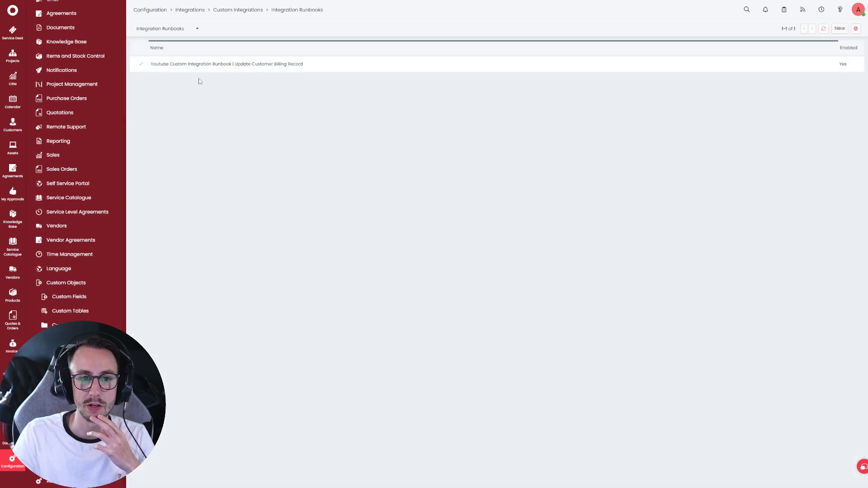
left_click(158, 69)
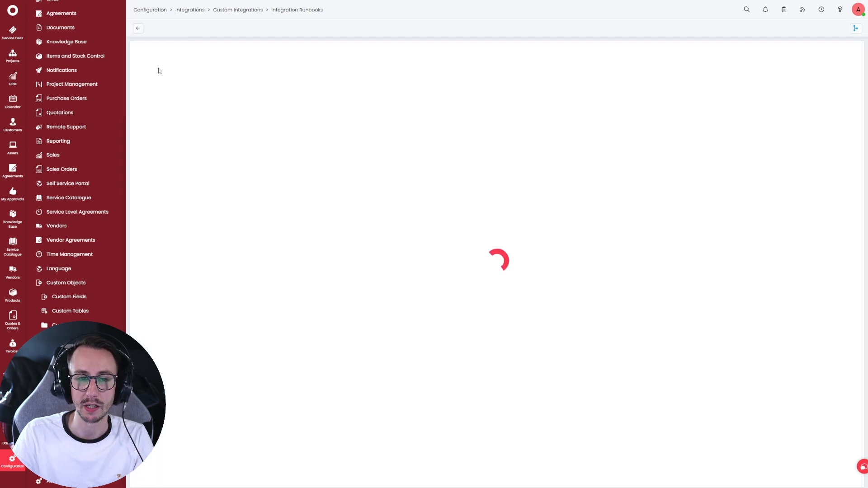
- Open the completed run from the runbook log and inspect the Get Ticket Data request and response
left_click(205, 78)
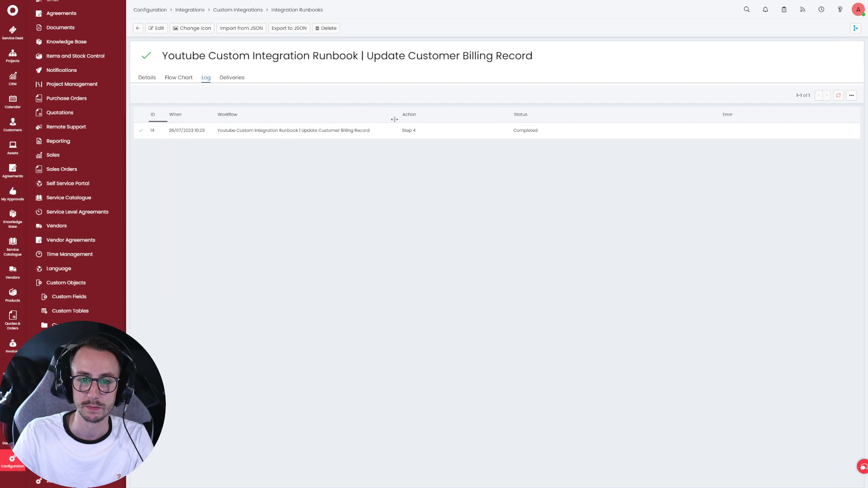
left_click(220, 135)
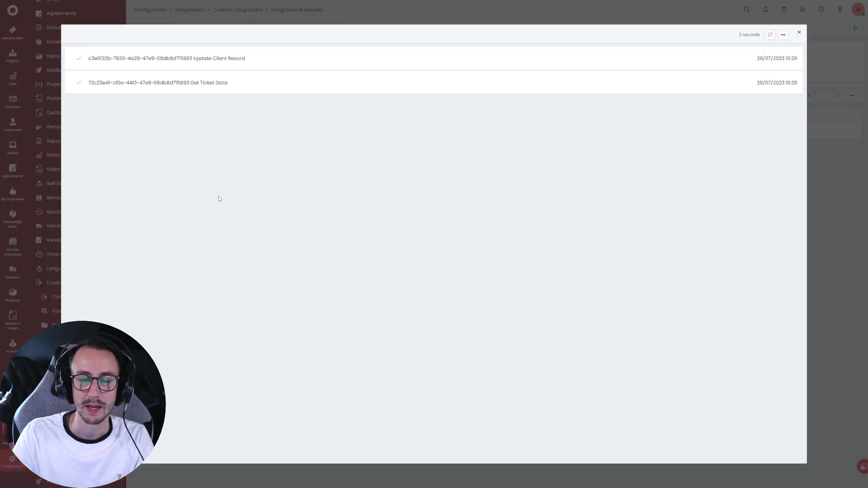
left_click(217, 82)
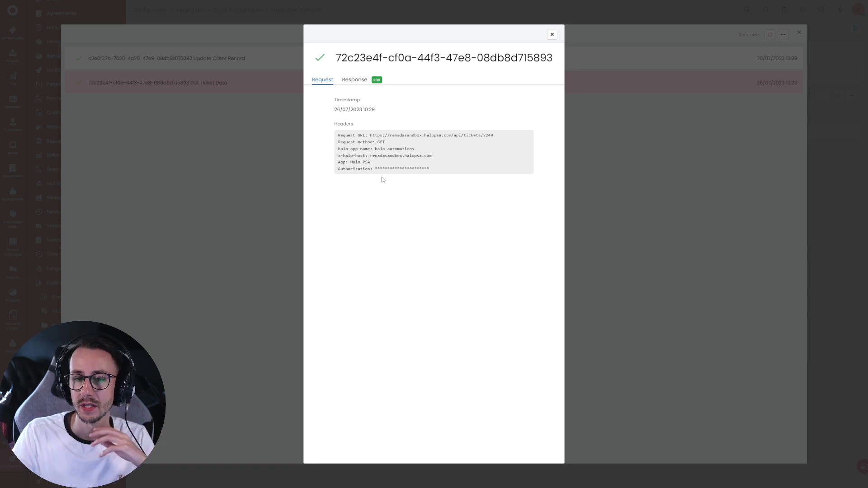
left_click(364, 82)
scroll(462, 322, "down", 15)
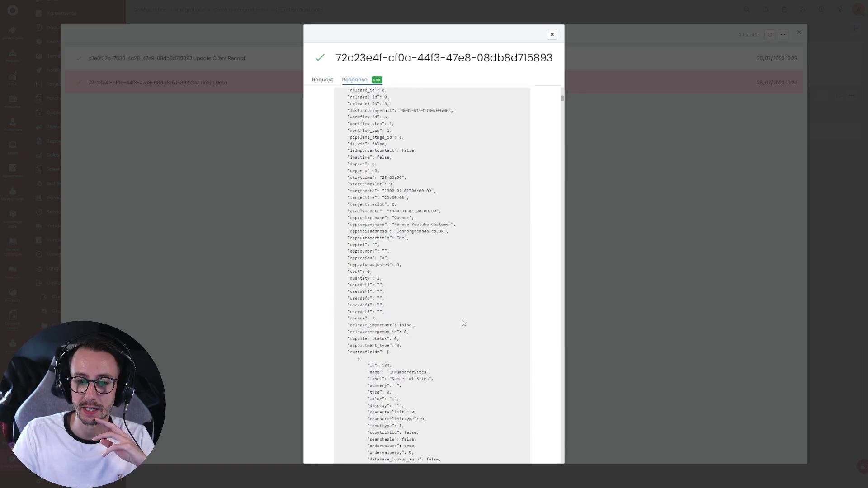
scroll(464, 323, "up", 5)
left_click_drag(563, 106, 563, 468)
left_click(322, 80)
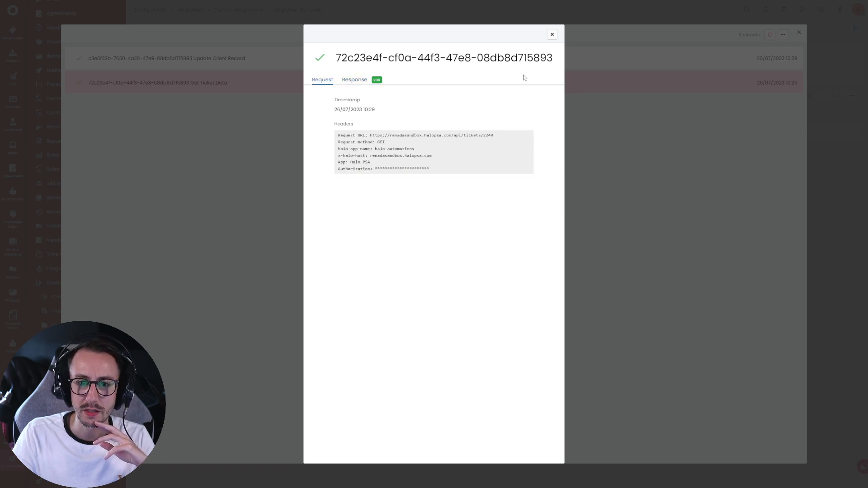
left_click(552, 34)
- Inspect the email and Last Name values in the Update Client Record payload
left_click(252, 66)
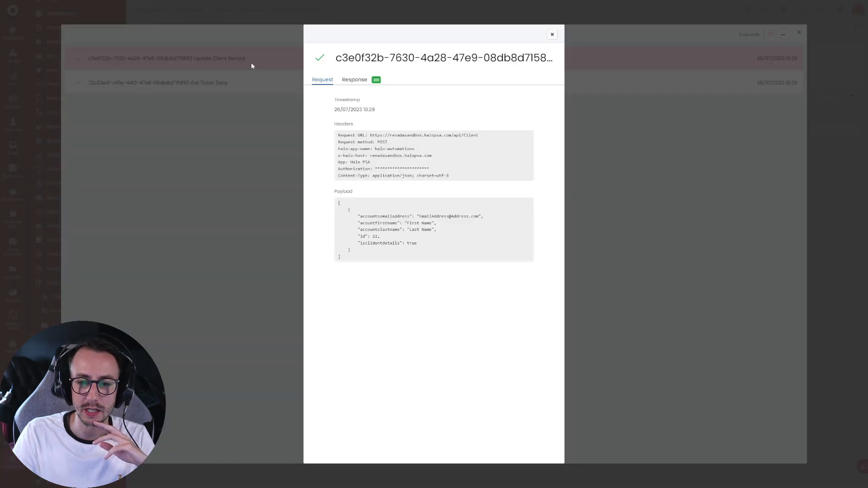
left_click_drag(423, 215, 490, 232)
left_click(490, 231)
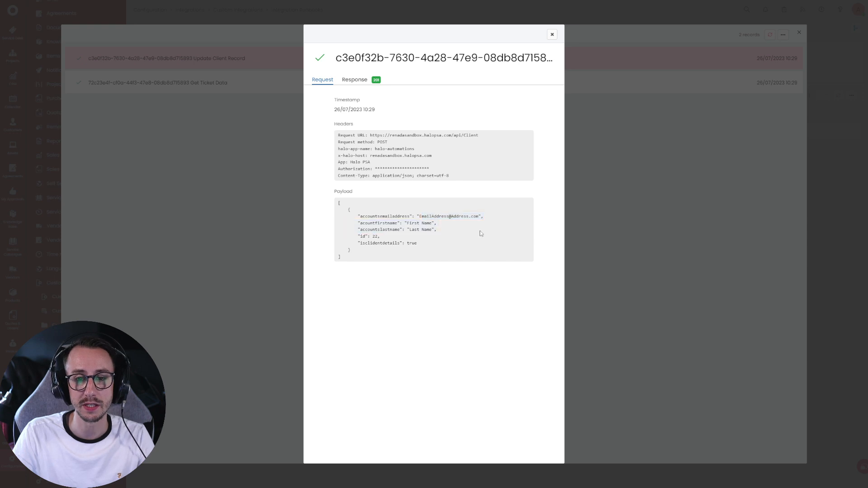
left_click_drag(417, 216, 475, 219)
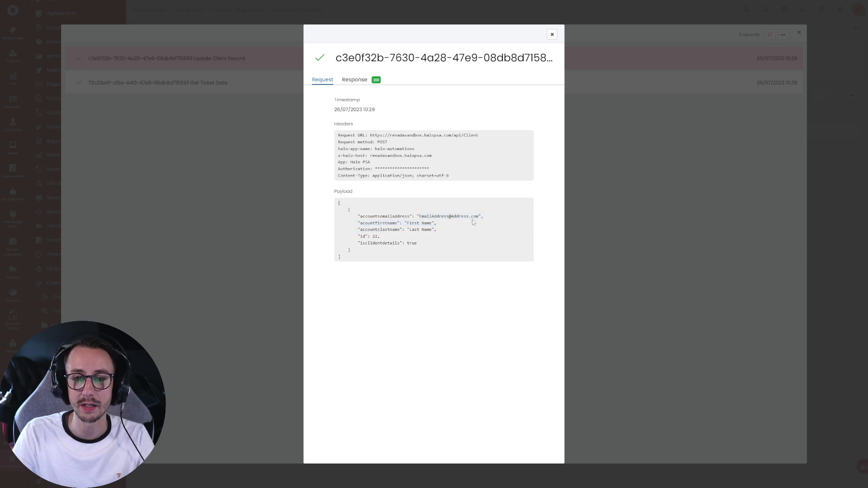
left_click_drag(409, 230, 432, 230)
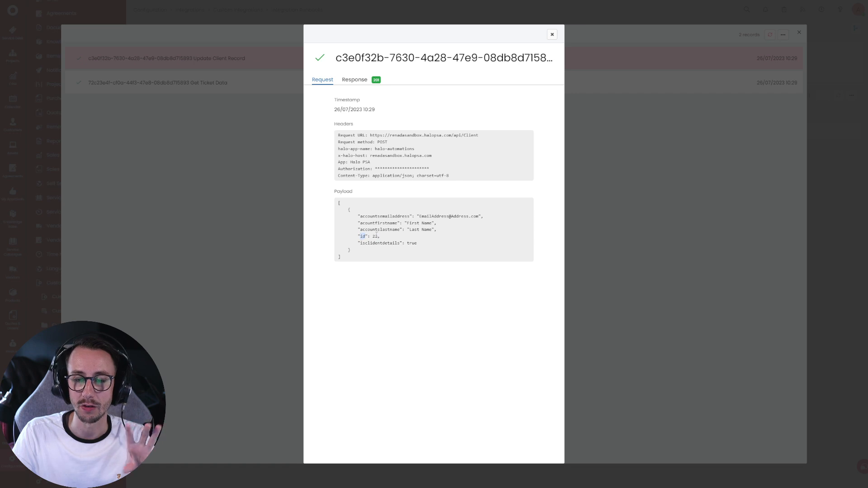
- Close the call details and run records, then go to the Customers list
left_click(552, 35)
left_click(789, 37)
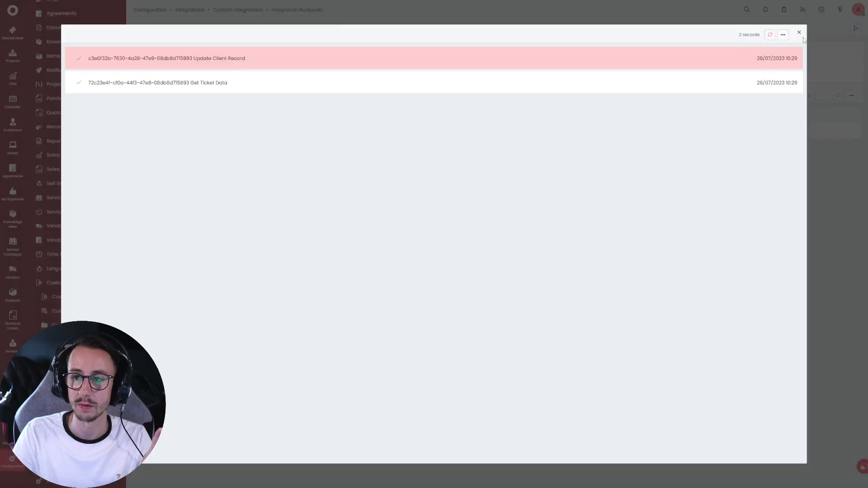
left_click(799, 32)
left_click(22, 131)
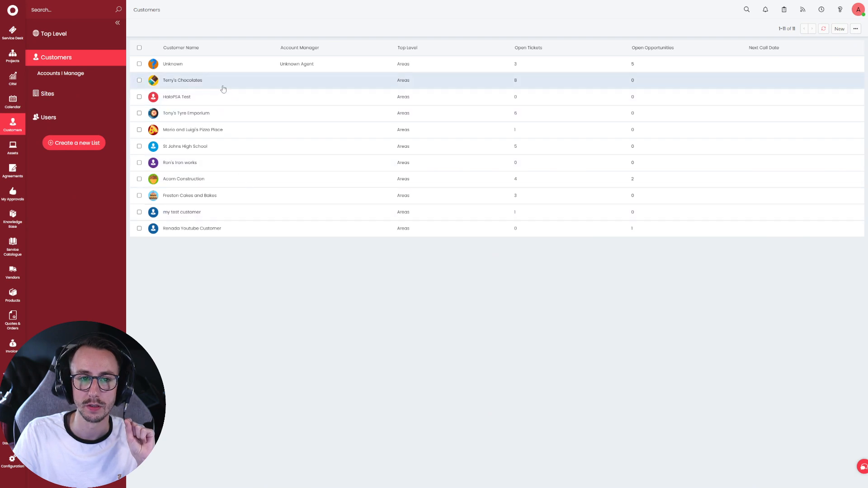
- Open Renada Youtube Customer's billing settings and check the accounts email and the empty Accounts First Name
left_click(249, 231)
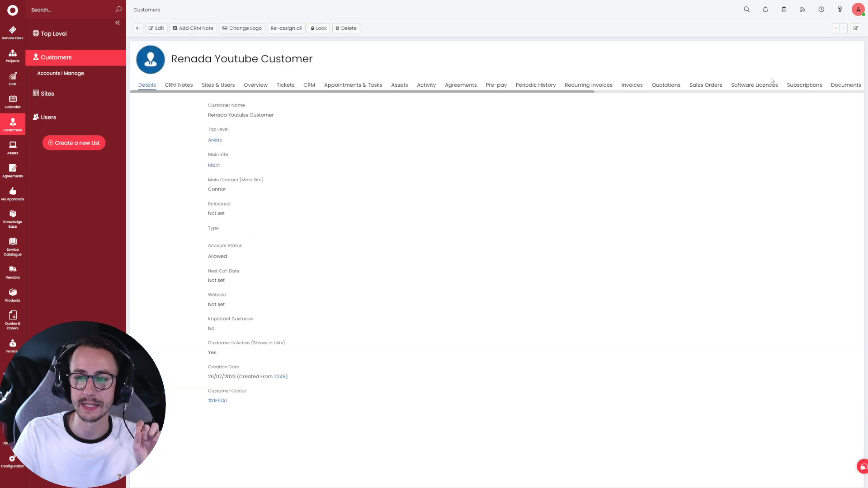
triple_click(762, 93)
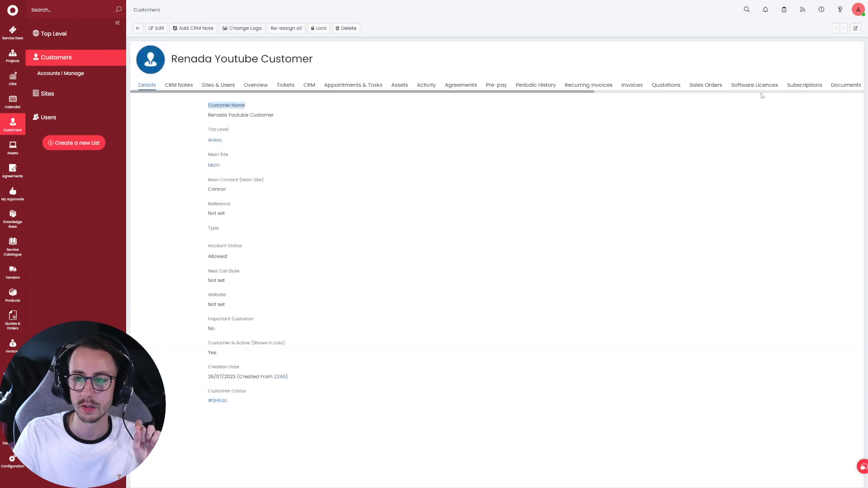
left_click(764, 93)
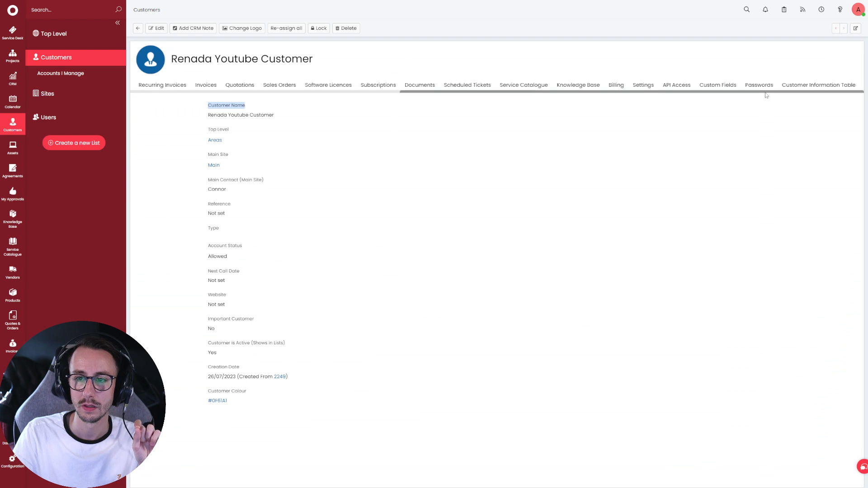
left_click(616, 85)
mouse_move(205, 229)
left_mouse_down()
mouse_move(295, 233)
mouse_move(203, 230)
left_mouse_up()
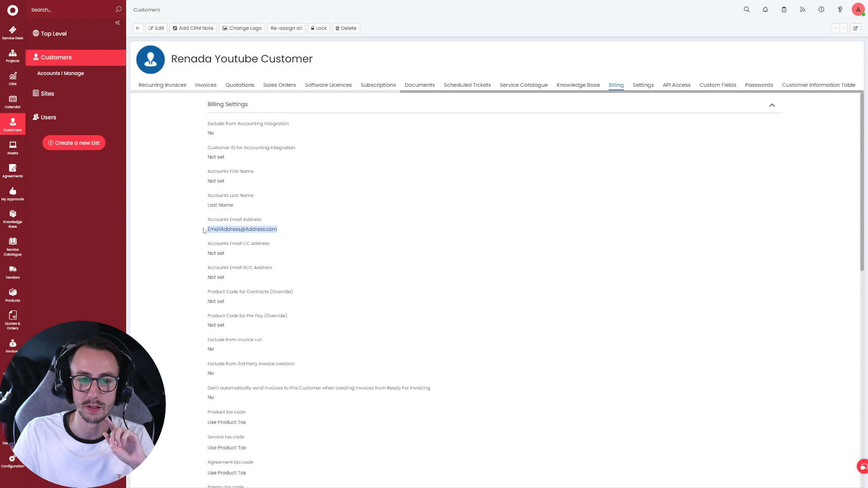
left_click_drag(225, 184, 205, 185)
left_click(207, 184)
left_click(230, 187)
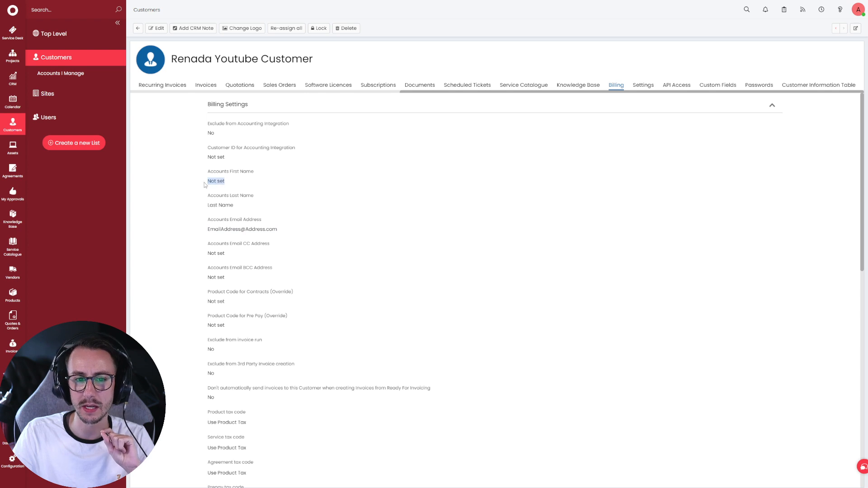
- Edit and save the billing settings, then return to the integration runbook
left_click(158, 30)
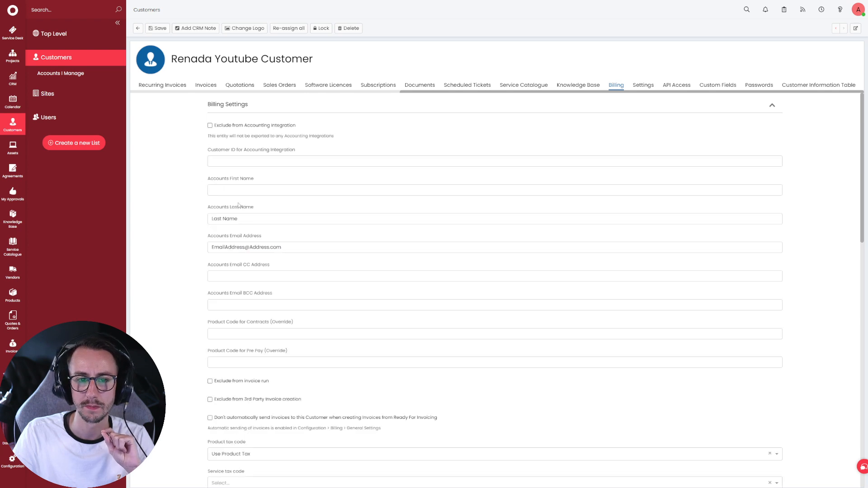
left_click(157, 28)
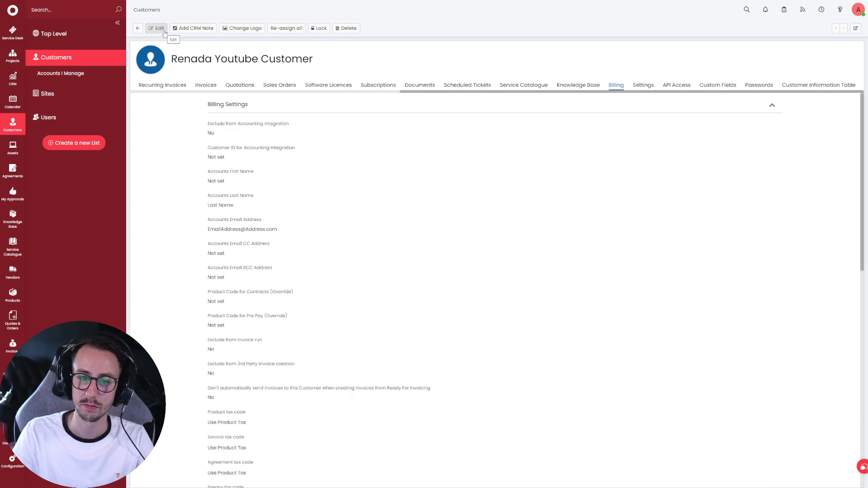
left_click(12, 461)
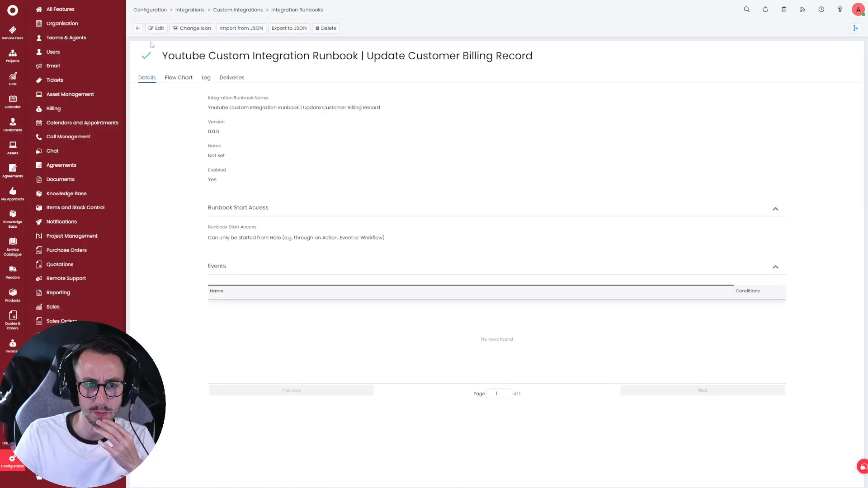
- Open the logged run's Get Ticket Data call details
left_click(206, 78)
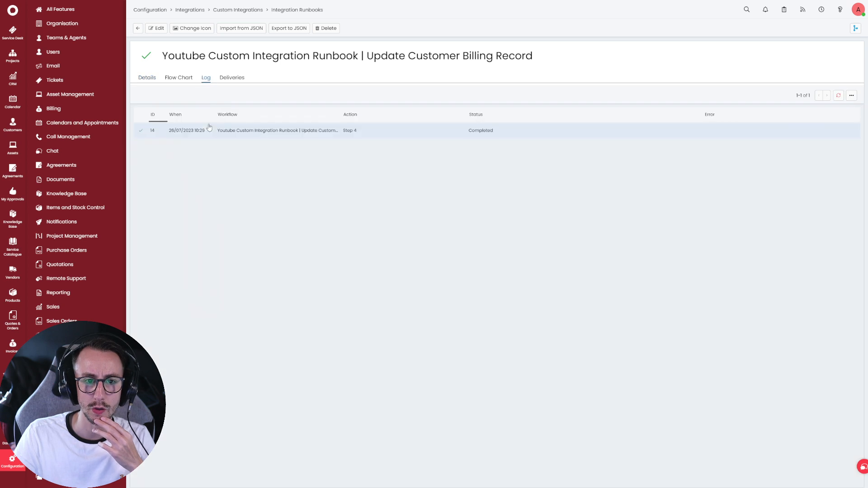
left_click(210, 131)
left_click(188, 89)
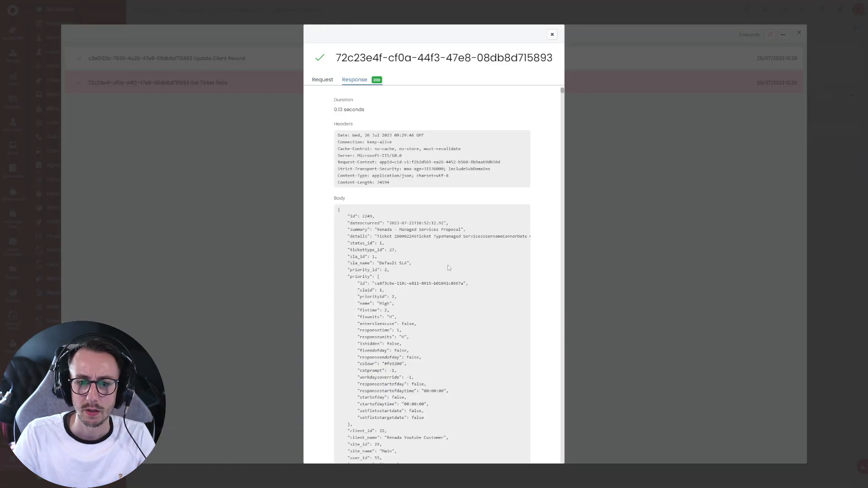
scroll(447, 266, "down", 2)
- Search the response for 'first' to find the First Name value, then open the Update Client Record payload
key("ctrl+f")
type("first")
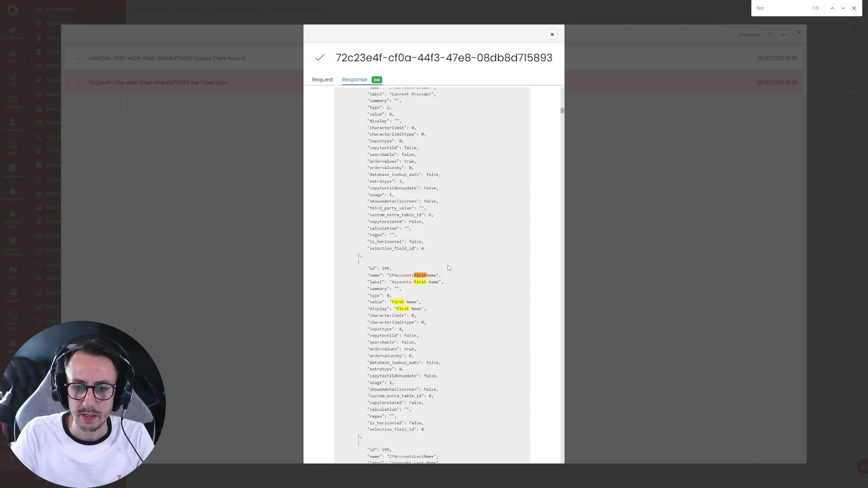
left_click_drag(419, 303, 391, 303)
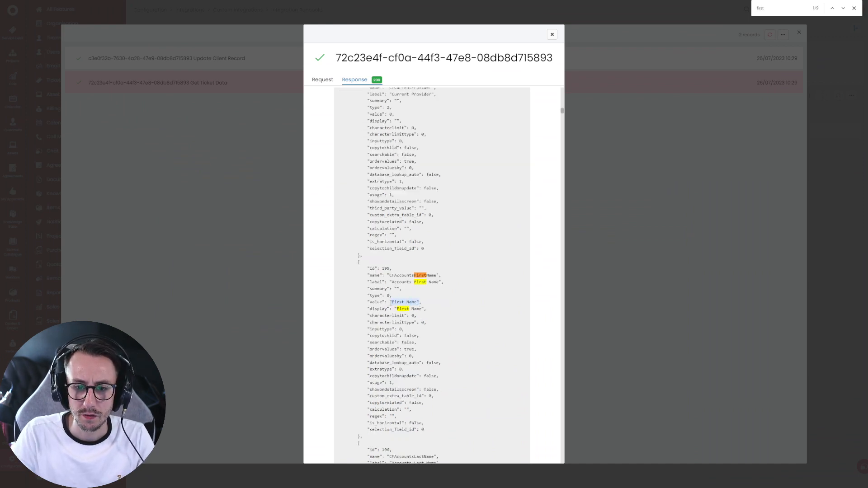
scroll(392, 304, "down", 2)
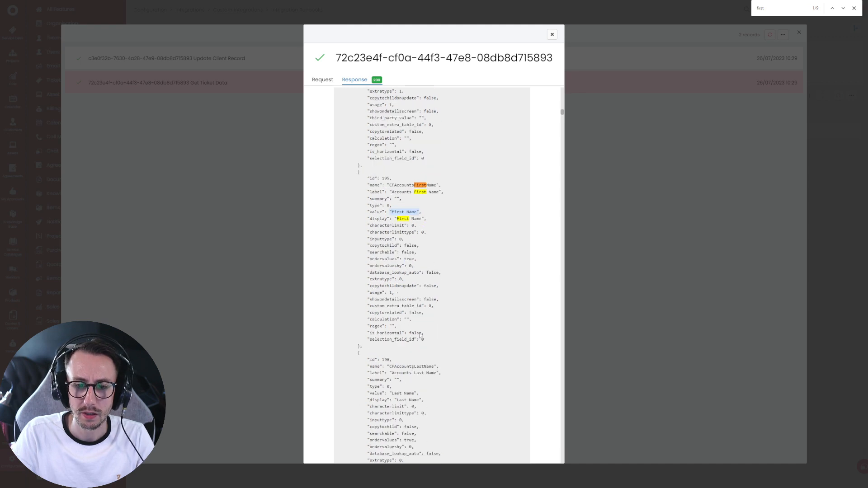
left_click(552, 34)
left_click(524, 56)
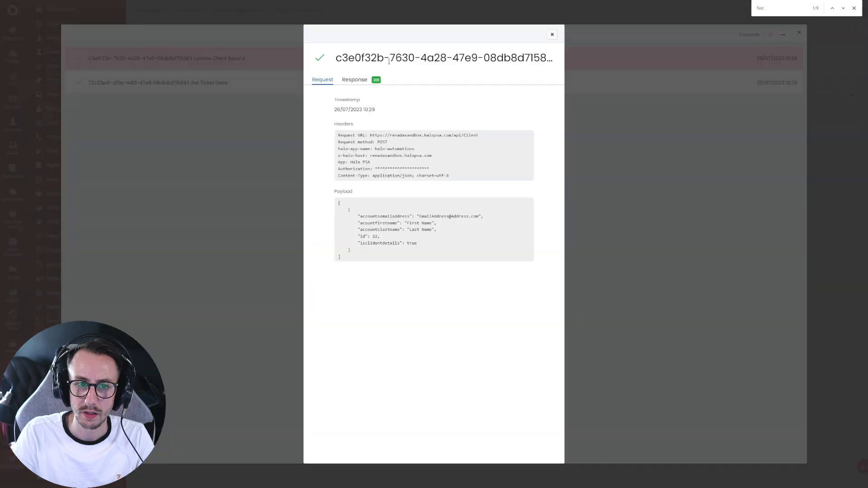
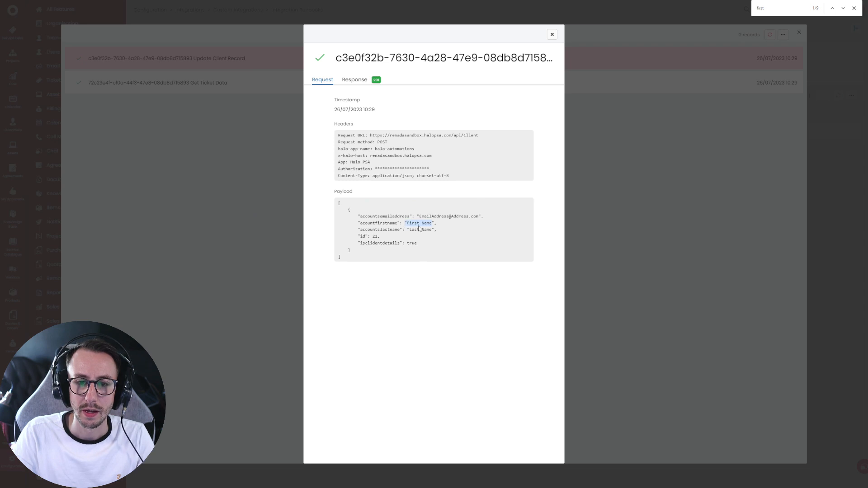
- Highlight the misspelled first-name key, close the log windows, and view the runbook's Details and Flow Chart
left_click(404, 229)
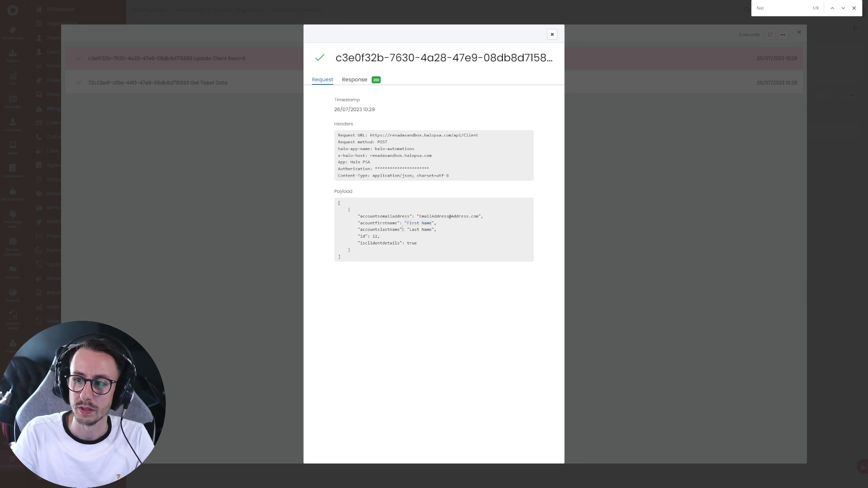
left_click_drag(361, 223, 385, 225)
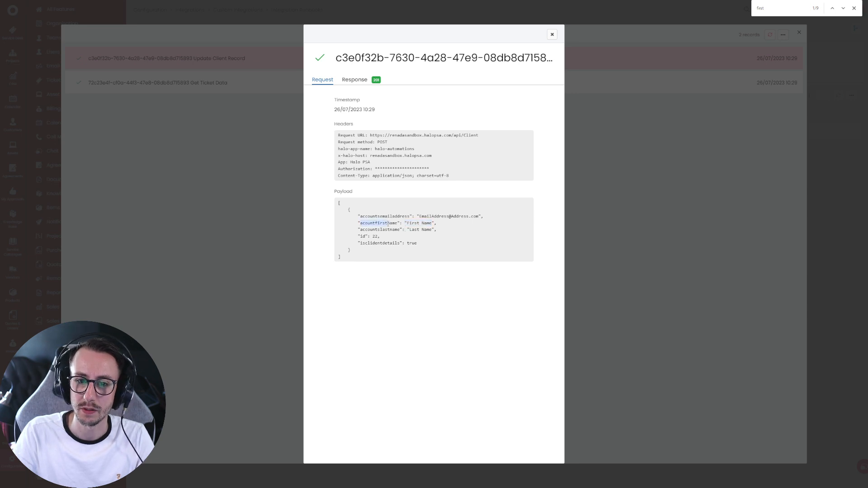
left_click(552, 35)
left_click(800, 32)
left_click(854, 7)
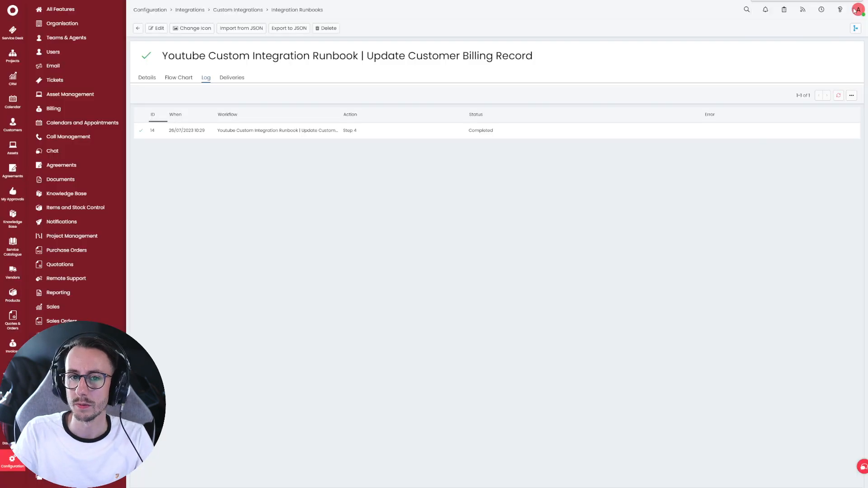
left_click(147, 76)
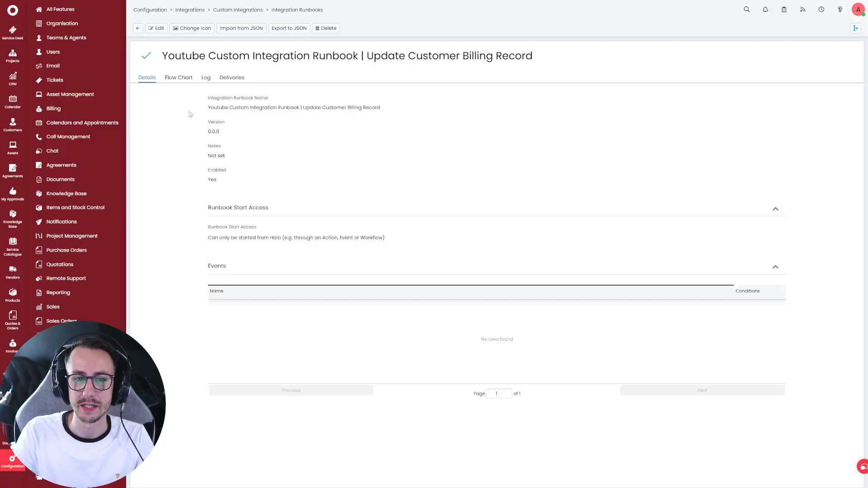
left_click(179, 77)
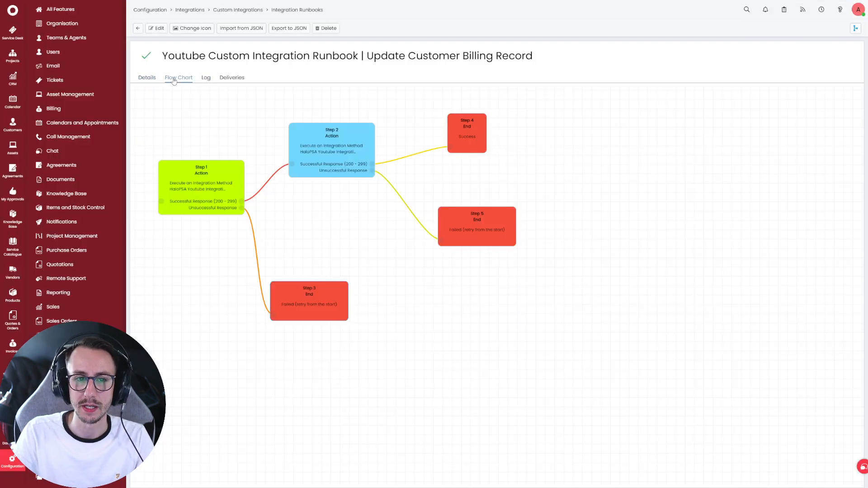
- Navigate from the runbooks list to the Custom Integrations methods list
left_click(139, 28)
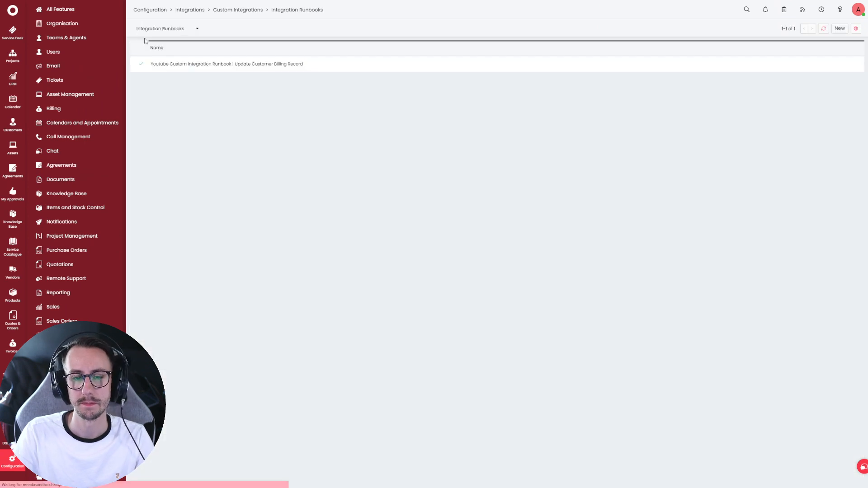
left_click(177, 30)
left_click(171, 42)
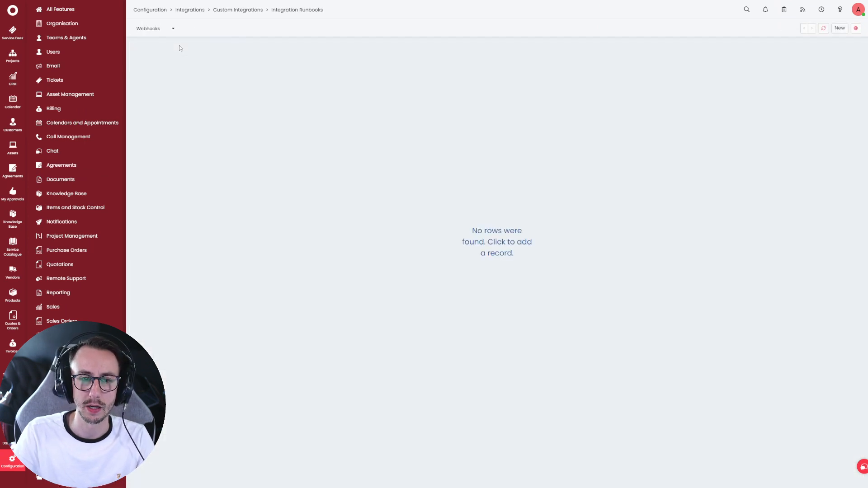
left_click(220, 12)
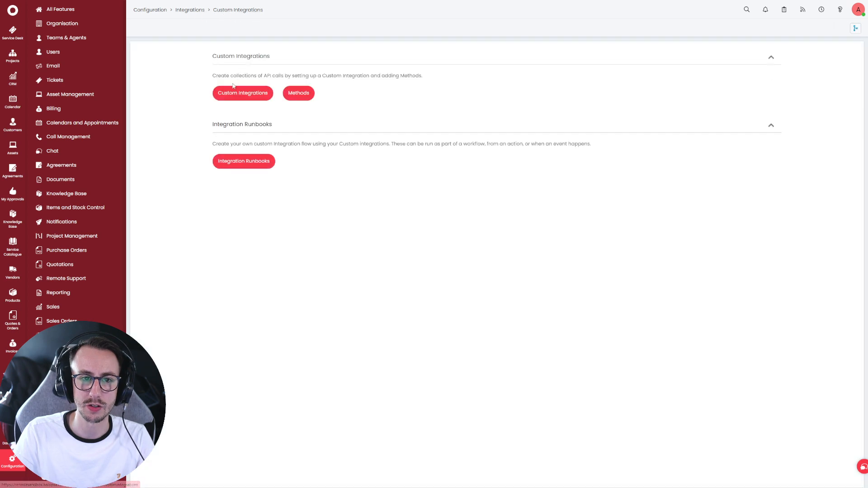
left_click(299, 93)
- Add the missing 's' to the first-name key in Update Client Record's JSON body and save it
left_click(233, 83)
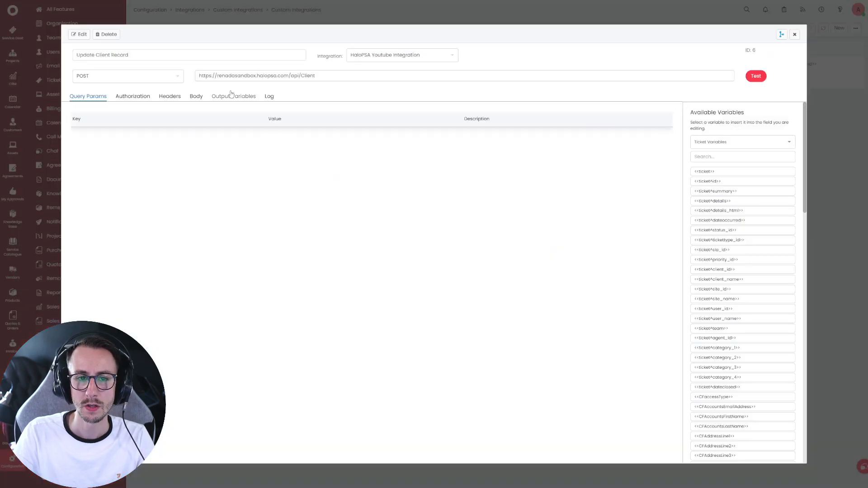
left_click(245, 100)
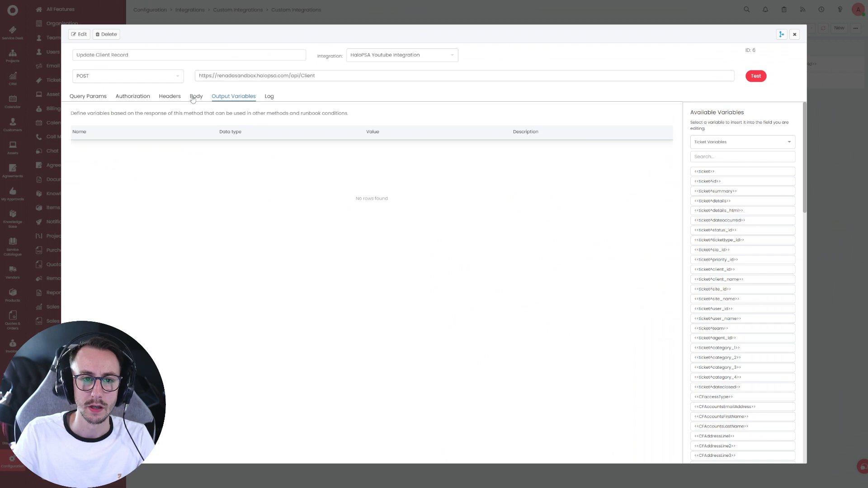
left_click(197, 97)
left_click(80, 34)
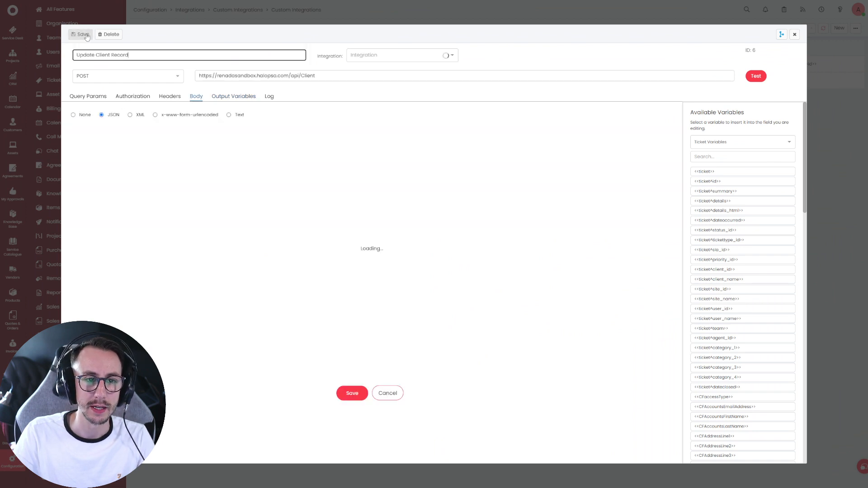
left_click(118, 166)
type("s")
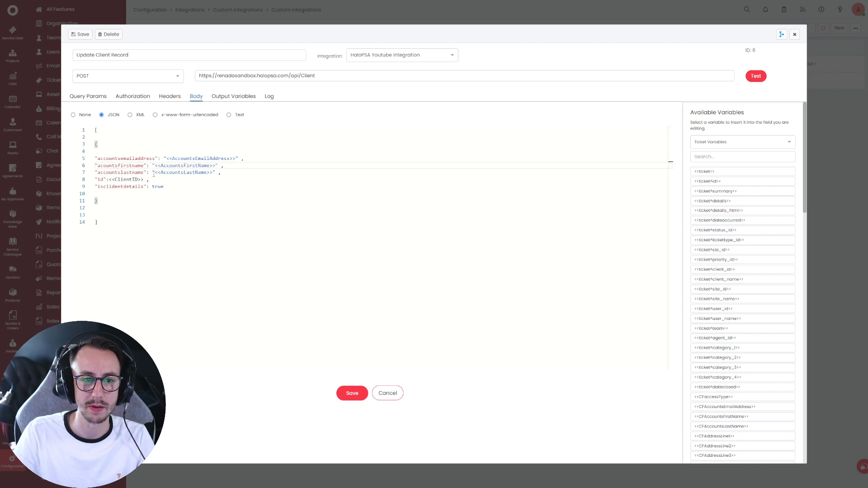
left_click(349, 393)
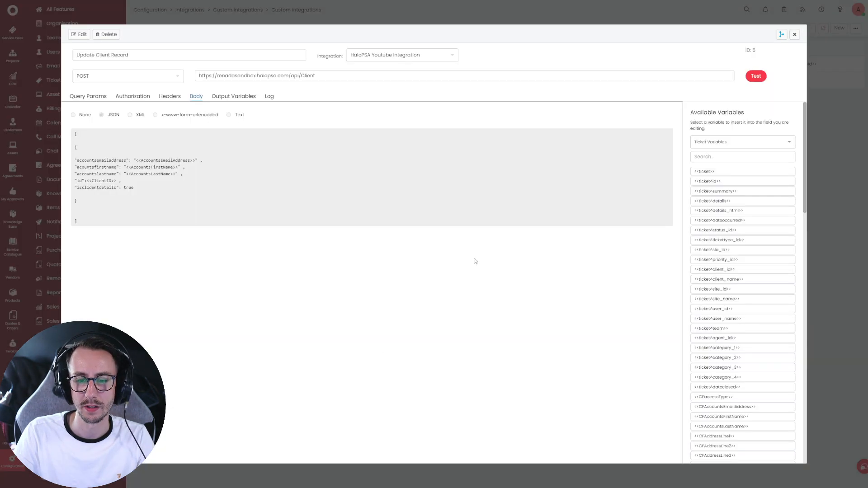
left_click(795, 34)
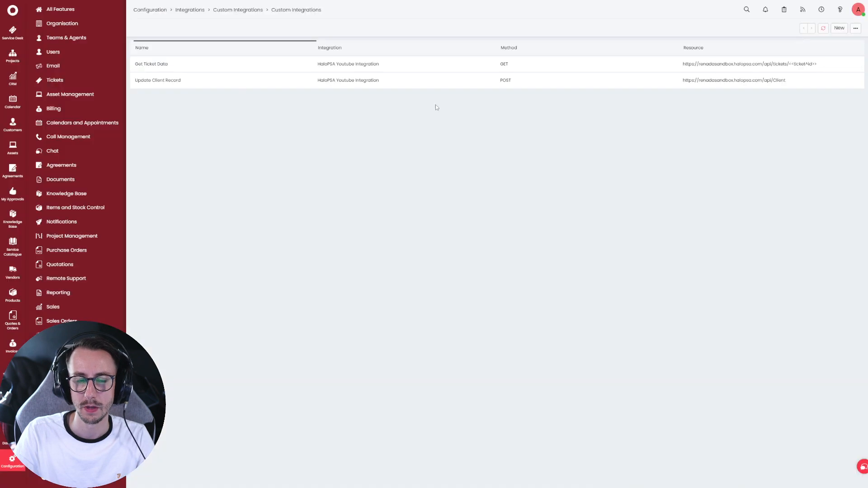
- Reload the Renada Youtube Customer opportunity and run the Test Runbook action again
left_click(13, 78)
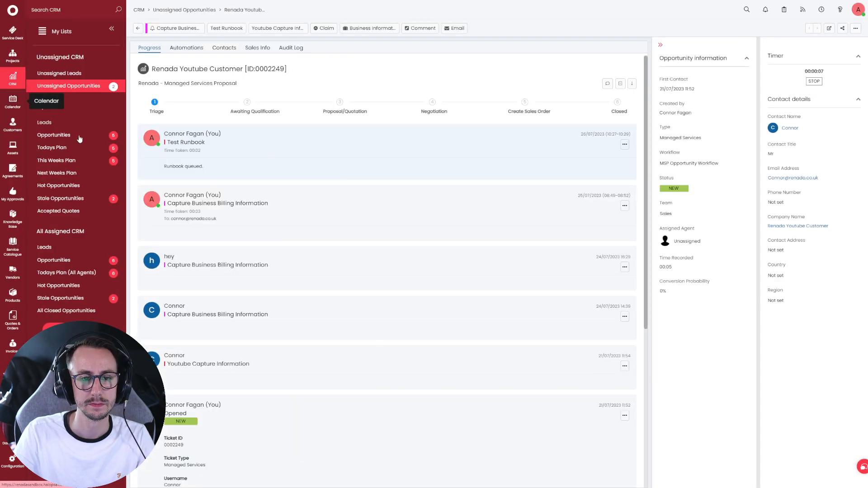
key("F5")
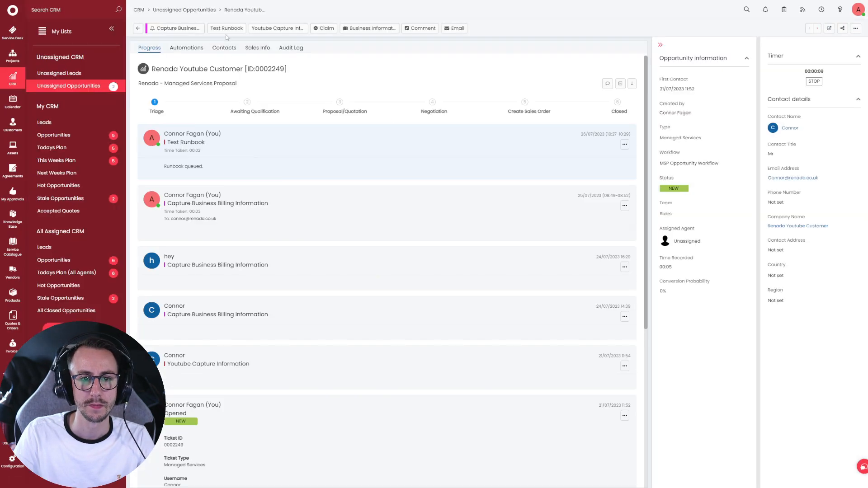
left_click(226, 29)
left_click(156, 164)
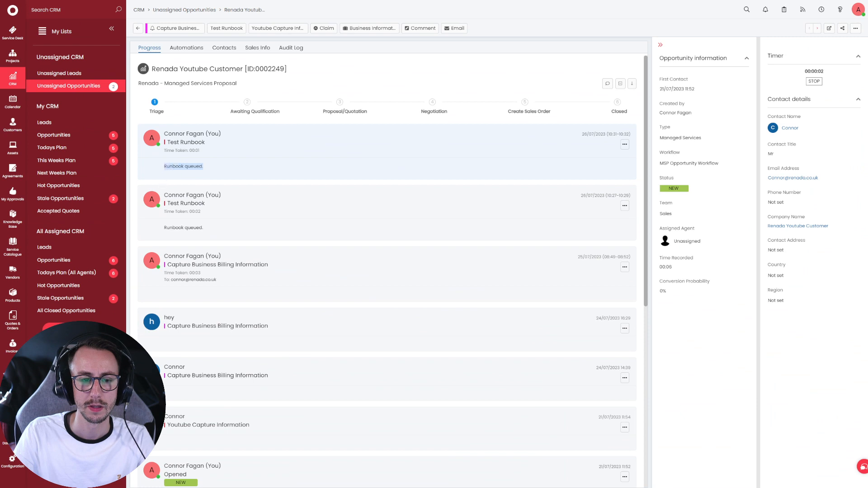
- Check the customer's Billing tab before and after reloading, then exit full screen and return to the opportunity
left_click(779, 226)
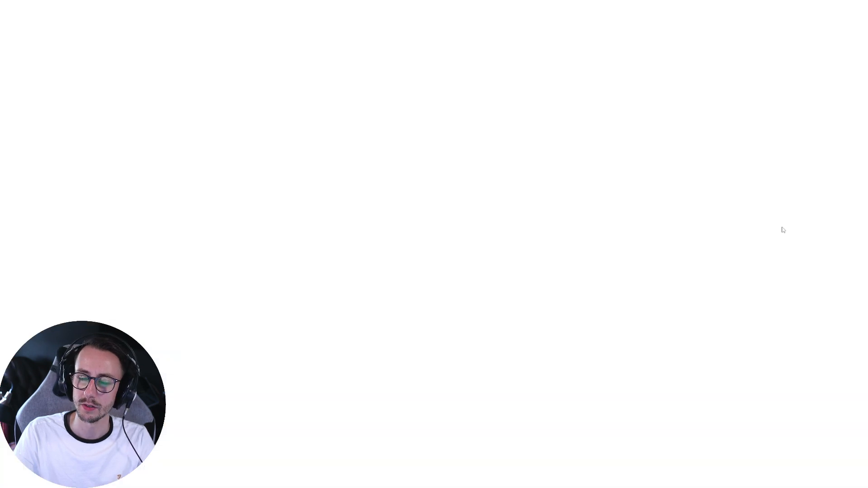
scroll(771, 74, "right", 5)
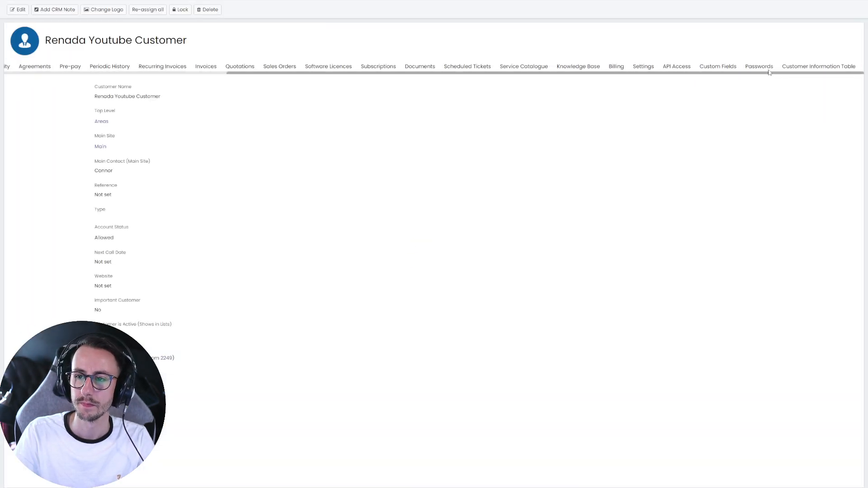
left_click(616, 66)
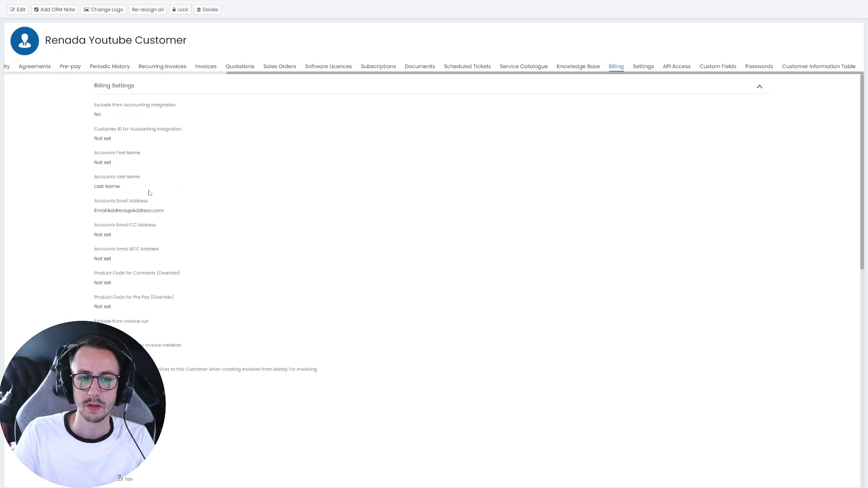
key("F5")
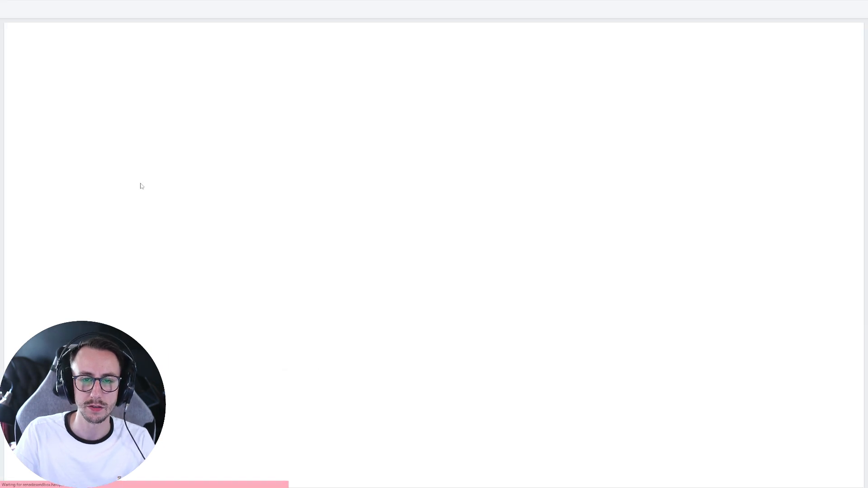
scroll(752, 75, "right", 5)
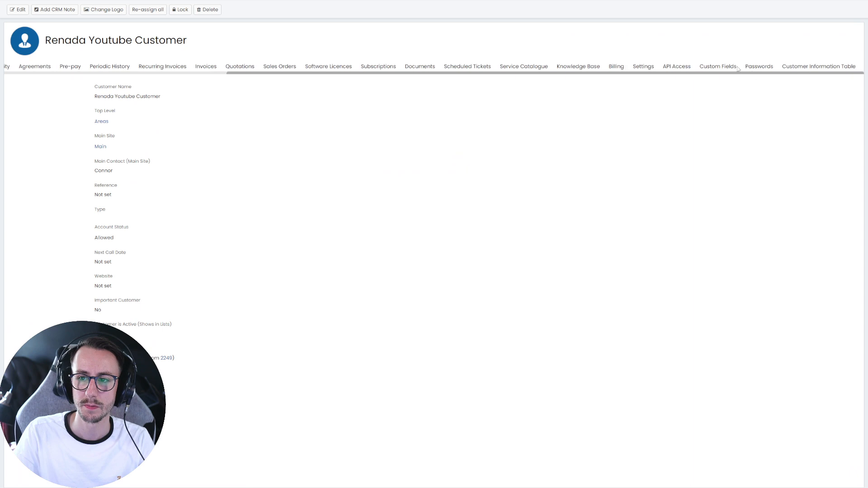
left_click(624, 68)
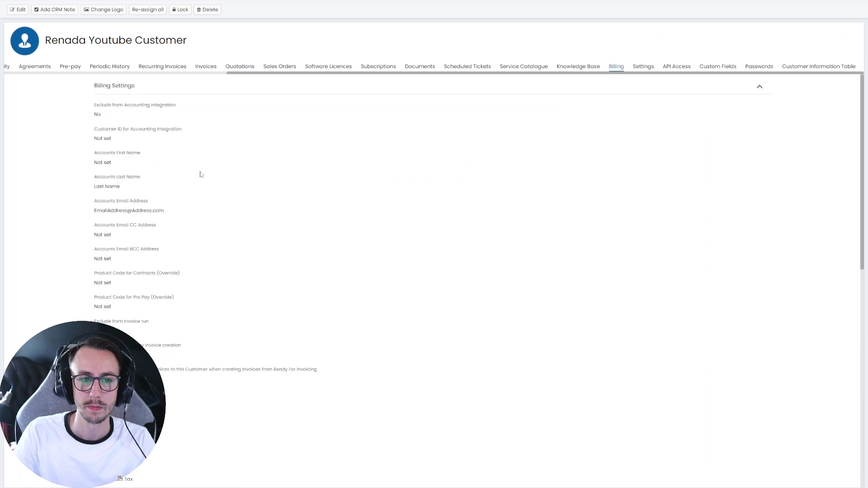
mouse_move(180, 2)
left_click(436, 24)
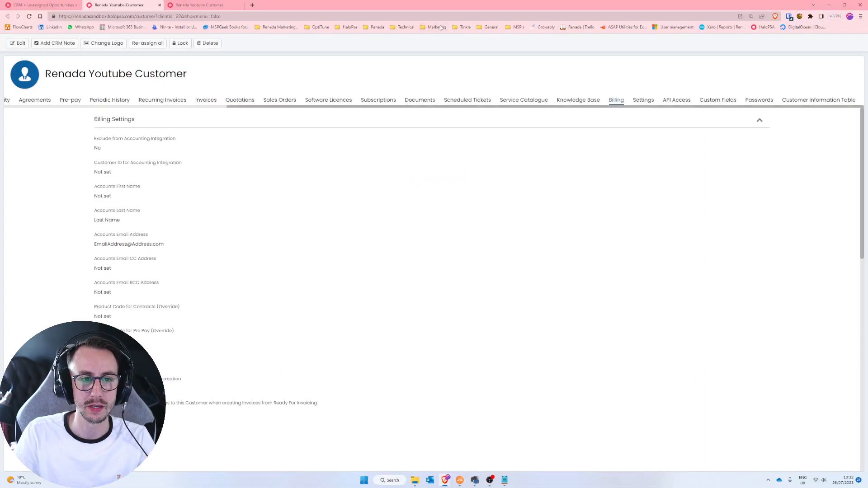
left_click(45, 5)
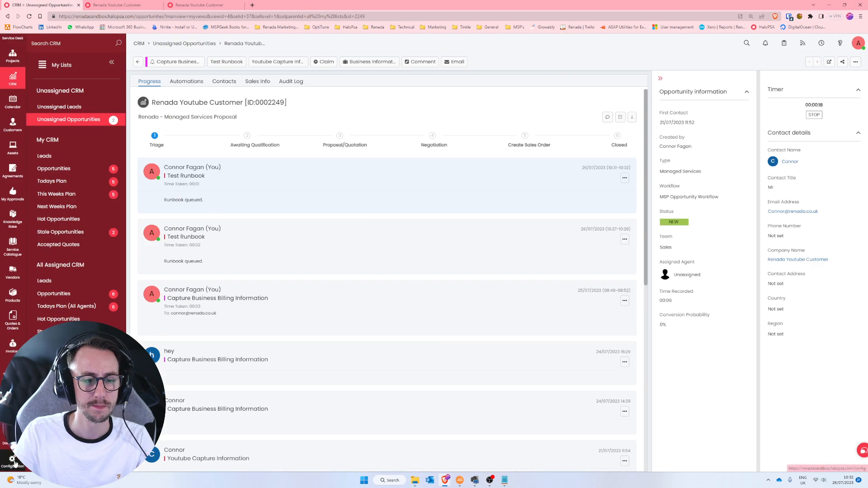
- Open the billing-record runbook's latest run via Configuration > Integrations > Custom Integrations
left_click(12, 458)
scroll(63, 407, "down", 1)
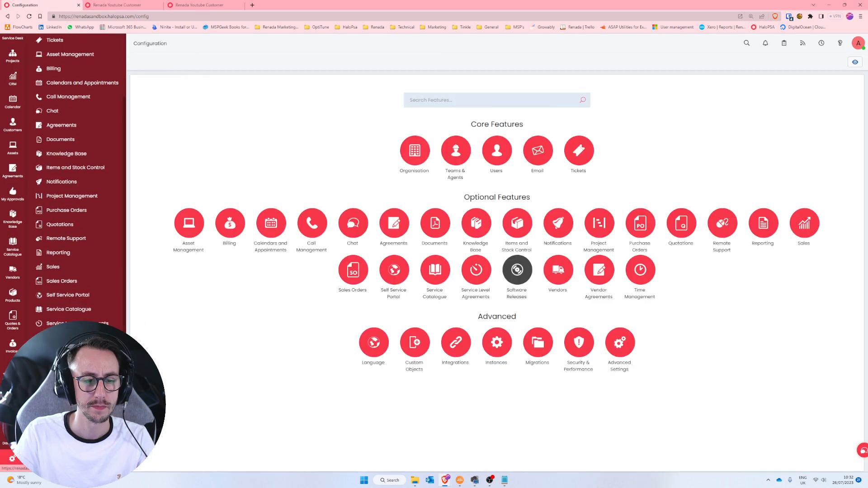
left_click(62, 408)
scroll(63, 408, "down", 1)
left_click(68, 407)
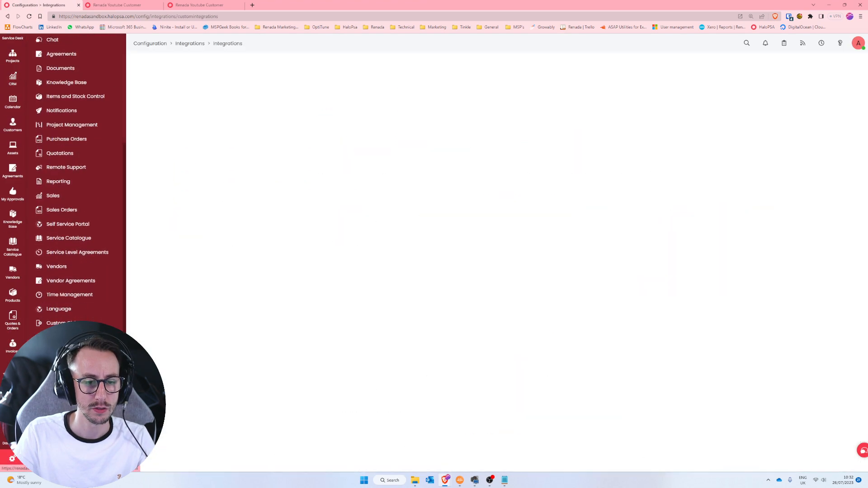
left_click(244, 199)
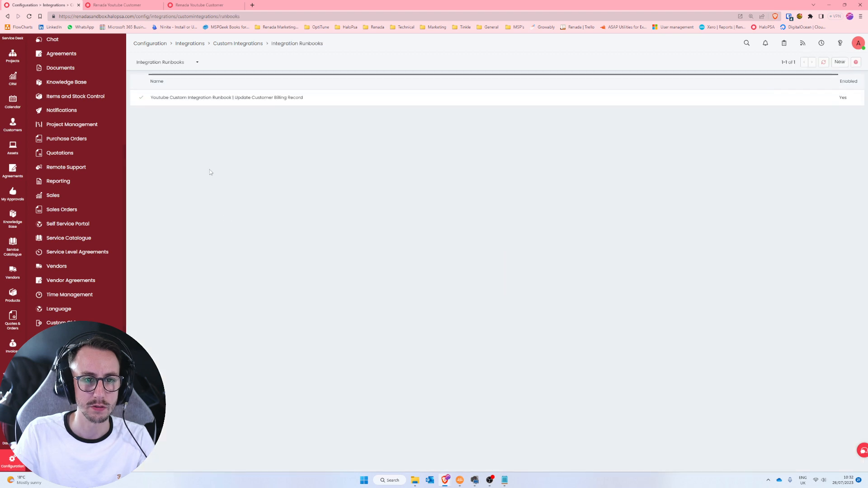
left_click(293, 98)
left_click(206, 111)
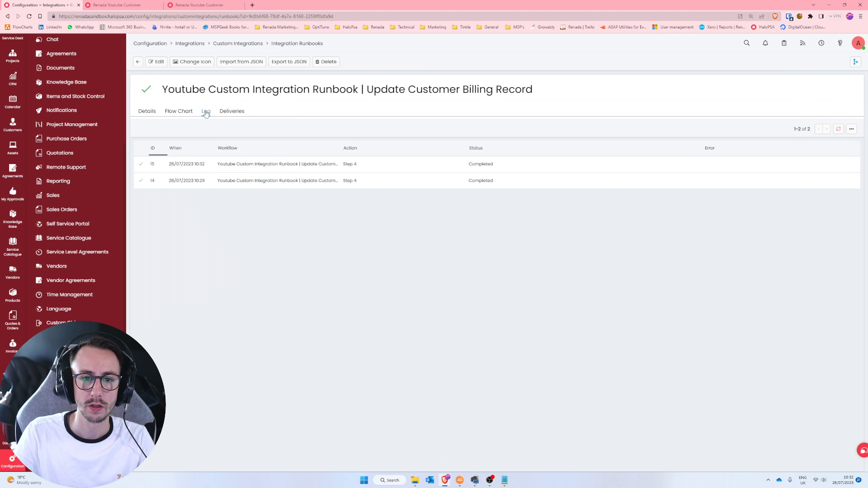
left_click(236, 169)
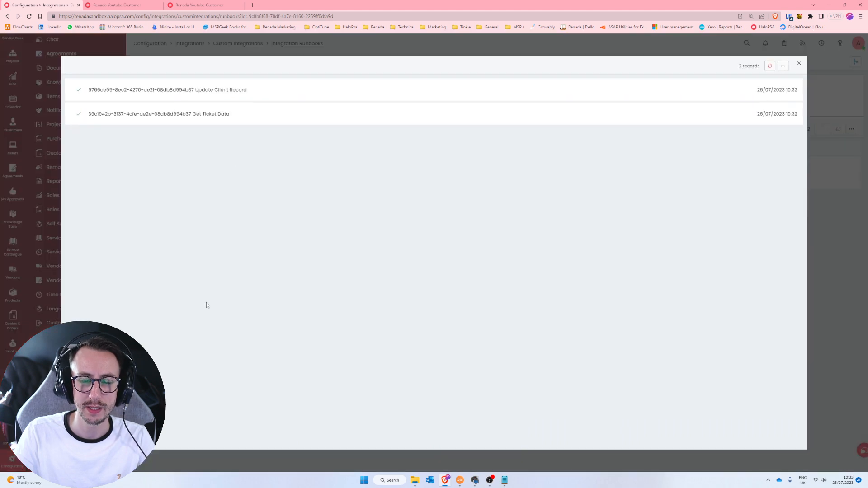
- Inspect the Update Client Record request payload keys, then close the modals and switch to the customer record
left_click(672, 99)
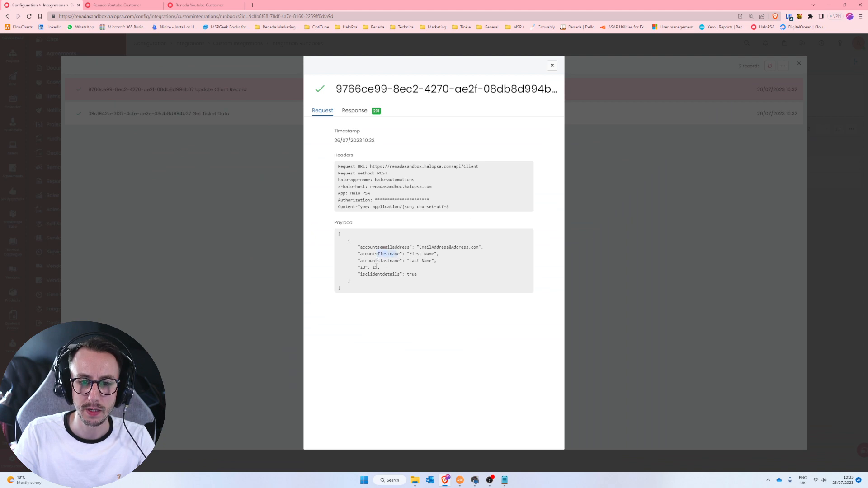
double_click(363, 262)
left_click(552, 65)
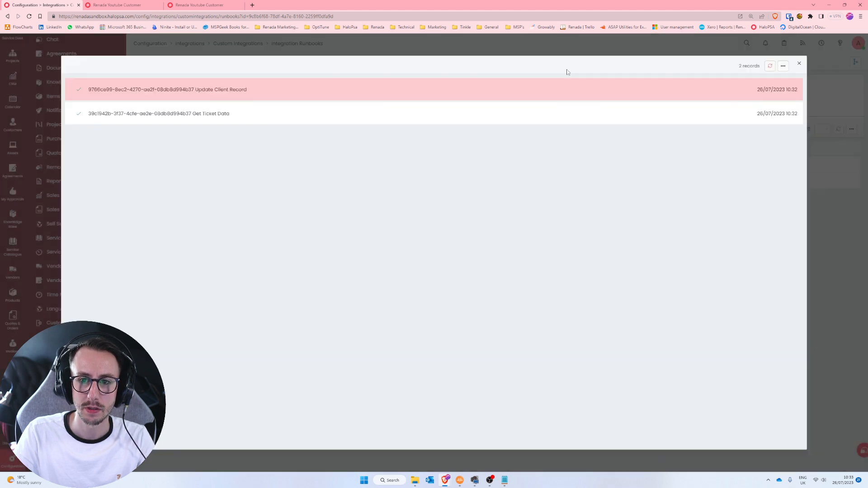
left_click(800, 64)
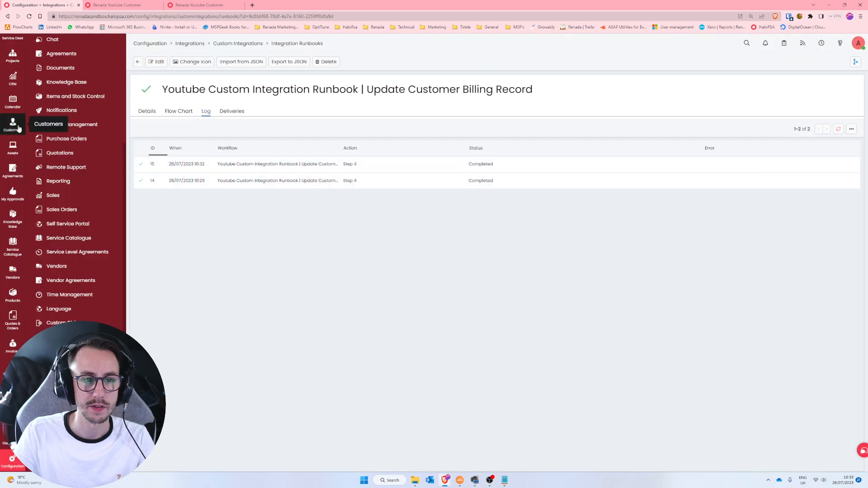
left_click(118, 5)
- Reload the customer record and edit its Billing settings, focusing the Accounts First Name field
left_click(287, 17)
key("Return")
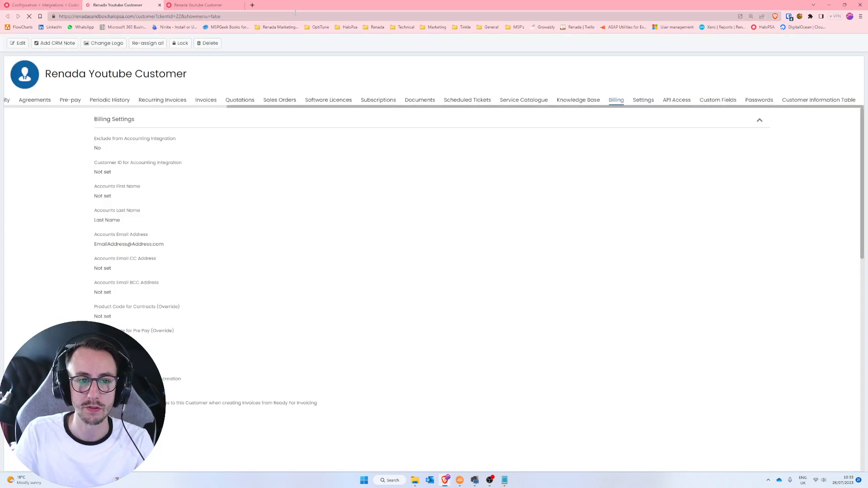
scroll(760, 108, "right", 5)
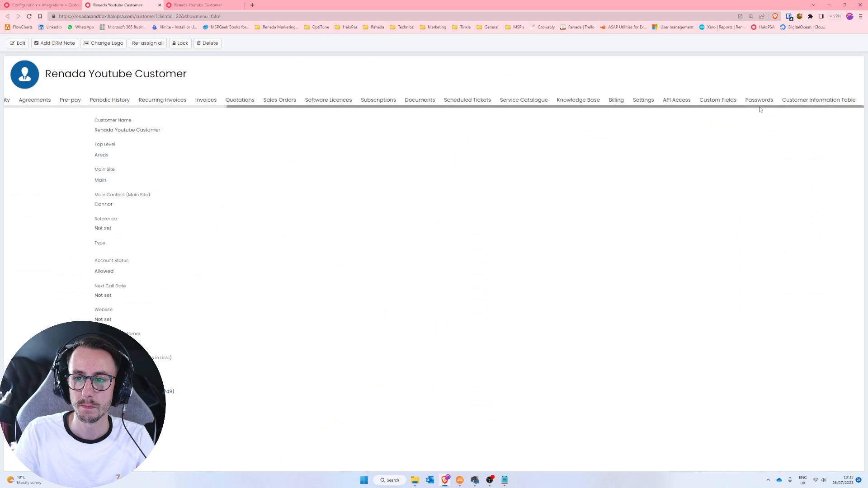
left_click(617, 100)
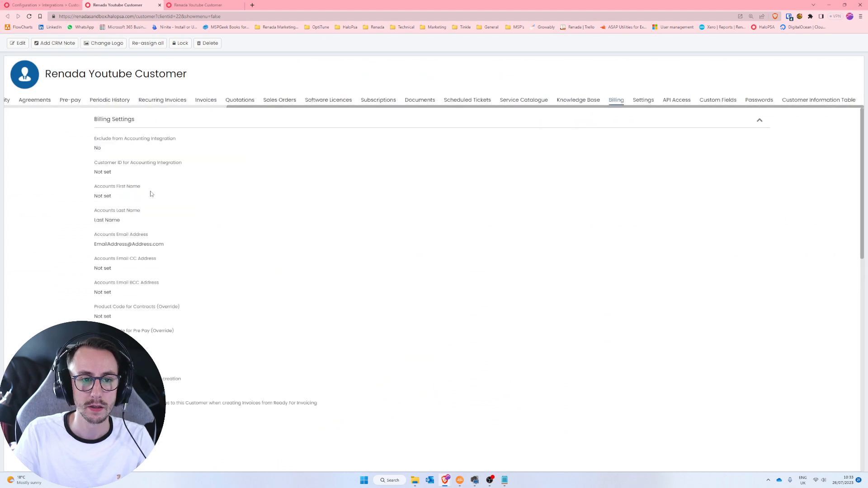
left_click(18, 43)
left_click(130, 205)
left_click(50, 217)
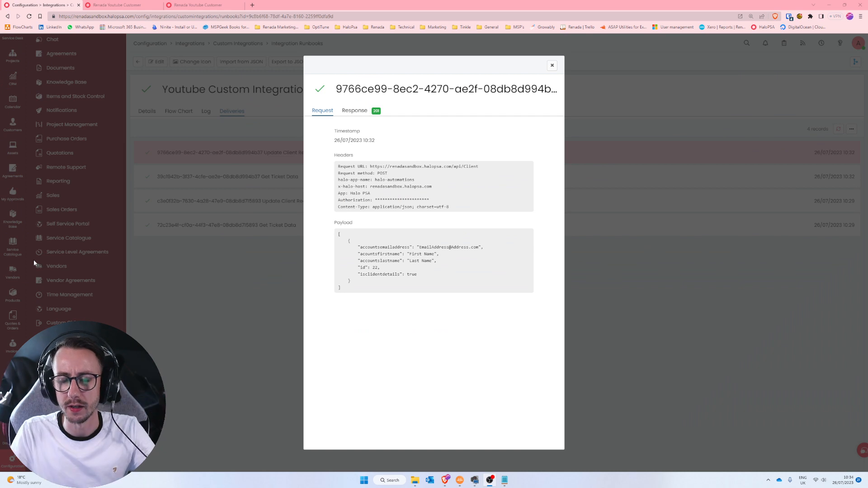
- Review the first and last name lines in the newest Update Client Record delivery's payload from Deliveries
left_click(552, 65)
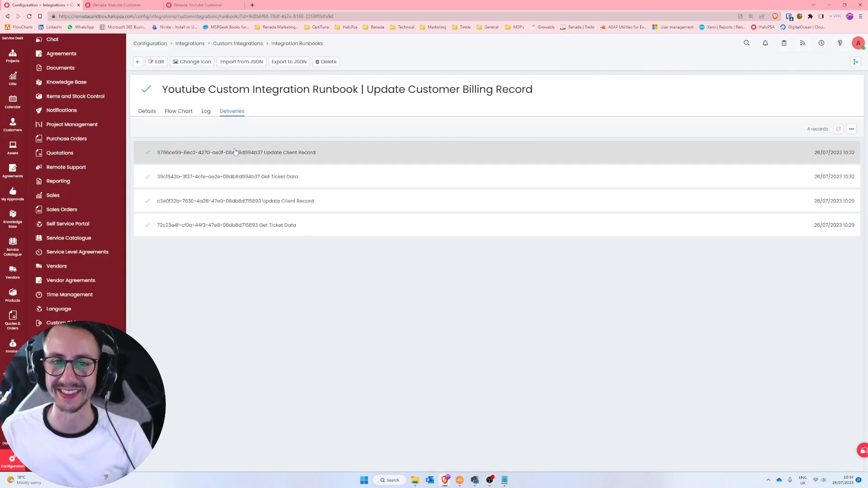
left_click(207, 111)
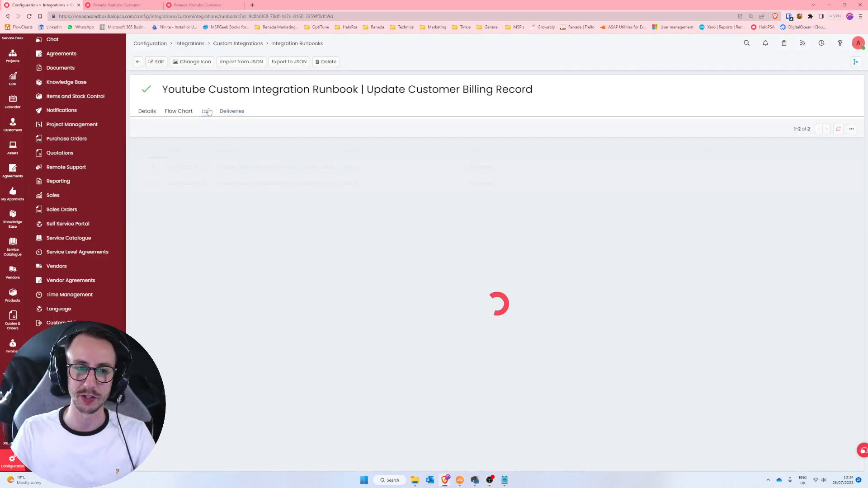
left_click(233, 114)
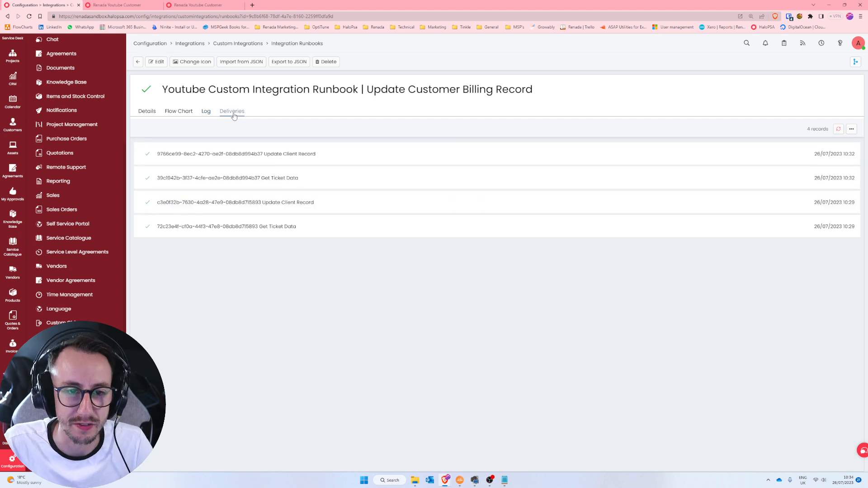
left_click(268, 158)
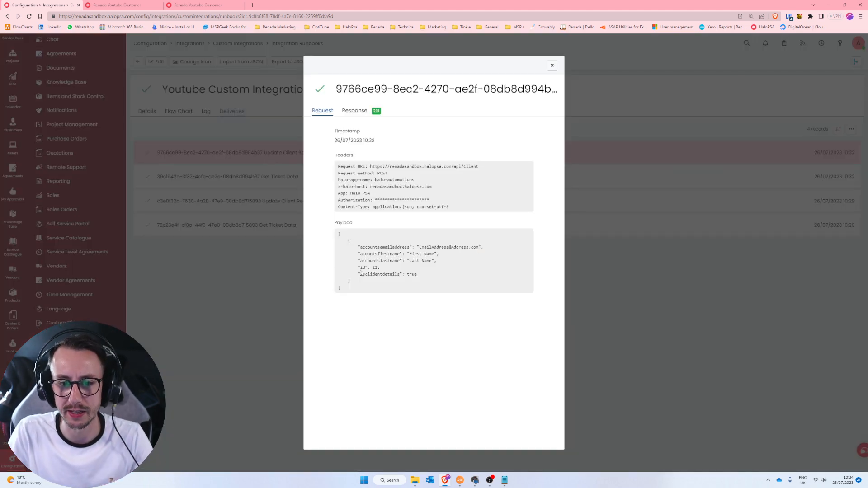
scroll(438, 283, "up", 6)
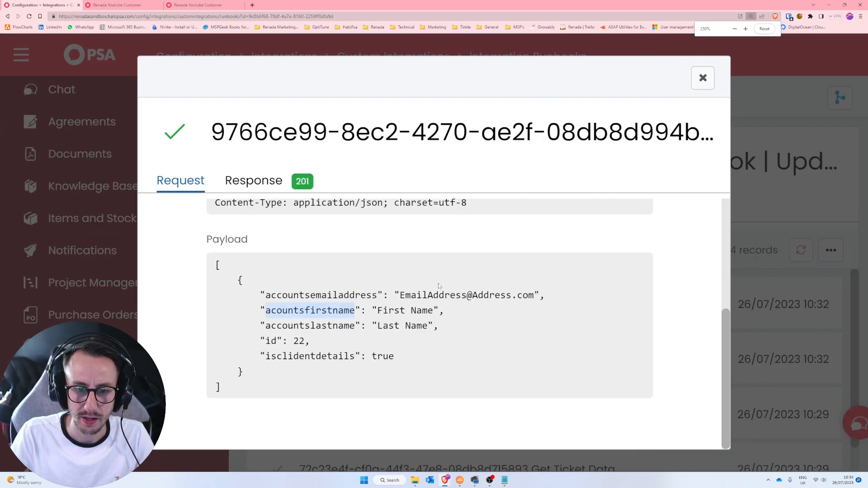
left_click(413, 308)
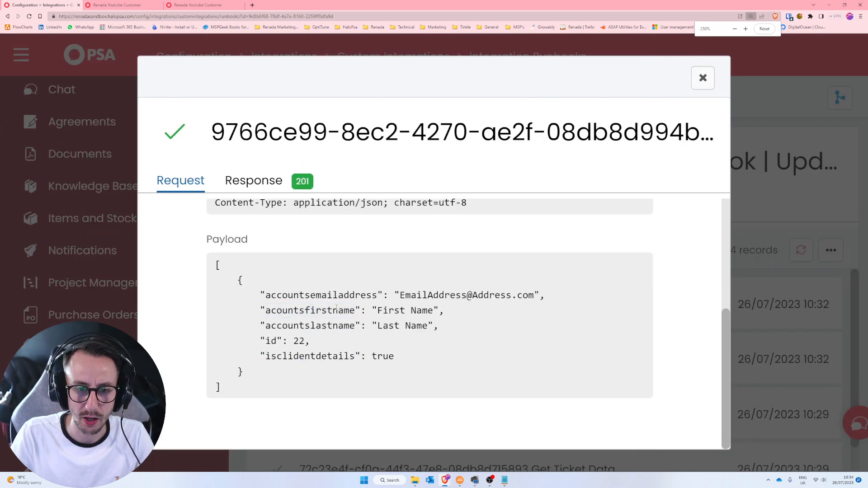
left_click_drag(271, 311, 355, 322)
left_click(355, 320)
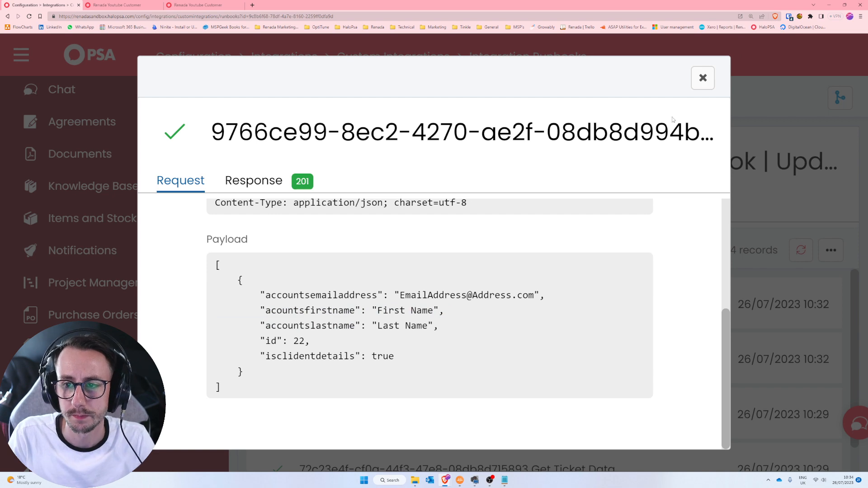
left_click(703, 78)
scroll(533, 278, "down", 3)
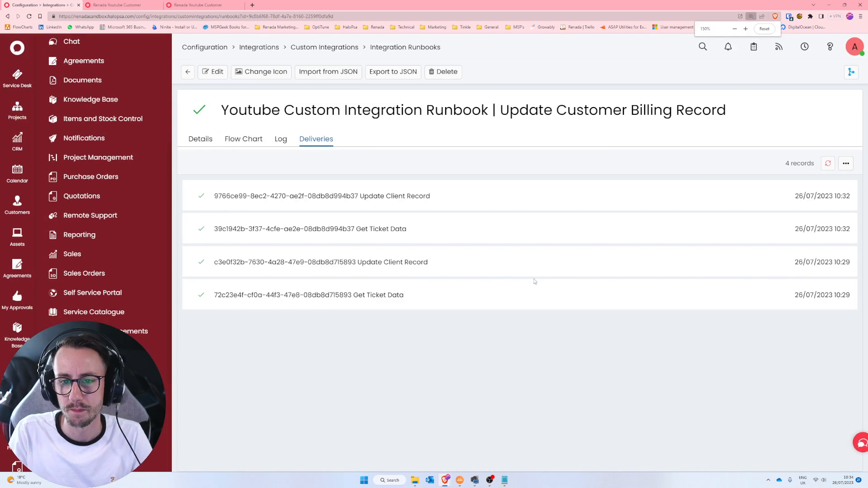
left_click(326, 48)
- Open the Update Client Record method's JSON body, cancelling an accidental delete prompt
left_click(378, 161)
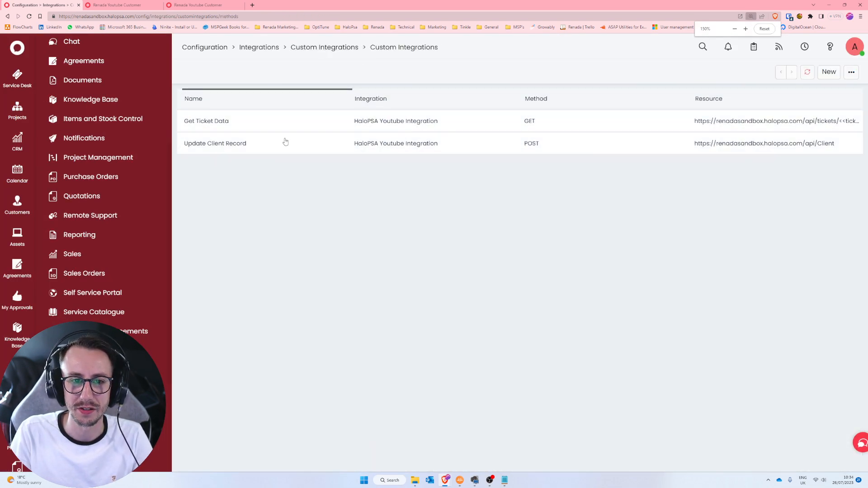
left_click(290, 144)
left_click(244, 153)
left_click(200, 155)
left_click(54, 75)
left_click(519, 249)
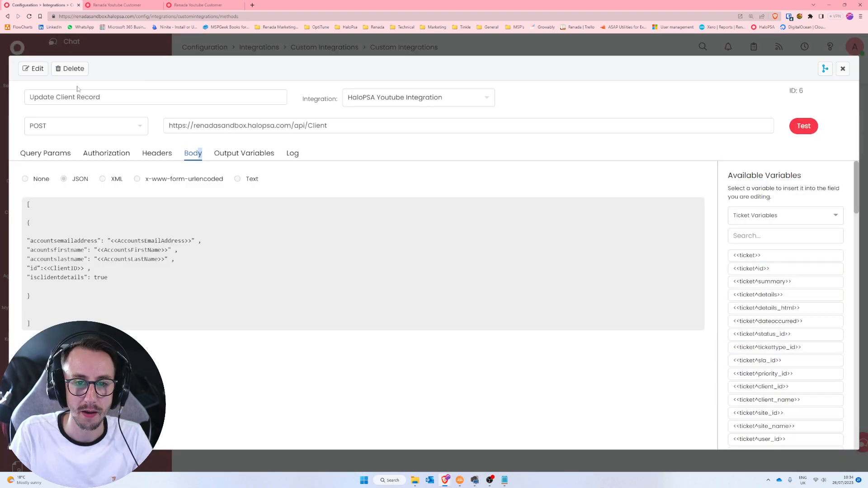
- Correct 'acountsfirstname' to 'accountsfirstname' in the body and save the method
left_click(34, 68)
left_click(60, 248)
type("c")
left_click(227, 298)
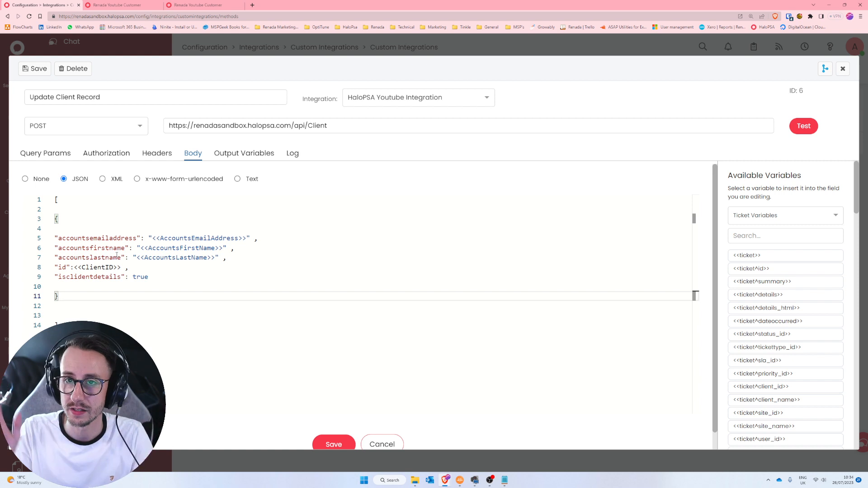
left_click_drag(125, 248, 62, 248)
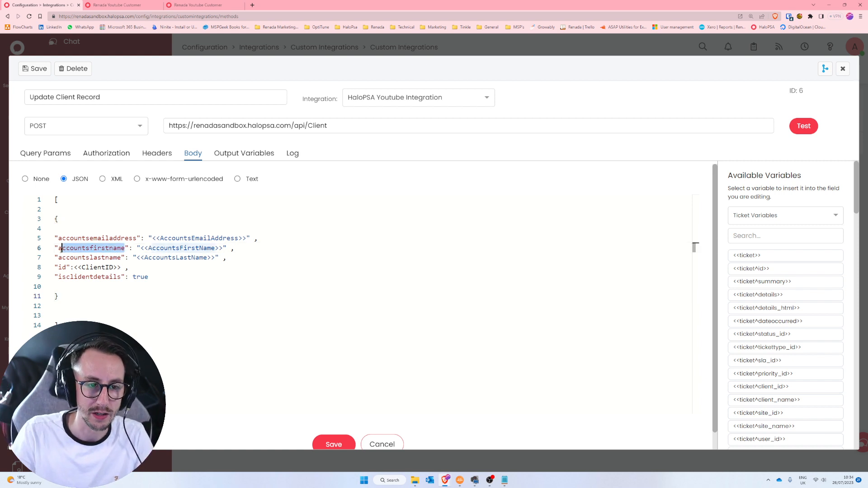
left_click(70, 267)
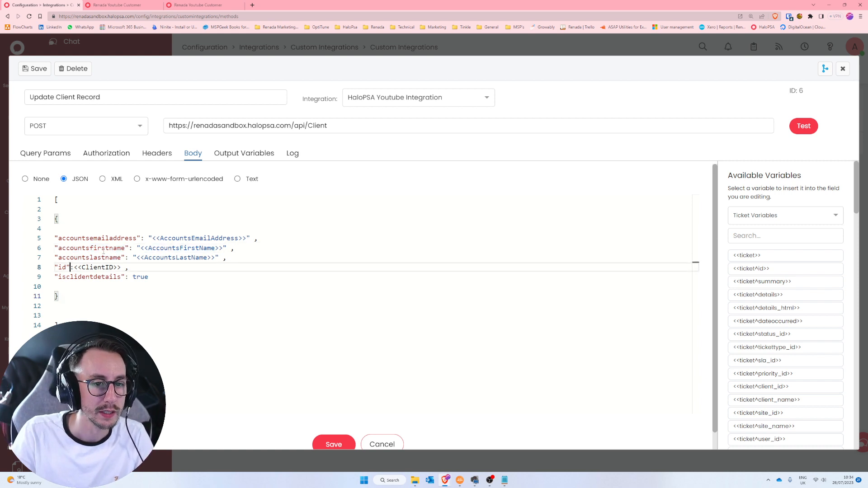
left_click(343, 439)
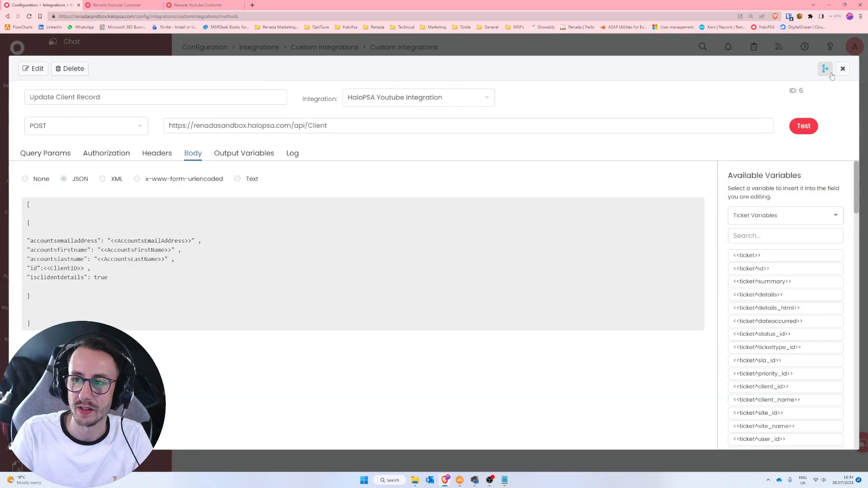
left_click(843, 68)
- Run Test Runbook on the opportunity and check the updated first and last names in the customer's Billing
left_click(17, 140)
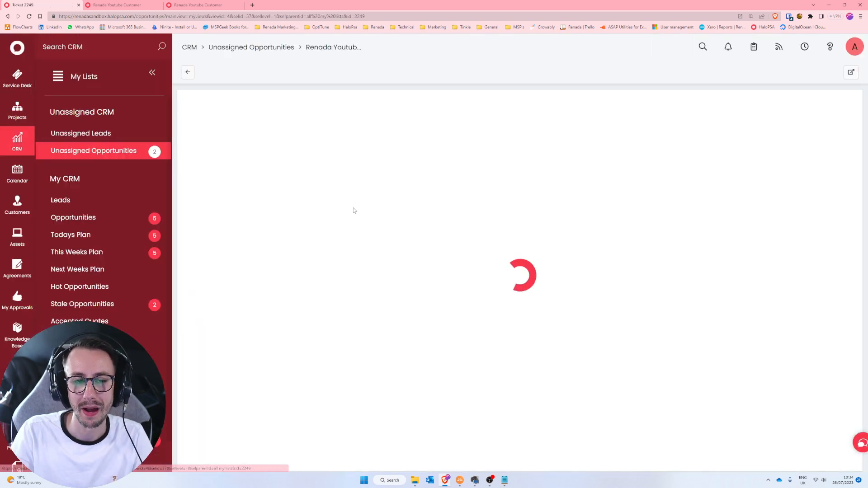
left_click(308, 72)
left_click(217, 260)
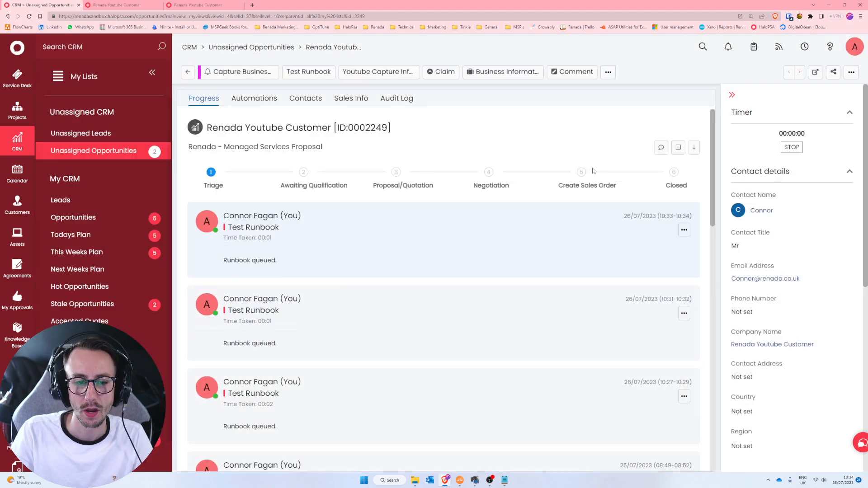
left_click(774, 345)
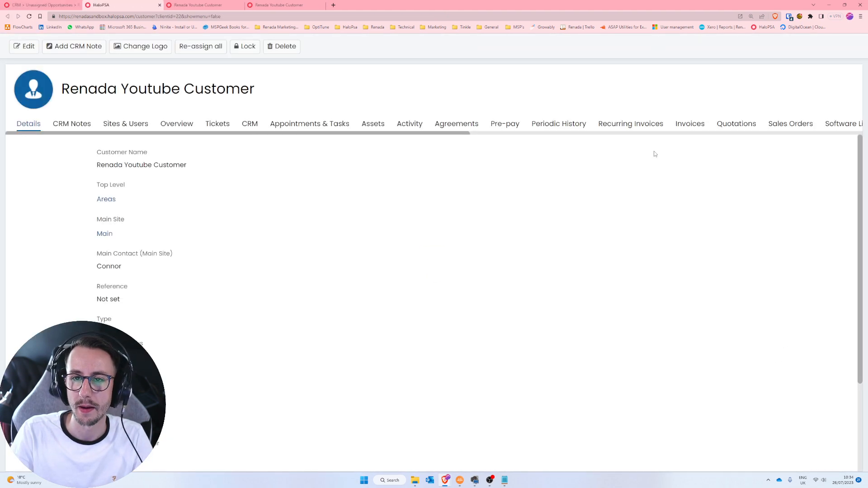
left_click(711, 133)
left_click(526, 128)
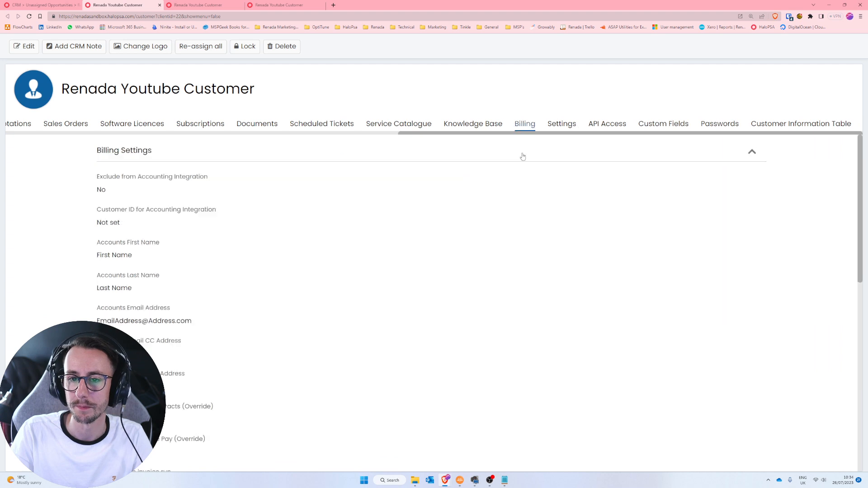
left_click_drag(97, 242, 244, 288)
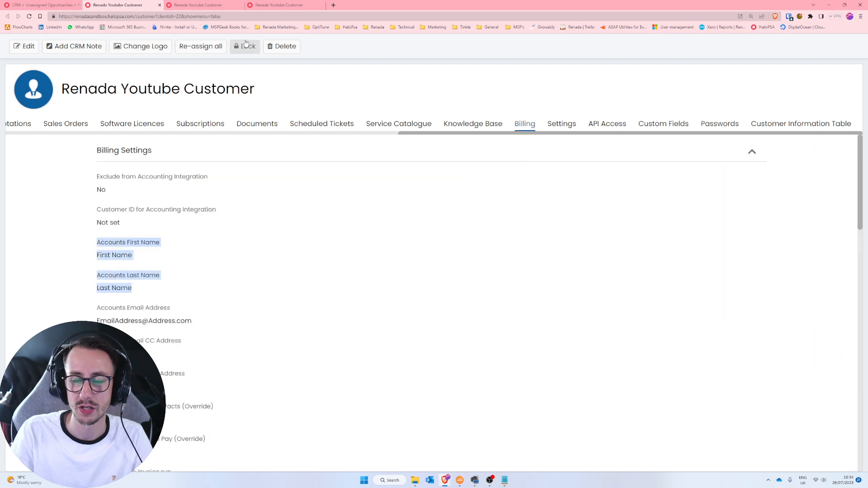
left_click(48, 4)
- In Sales Info, set Accounts First Name to Hello and Accounts Last Name to GoodBye
left_click(351, 99)
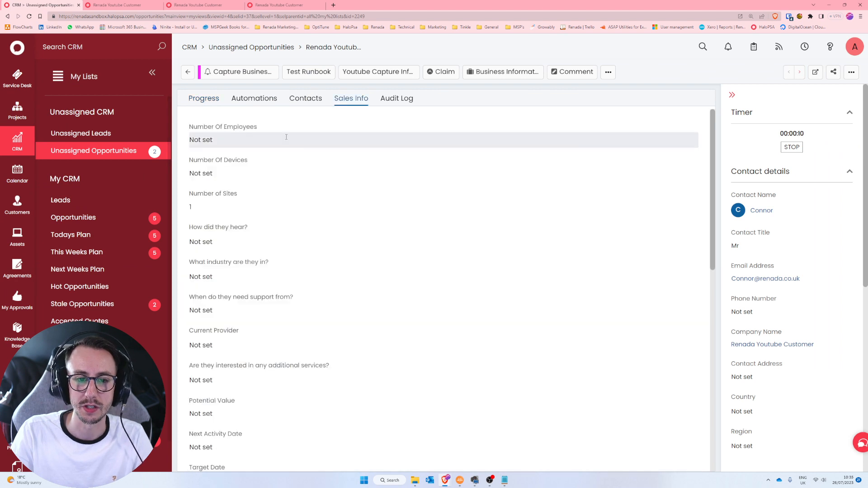
scroll(314, 252, "down", 10)
scroll(252, 221, "up", 2)
left_click(249, 227)
left_click_drag(248, 227, 176, 226)
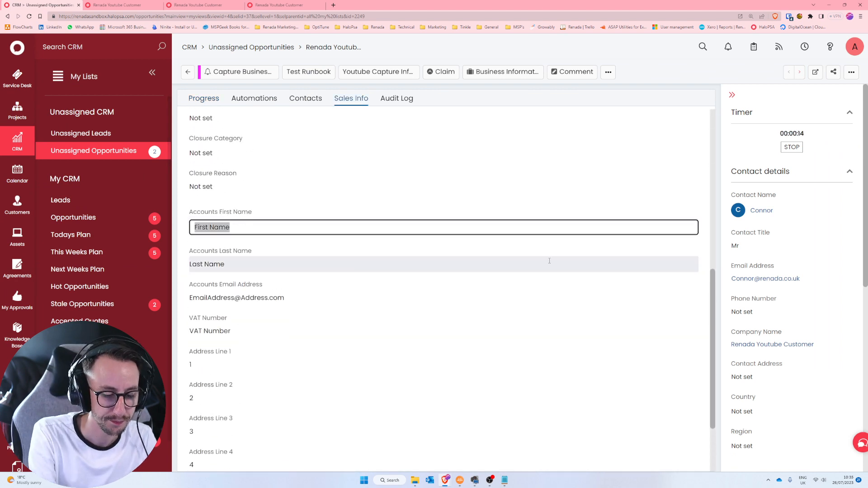
type("Hello")
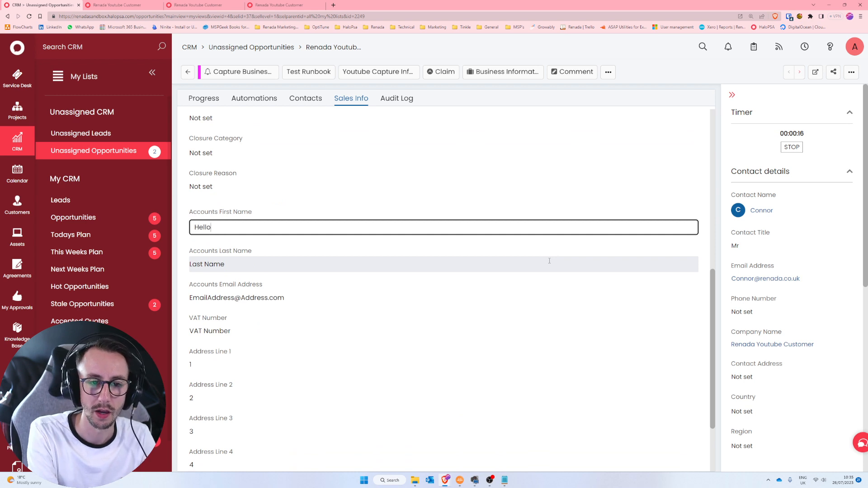
left_click(550, 261)
key("ctrl+a")
type("GoodBye")
left_click(322, 298)
- Replace the Accounts Email Address with a new address and run Test Runbook again
left_click(317, 297)
left_click_drag(297, 293, 171, 287)
type("Goodb")
key("BackSpace")
key("BackSpace")
key("BackSpace")
key("BackSpace")
key("BackSpace")
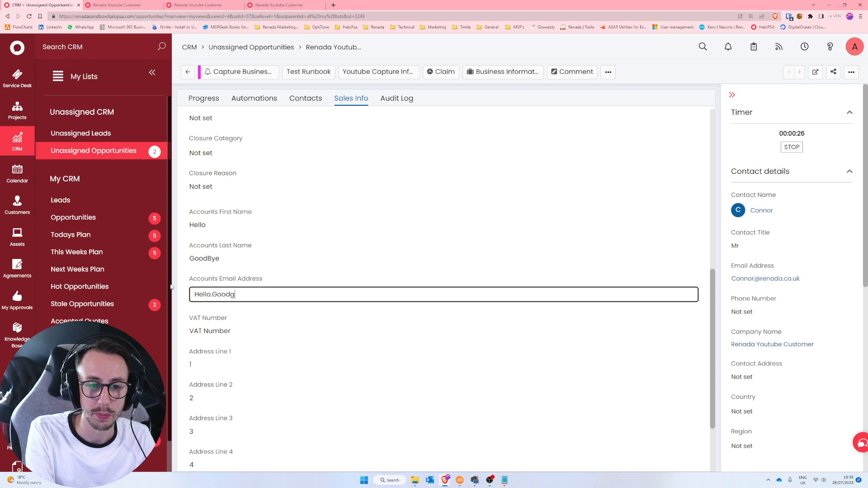
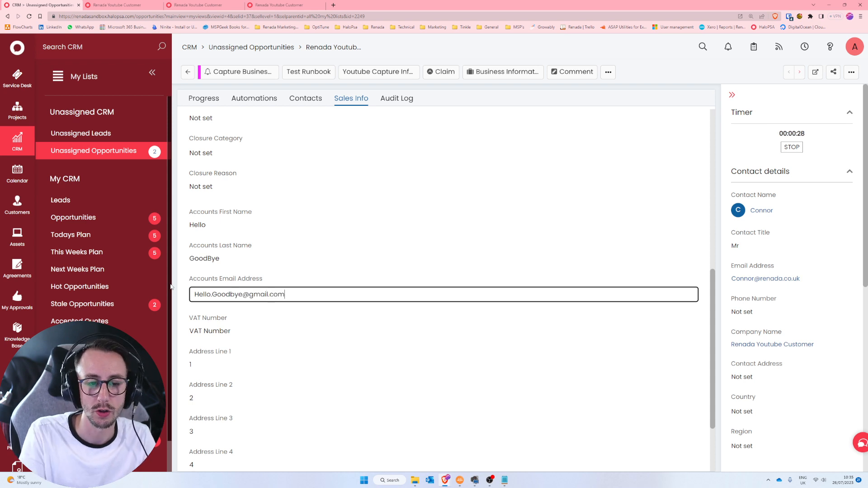
key("Return")
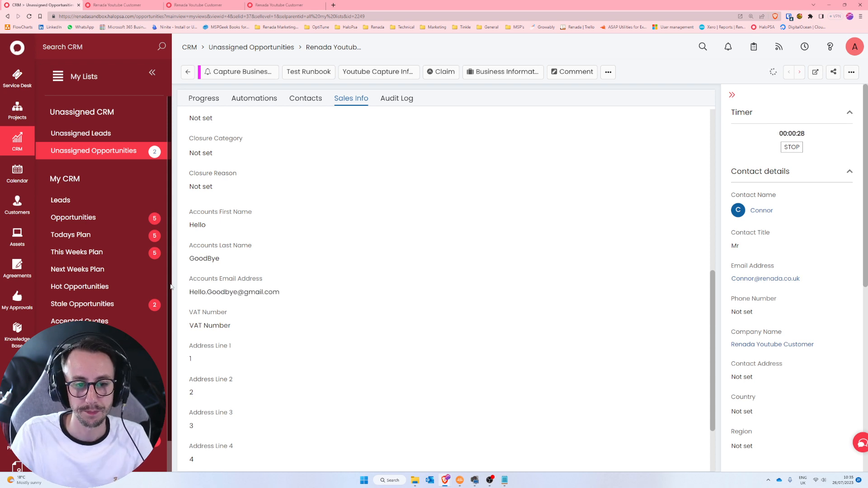
left_click(204, 98)
left_click(301, 72)
left_click(213, 258)
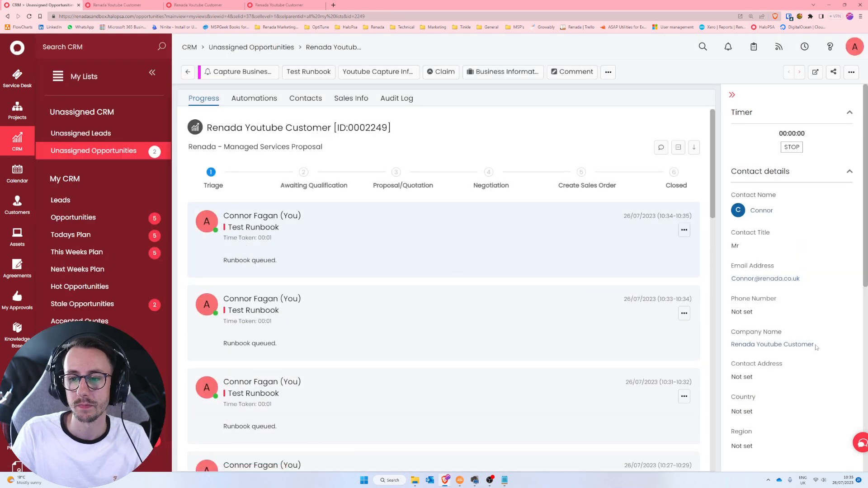
- Review the accounts name and email values on the customer's Billing tab
left_click(763, 346)
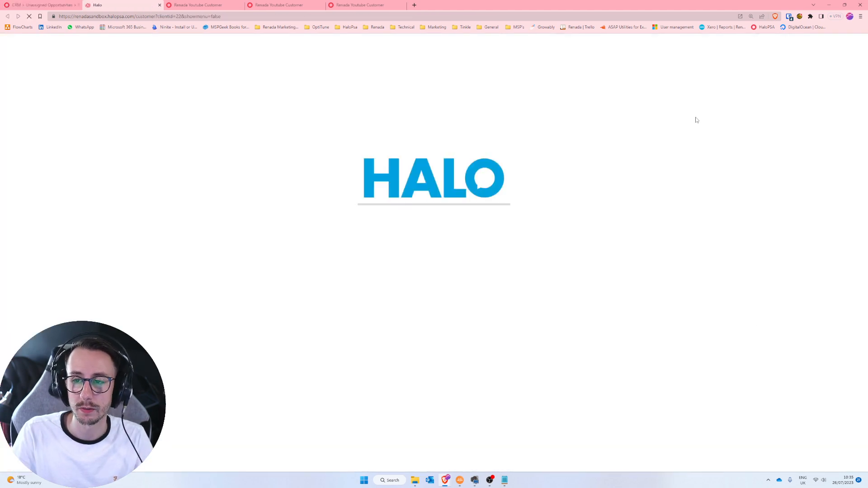
scroll(736, 136, "right", 5)
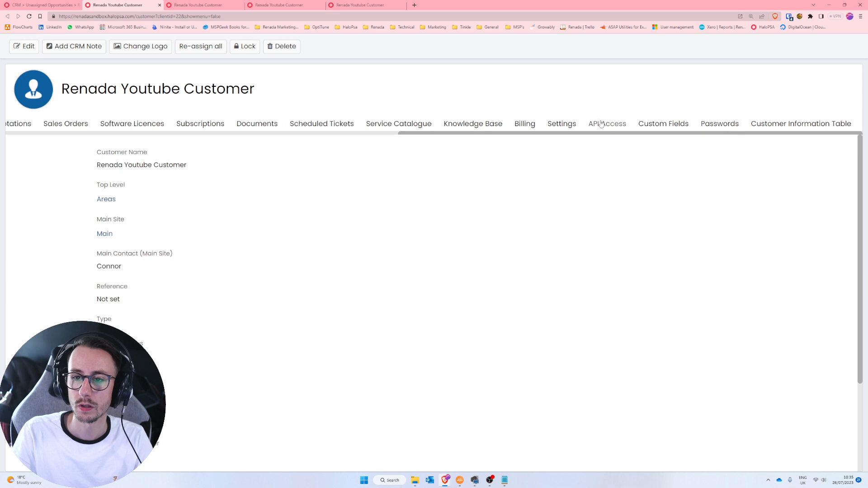
left_click(525, 125)
left_click_drag(89, 253, 264, 316)
left_click(266, 319)
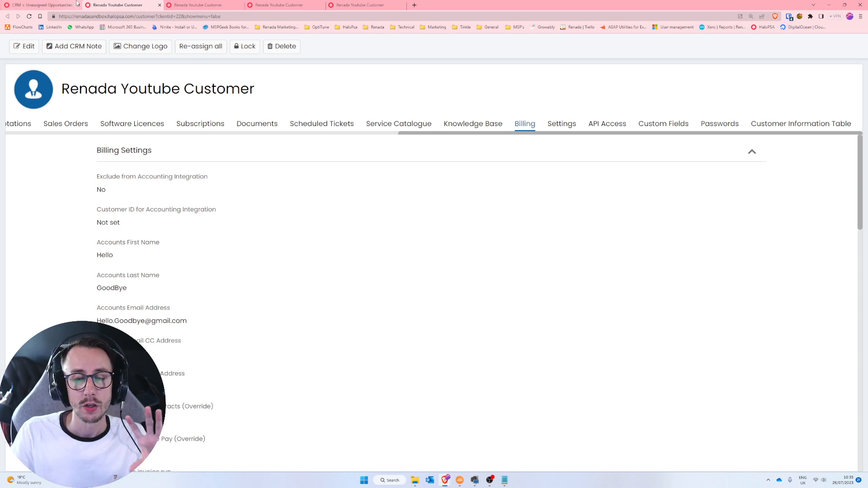
- Return to the CRM opportunity, go full screen, and open the custom integration methods in Configuration
left_click(76, 3)
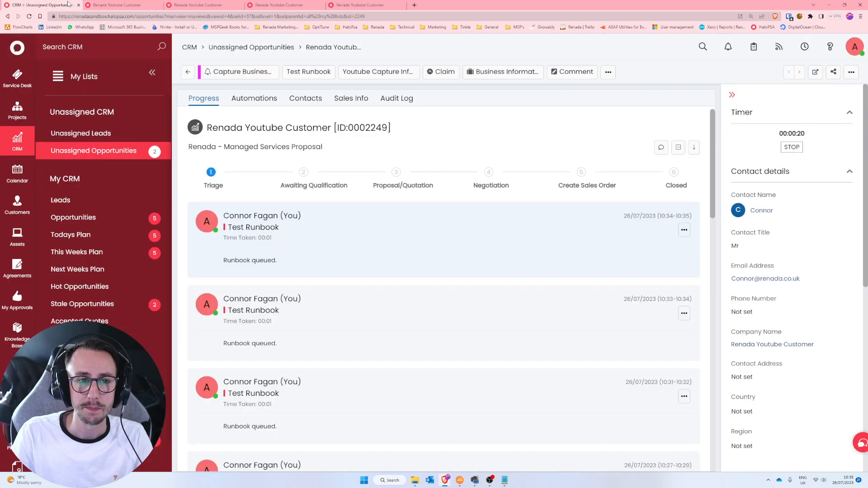
key("F11")
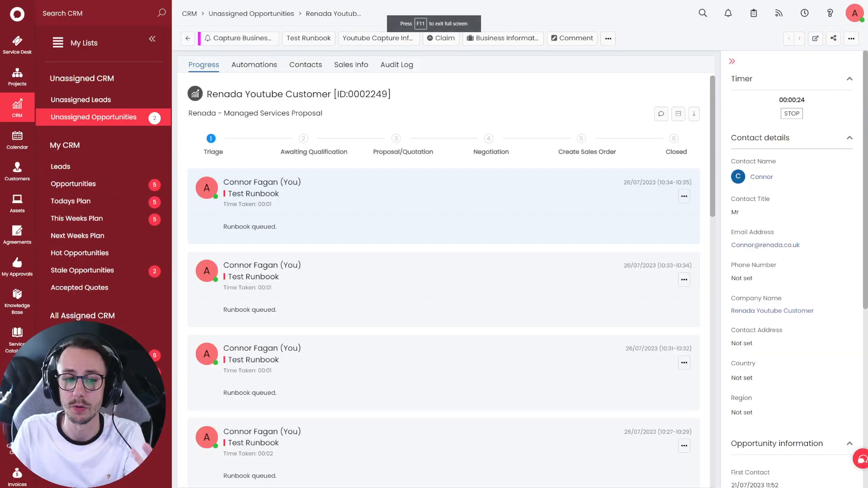
scroll(17, 471, "down", 4)
left_click(16, 472)
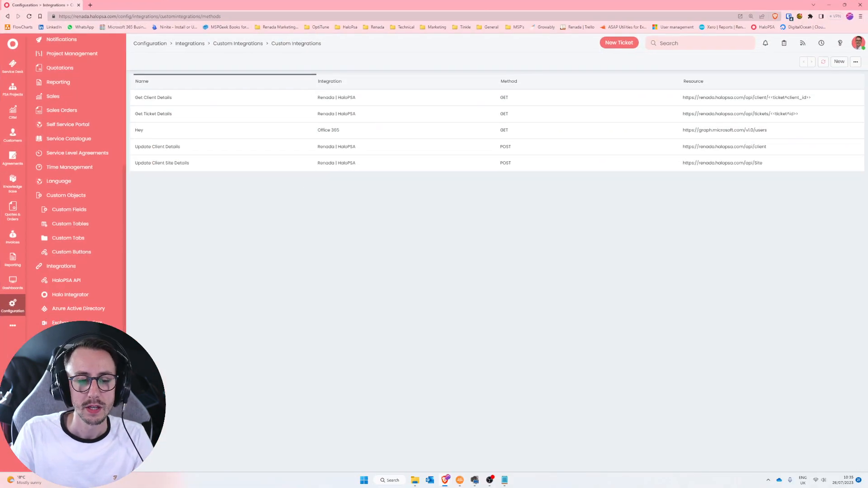
left_click(80, 394)
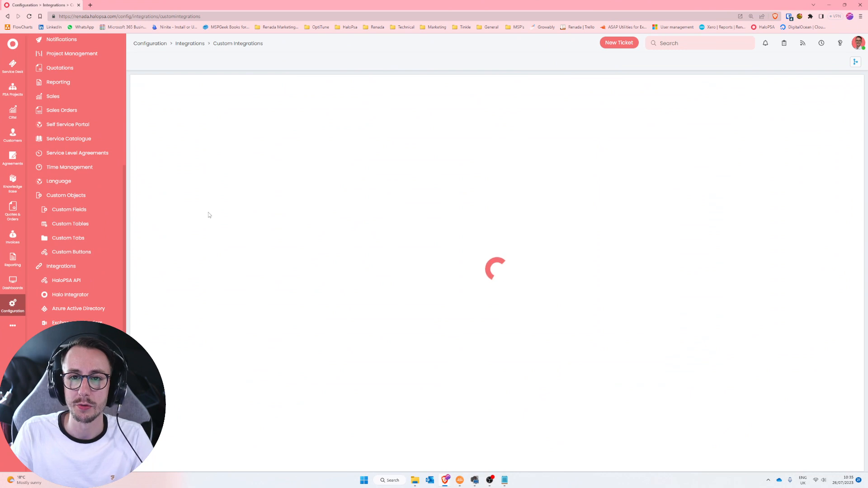
left_click(233, 199)
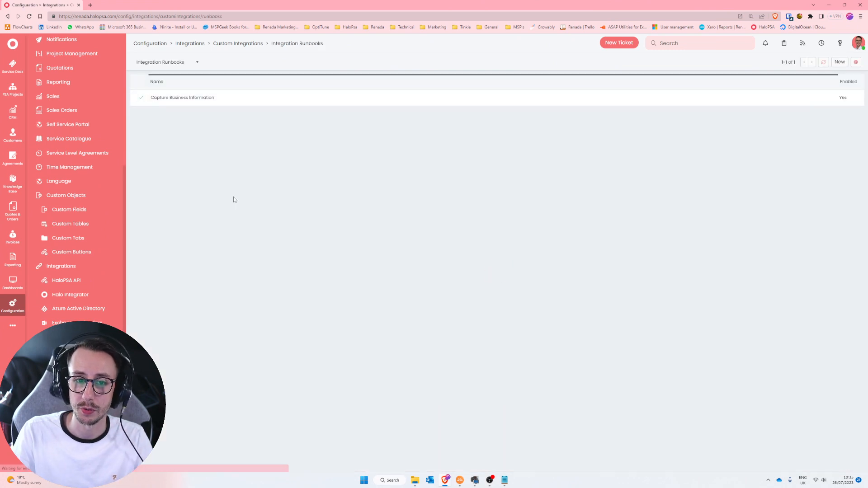
left_click(213, 97)
left_click(187, 114)
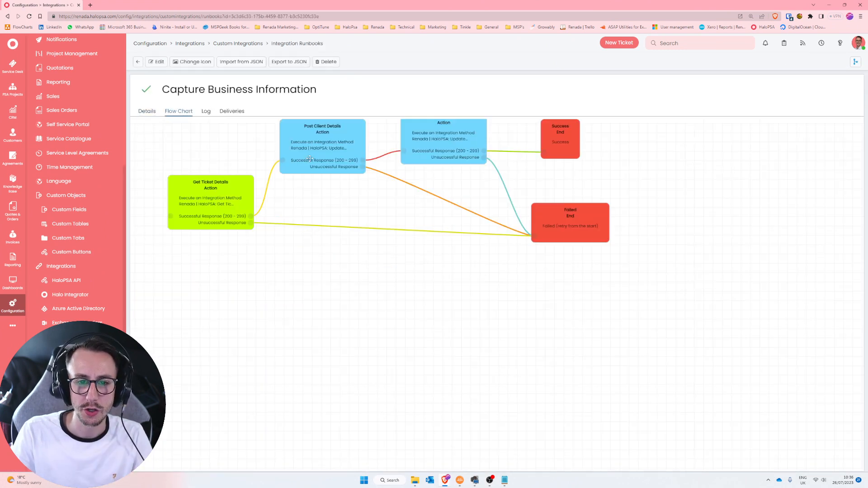
left_click_drag(370, 254, 370, 349)
scroll(371, 316, "up", 1)
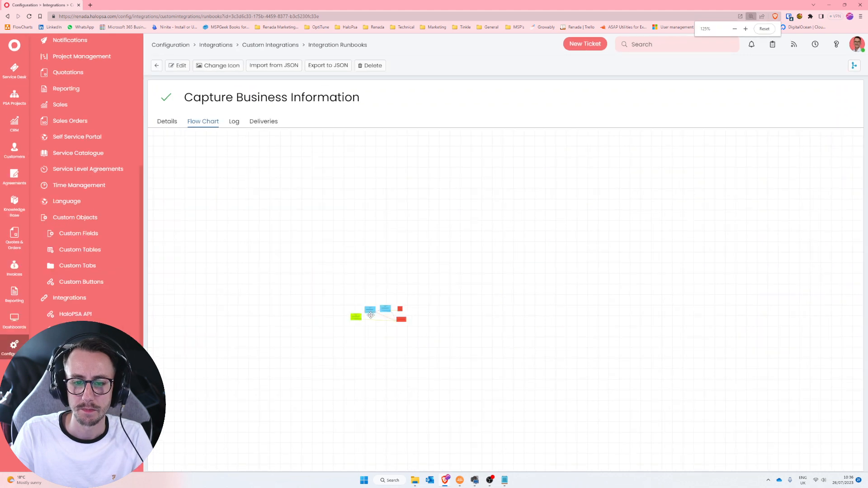
key("F5")
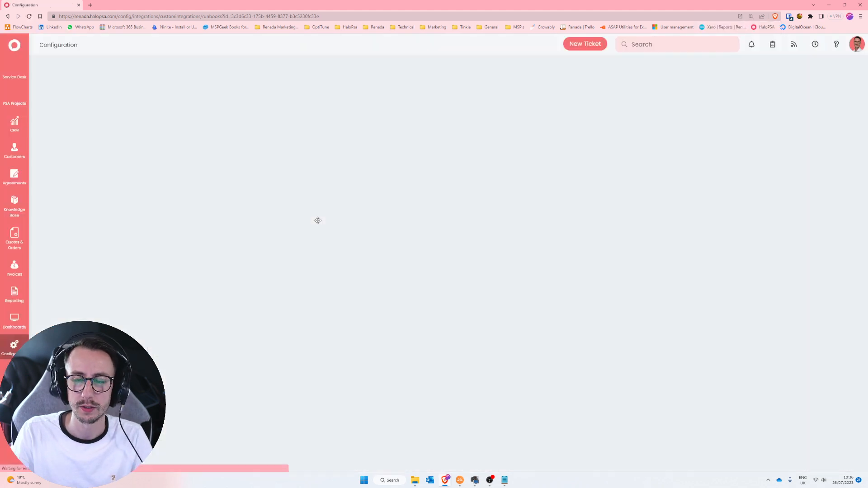
key("F11")
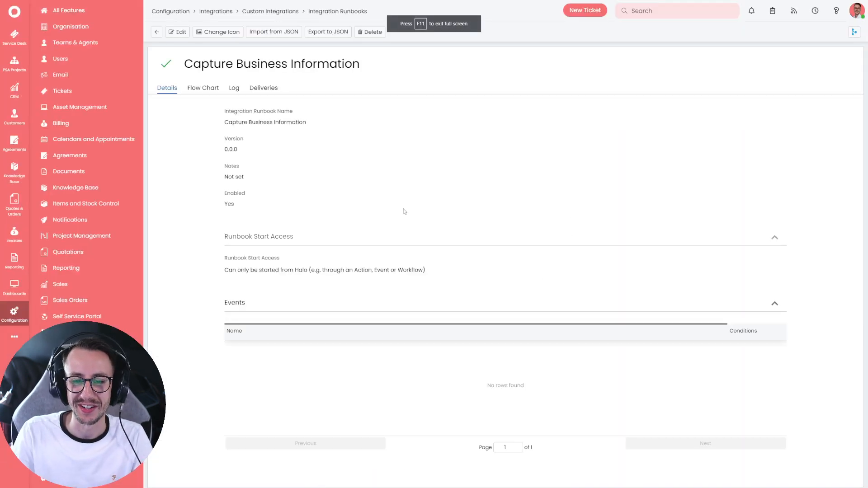
left_click(210, 93)
scroll(393, 254, "down", 5)
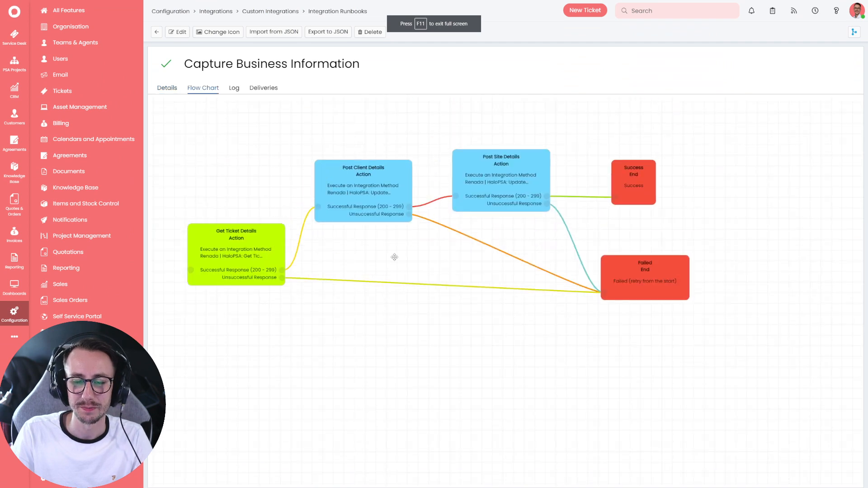
key("F5")
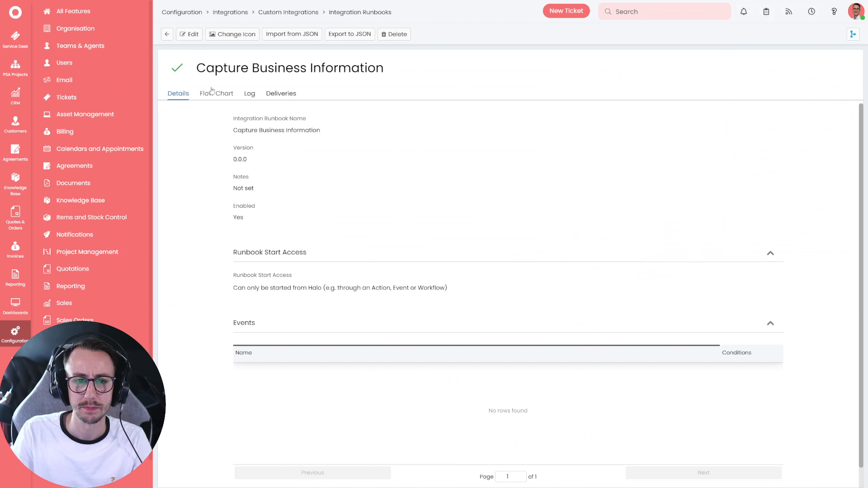
left_click(220, 92)
scroll(394, 257, "up", 2)
scroll(394, 257, "down", 2)
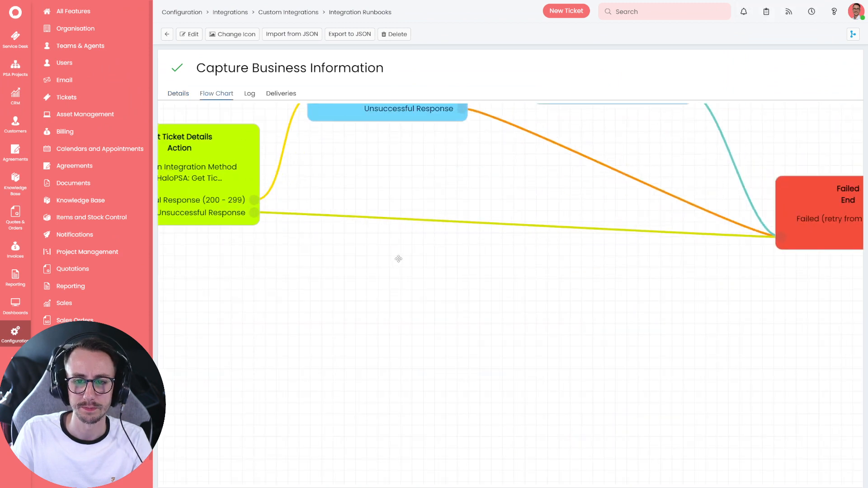
scroll(408, 251, "down", 2)
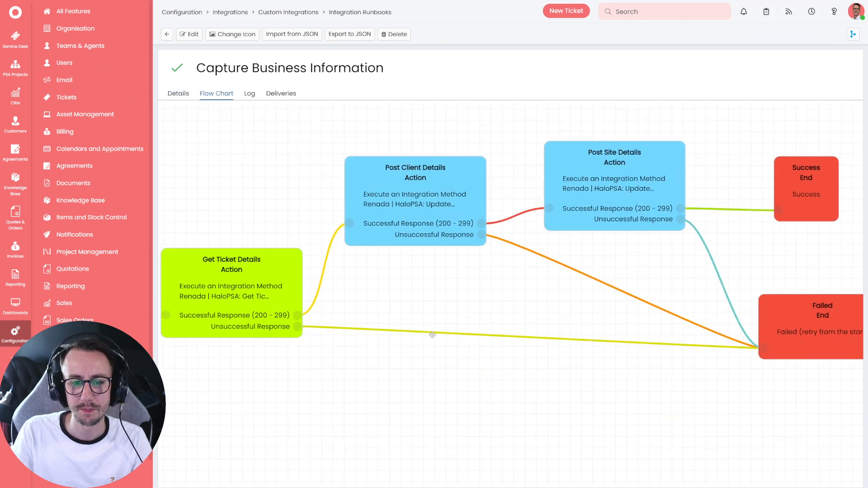
left_click_drag(430, 305, 441, 297)
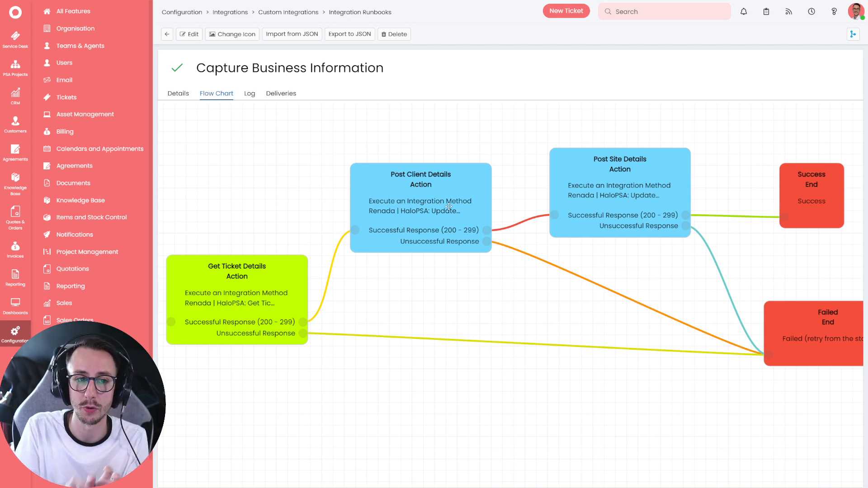
left_click(434, 18)
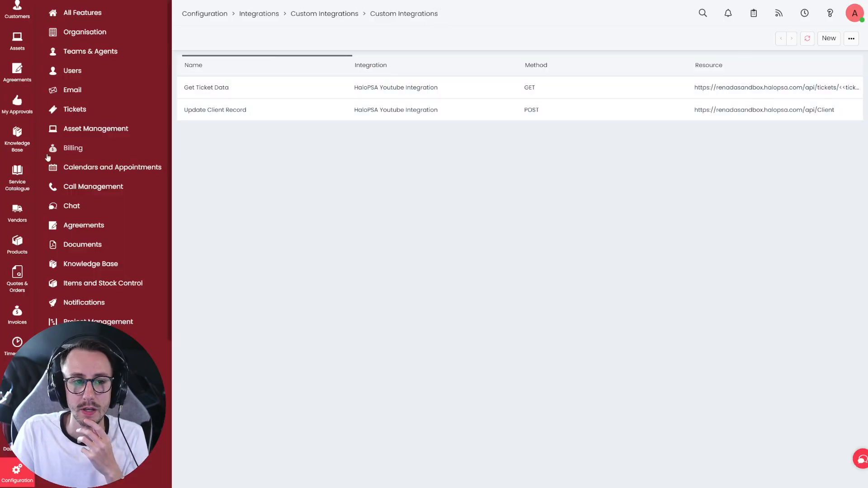
- Open St Johns High School's Main site from Sites & Users and start editing it
scroll(20, 102, "up", 3)
left_click(17, 168)
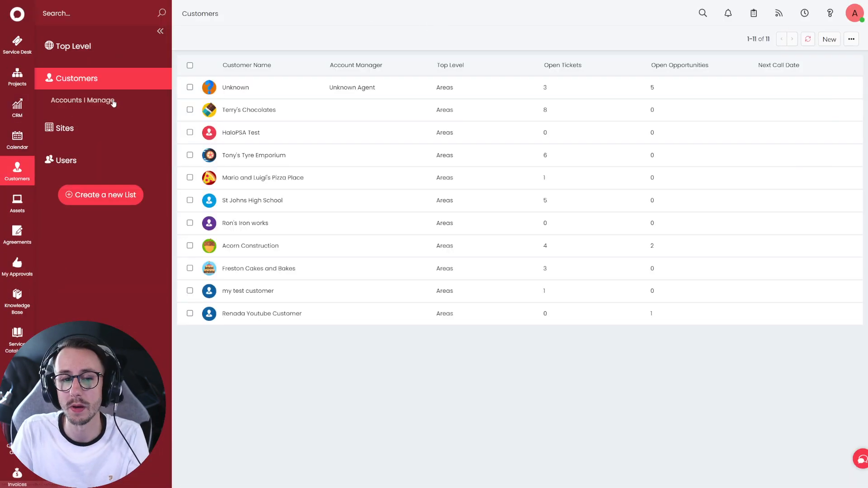
left_click(277, 206)
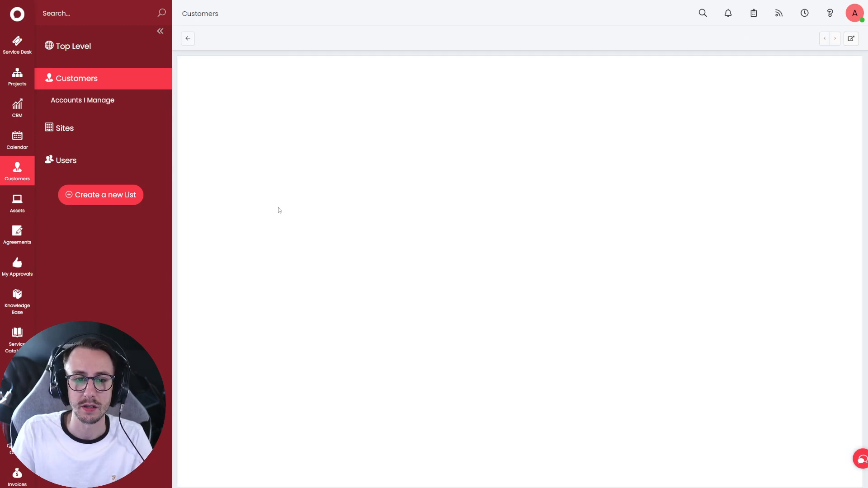
left_click(296, 114)
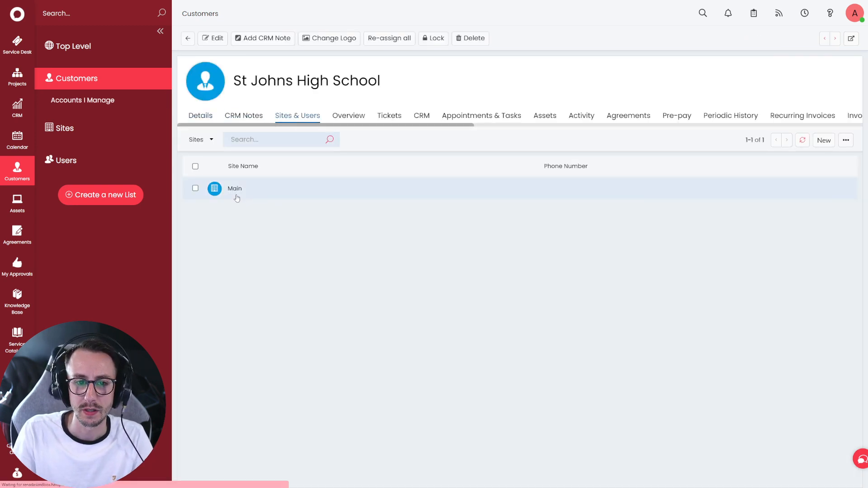
left_click(235, 189)
left_click(213, 53)
- Enter 12 as the site's Reference and open the browser developer tools for network inspection
left_click(269, 258)
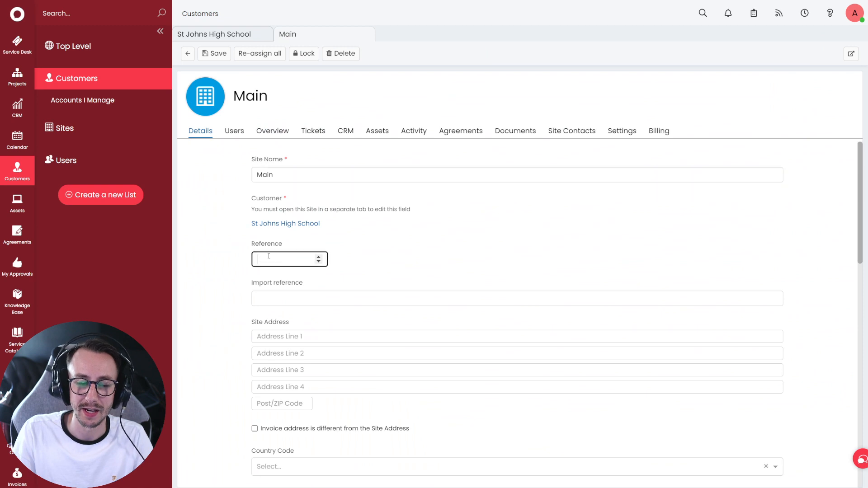
type("0")
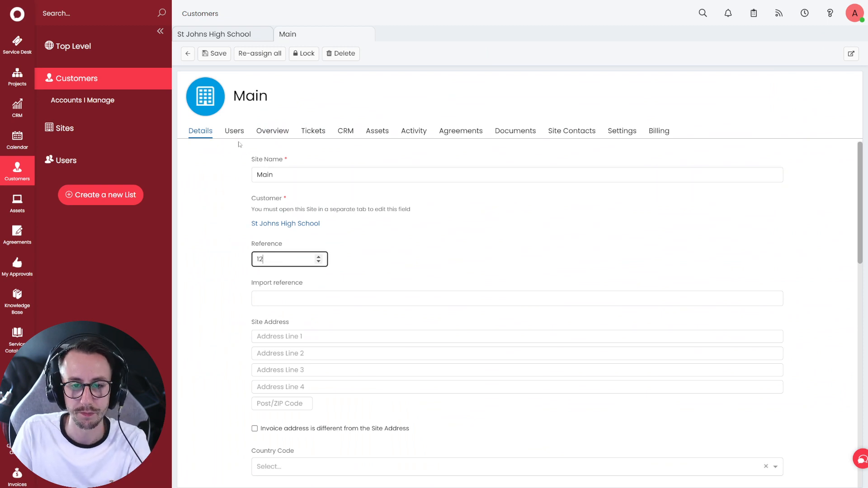
key("F12")
left_click_drag(201, 4, 302, 220)
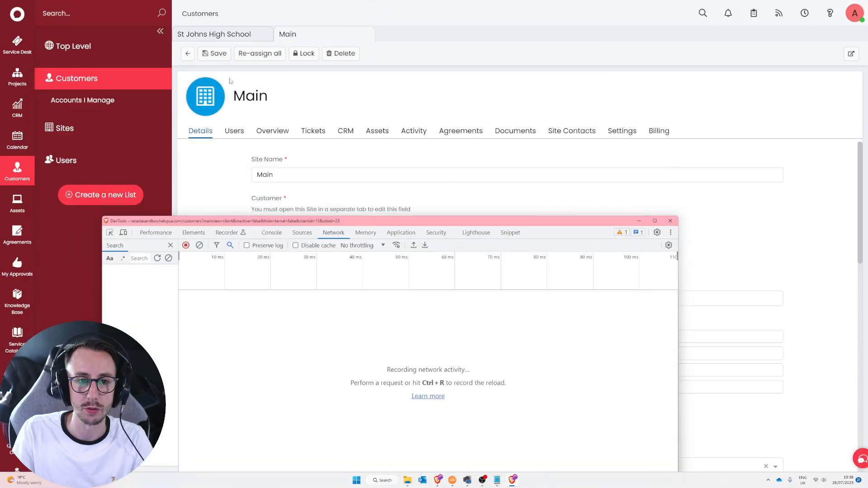
- Save the Main site, then view the resulting Site request's headers in DevTools Network
left_click(219, 57)
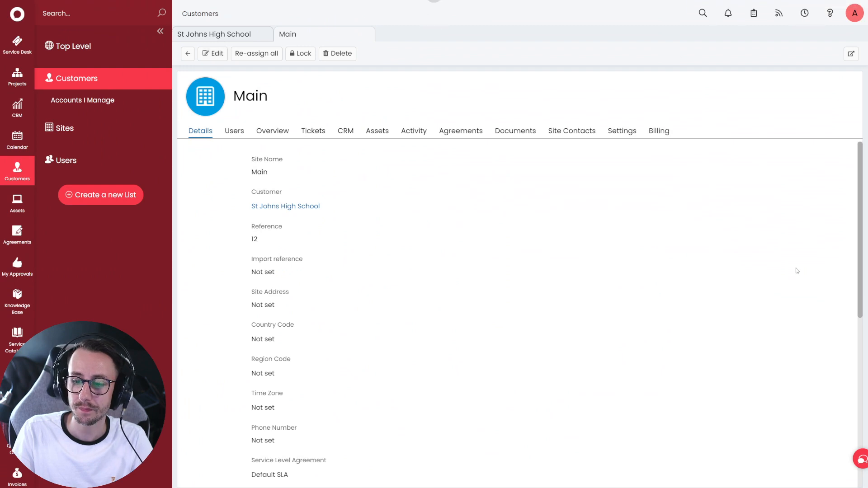
key("alt+Tab")
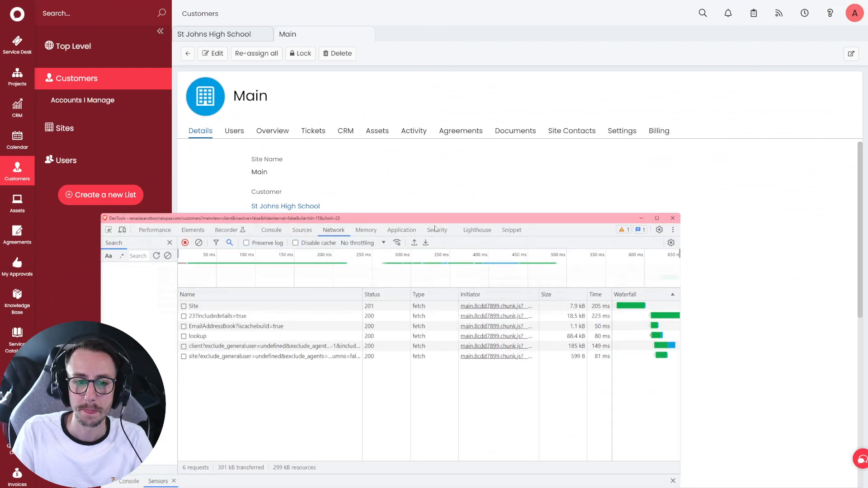
double_click(436, 223)
left_click(118, 91)
left_click(425, 77)
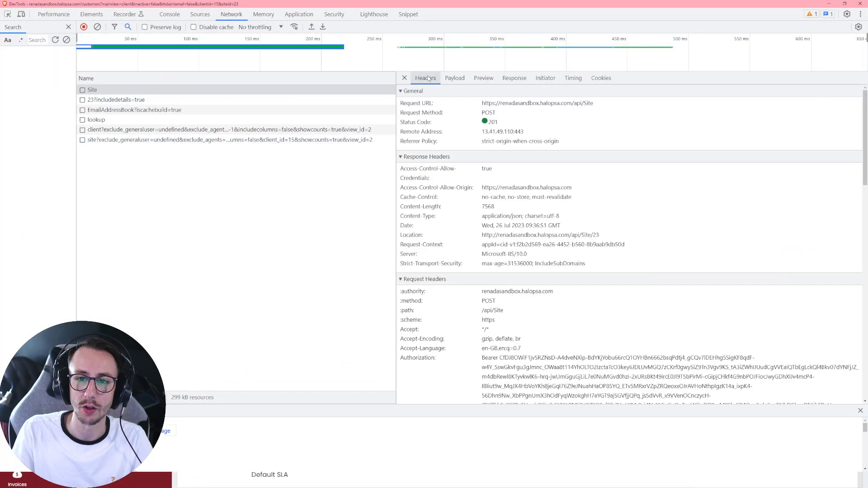
left_click(83, 26)
- Inspect the Site request payload's id and refnumber fields, then minimise DevTools and exit full screen
double_click(588, 103)
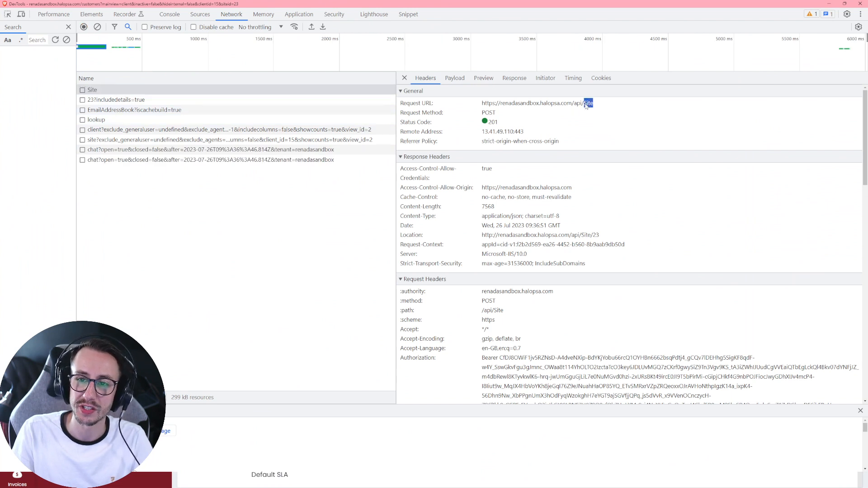
left_click(455, 78)
left_click(412, 111)
left_click_drag(419, 119, 470, 136)
left_click(489, 140)
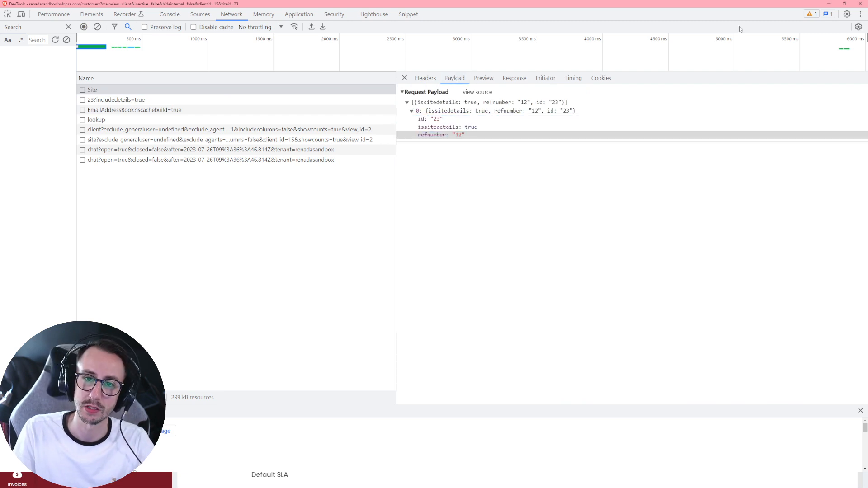
left_click_drag(419, 120, 444, 123)
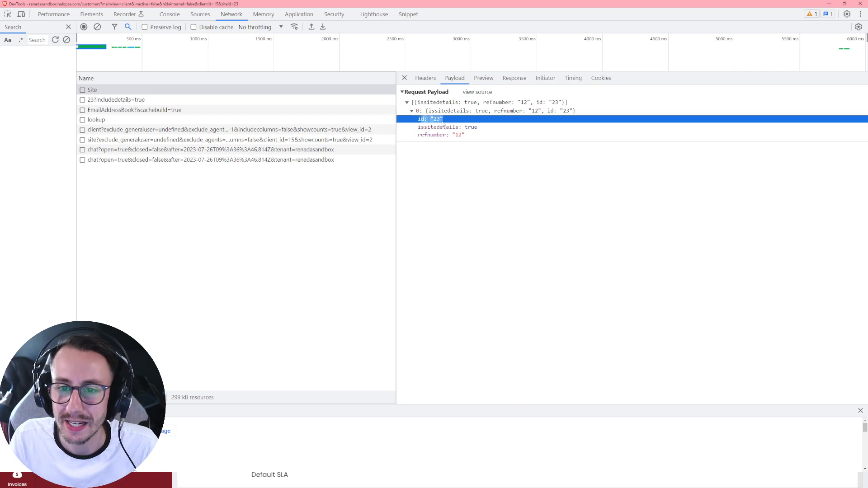
left_click(829, 4)
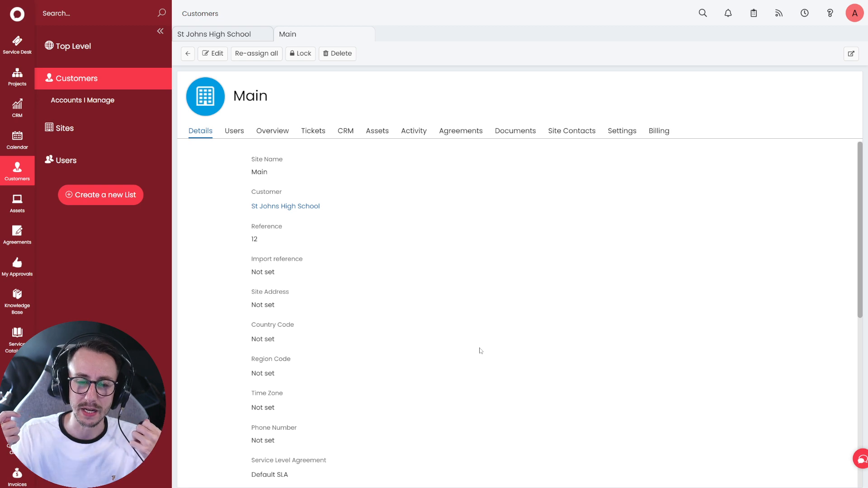
left_click(436, 22)
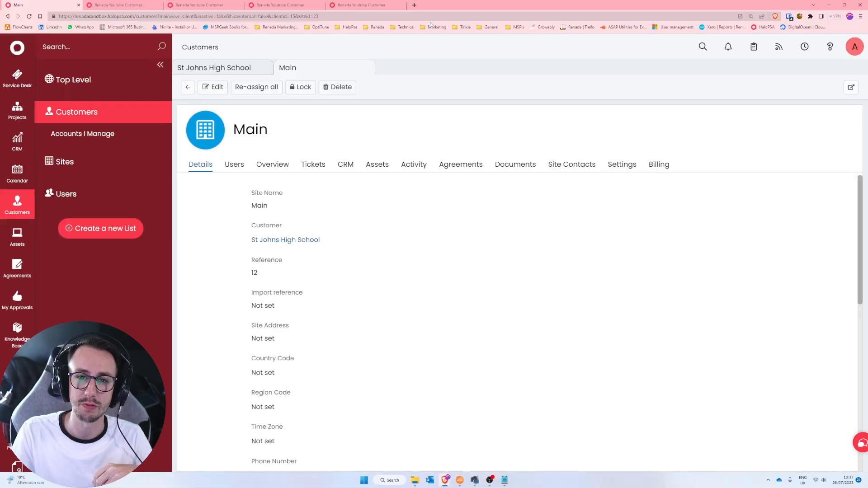